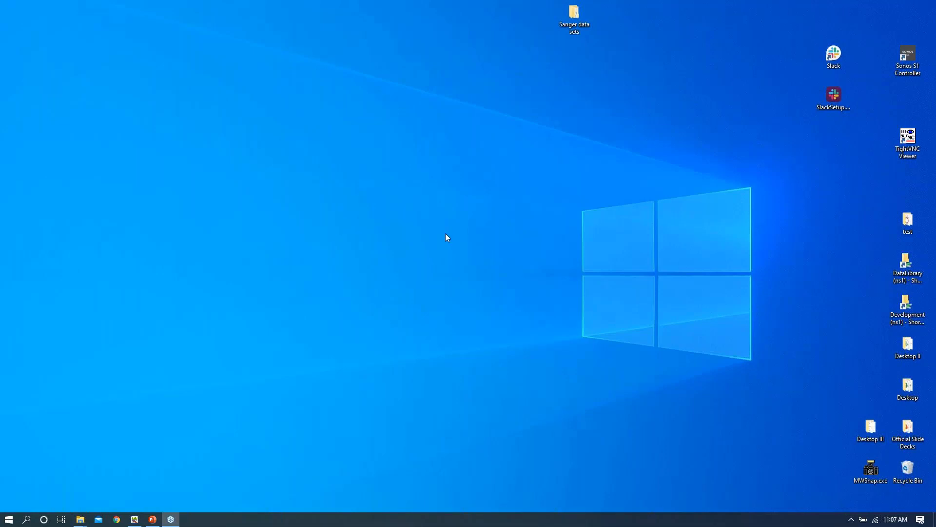
Switch to SeqMan Ultra and nudge its window into place on the desktop.
left_click(134, 519)
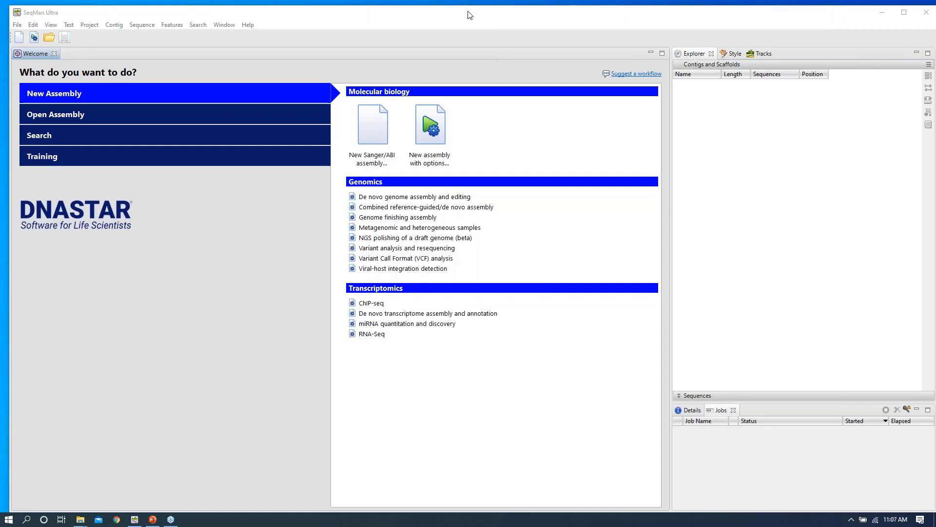
left_click_drag(467, 16, 462, 16)
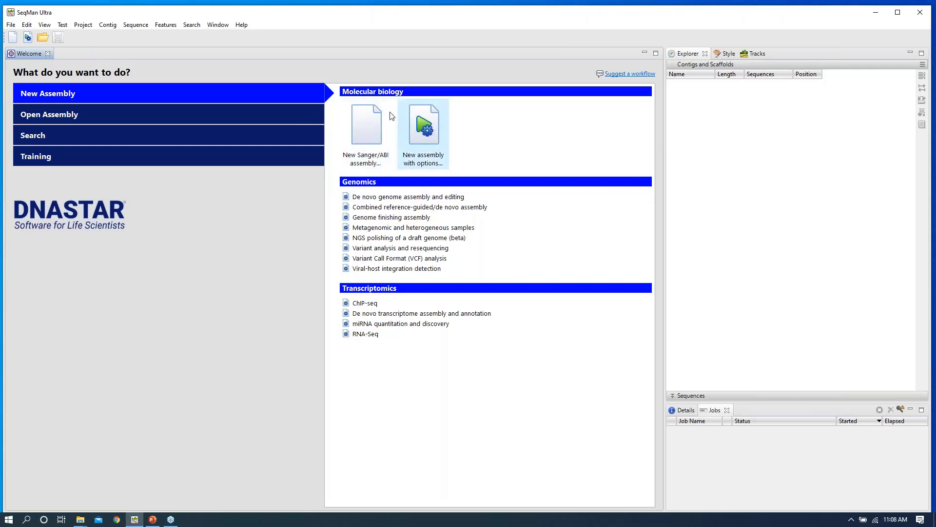
left_click(369, 126)
key("Right")
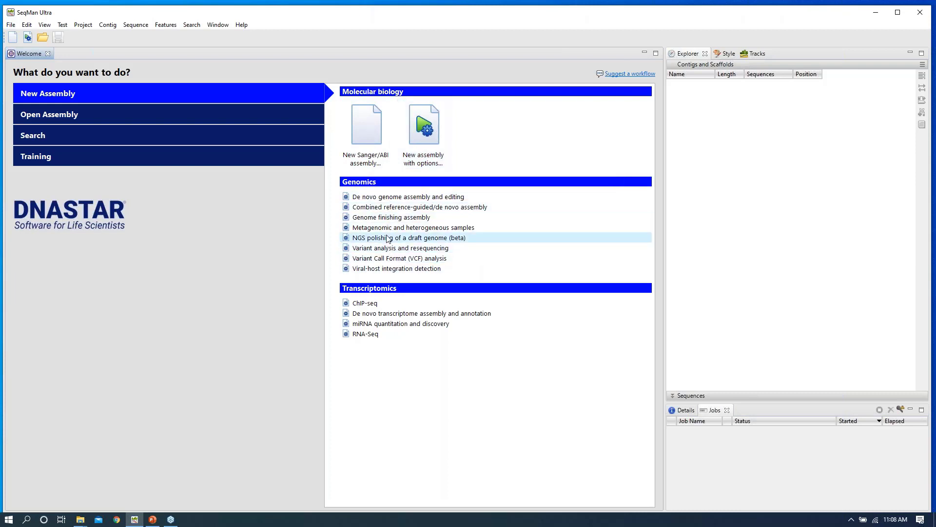
Examine the choices for opening an assembly and the workflows offered under new assembly with options and de novo genome assembly.
left_click(149, 118)
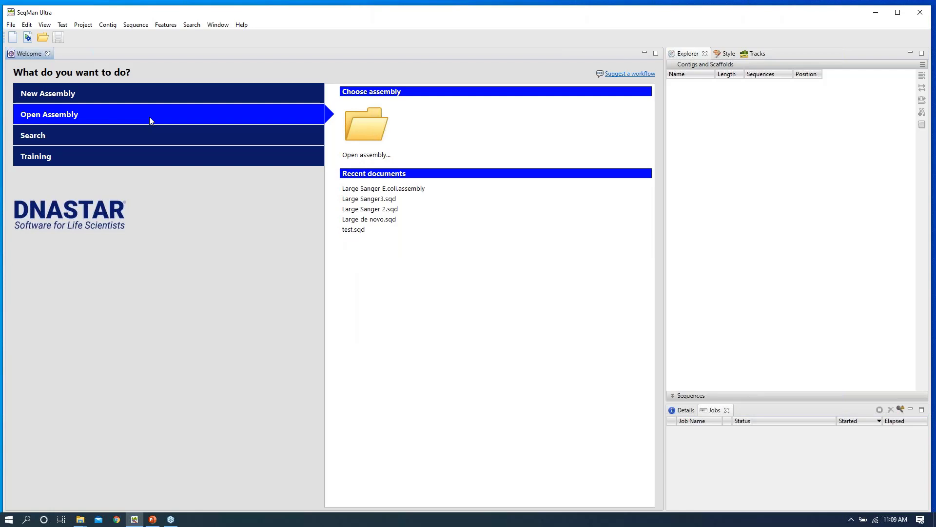
left_click(138, 94)
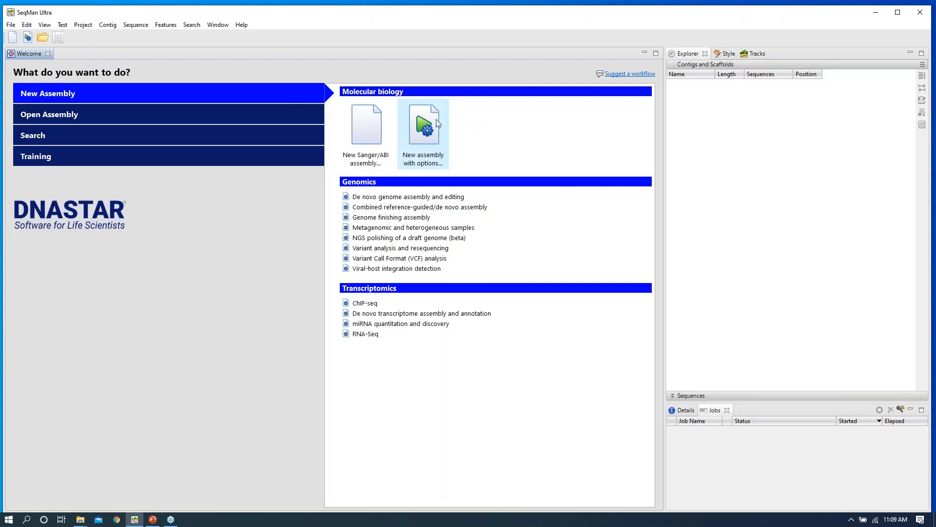
left_click(424, 128)
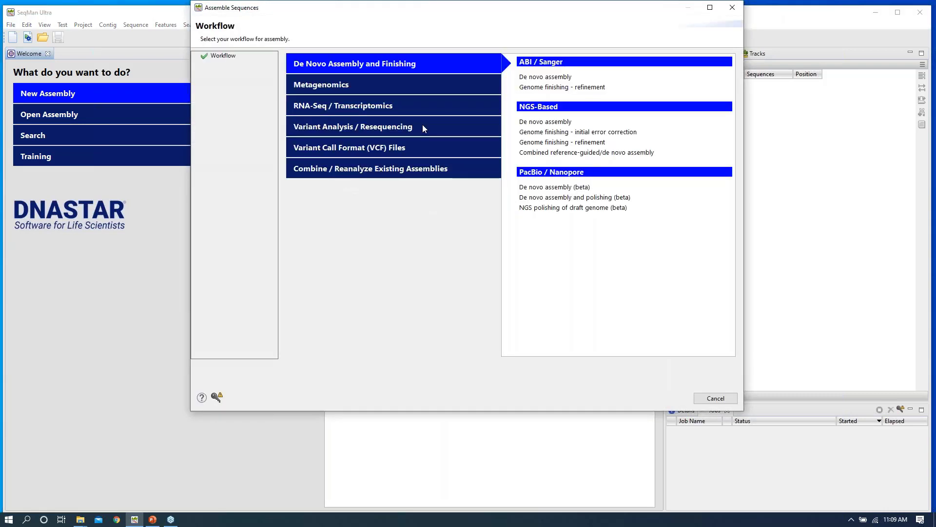
left_click_drag(452, 11, 417, 65)
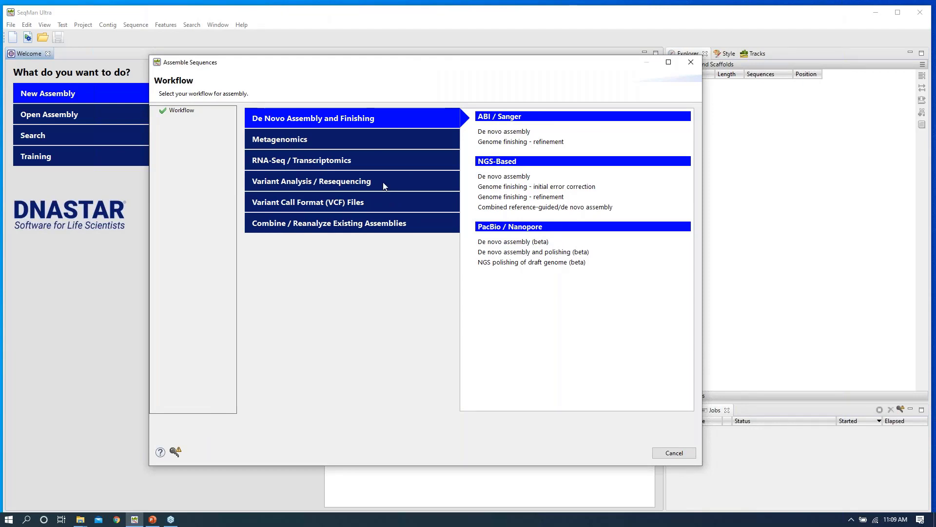
left_click(691, 61)
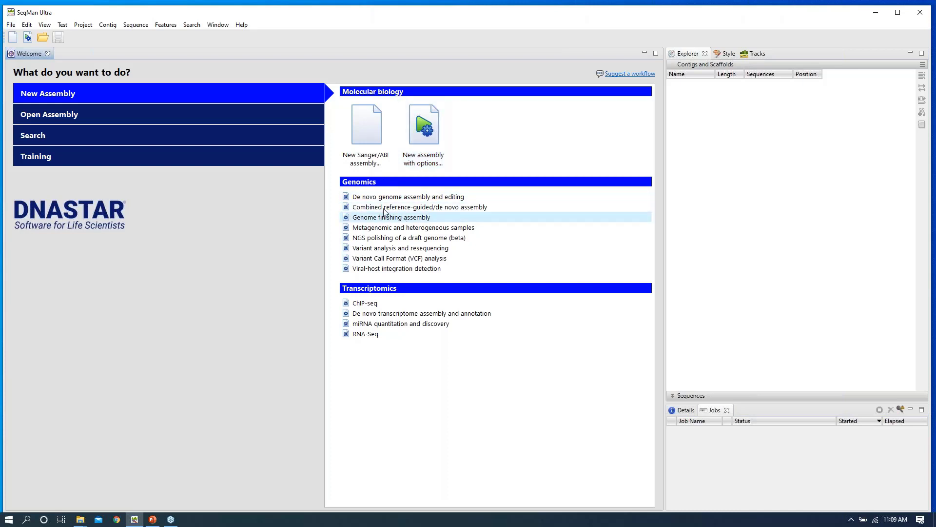
left_click(394, 197)
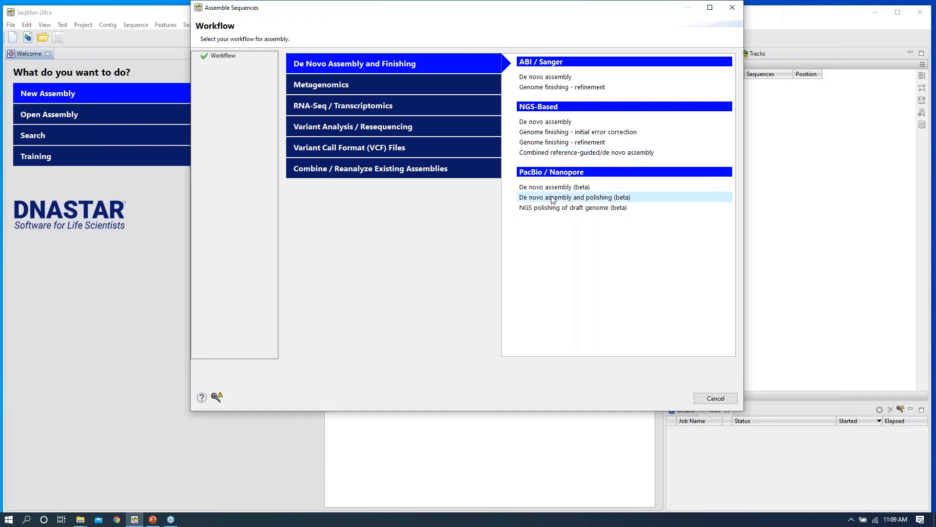
left_click_drag(583, 10, 570, 36)
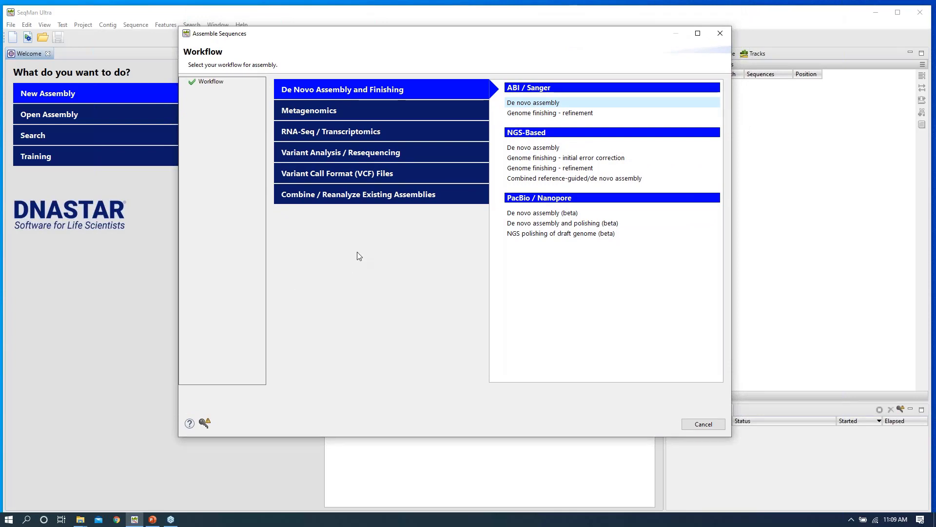
left_click(721, 35)
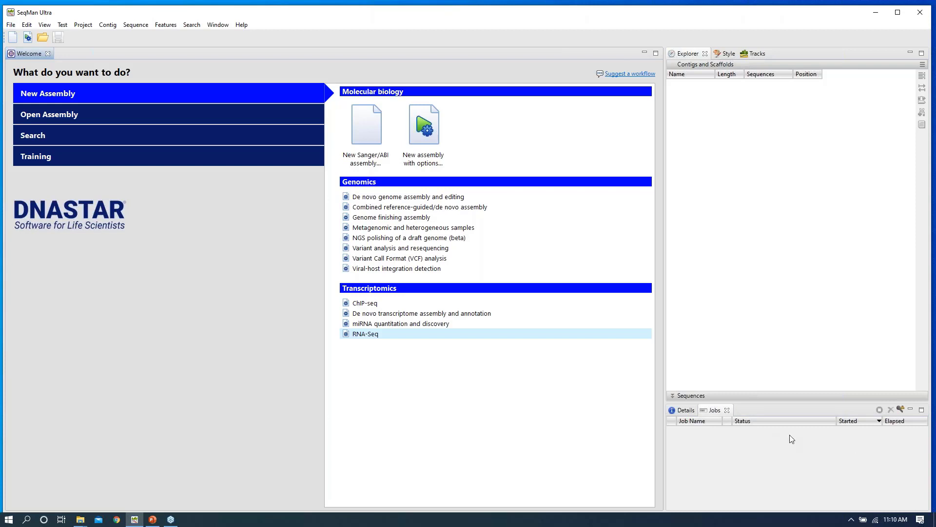
Create a new Sanger/ABI assembly and add Sample 1.abi through Sample 14.abi from the E.coli 14 reads folder.
left_click(369, 136)
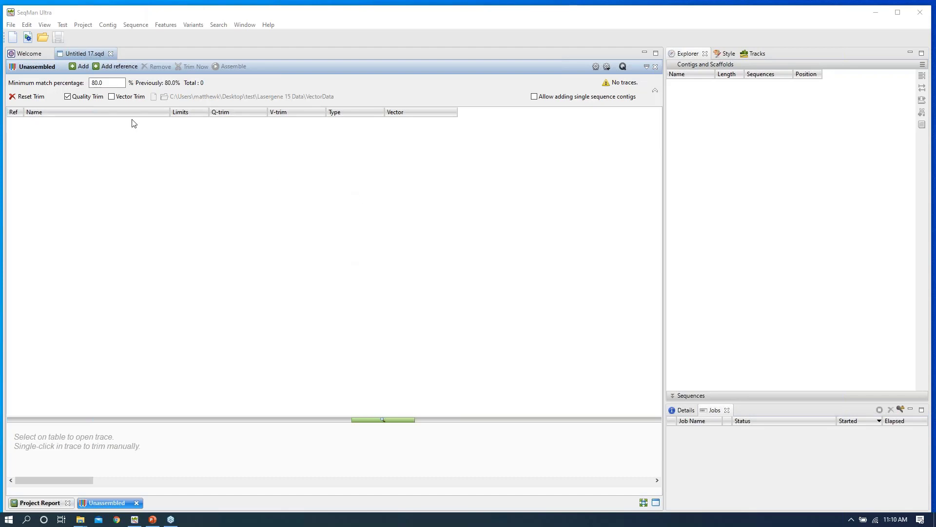
left_click(74, 67)
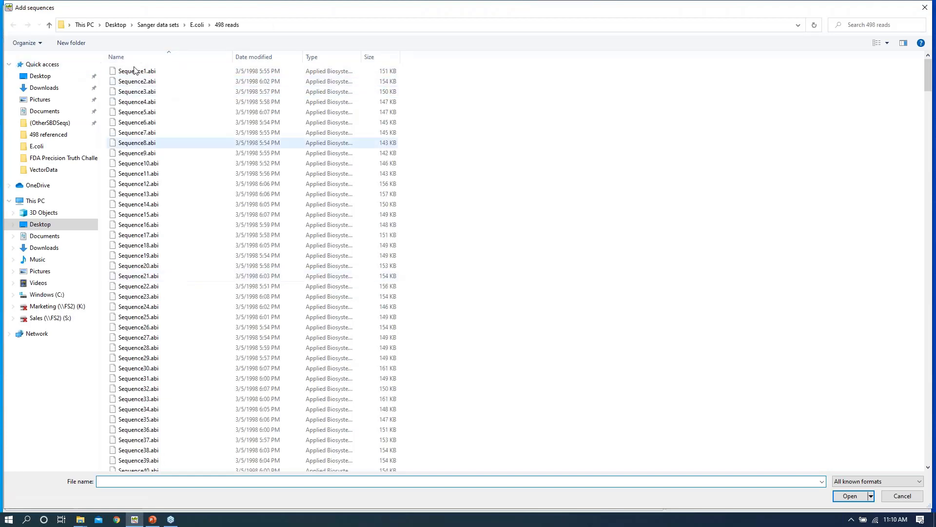
left_click(204, 29)
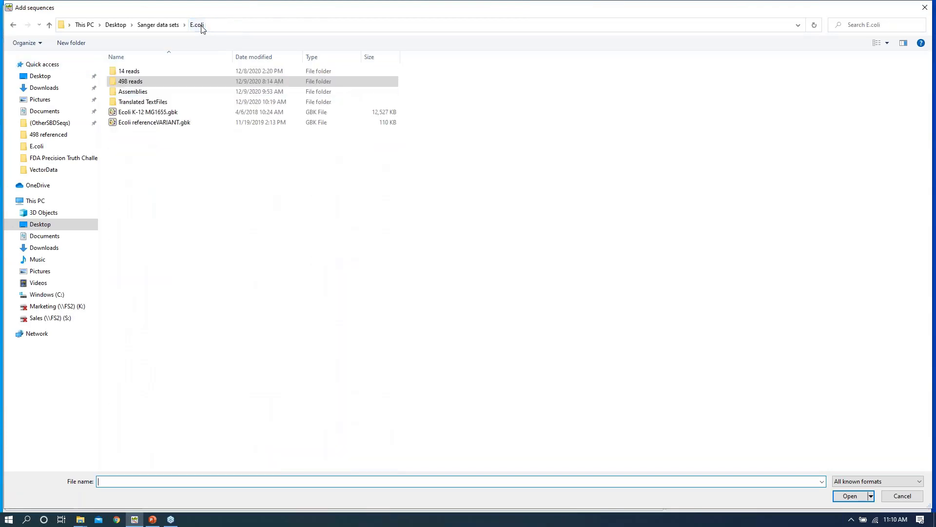
left_click(142, 73)
double_click(142, 73)
left_click(160, 74)
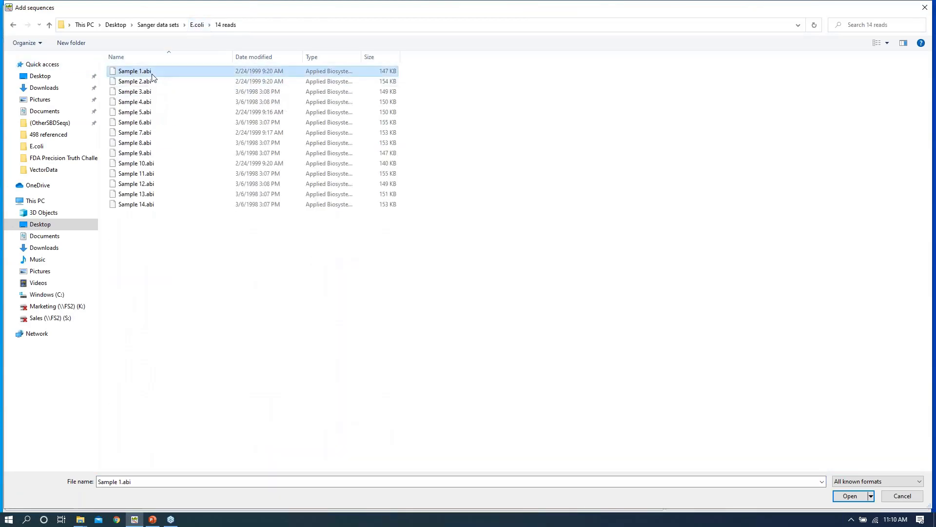
left_click(144, 206, "shift")
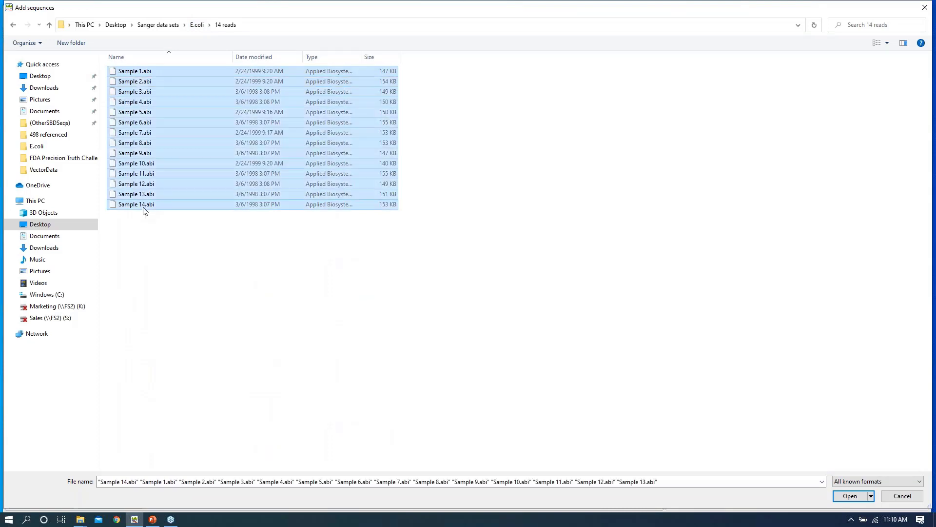
left_click(849, 496)
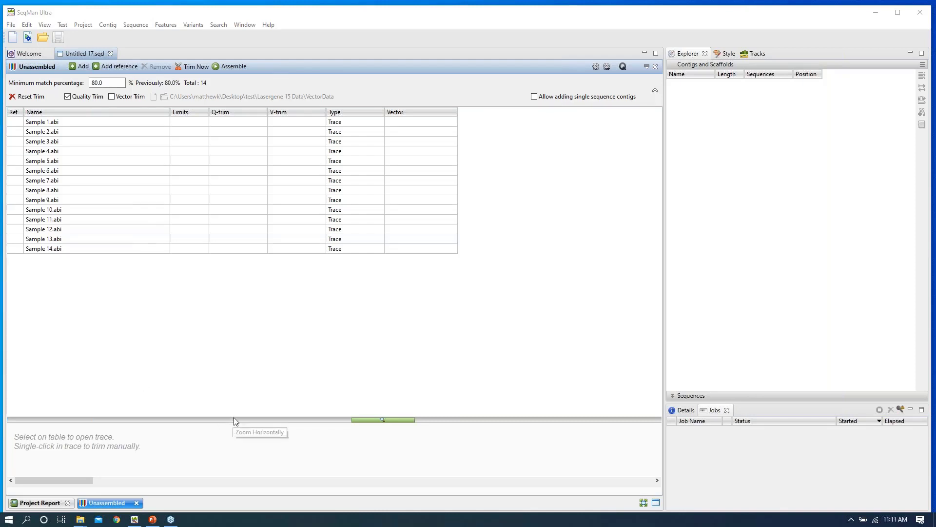
Enlarge the trace area and display the traces of Sample 3.abi and Sample 5.abi.
left_click_drag(234, 417, 235, 354)
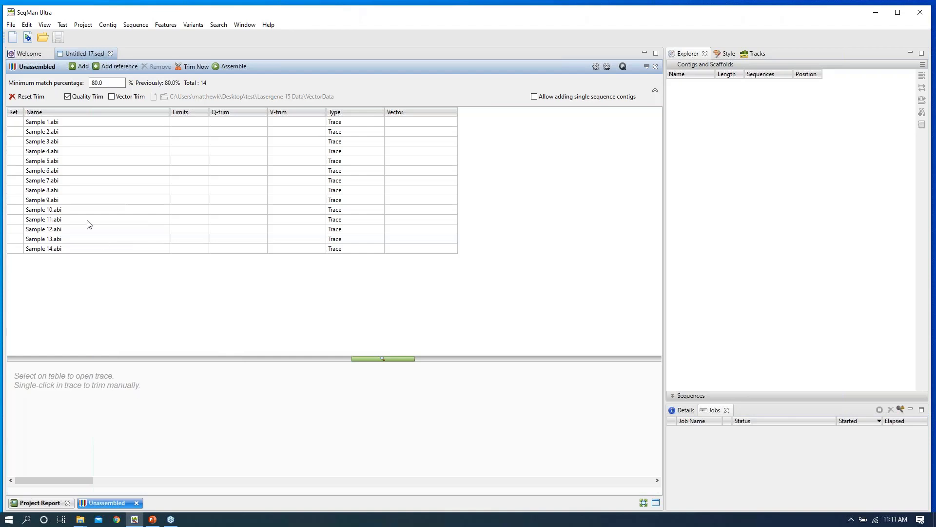
left_click(66, 143)
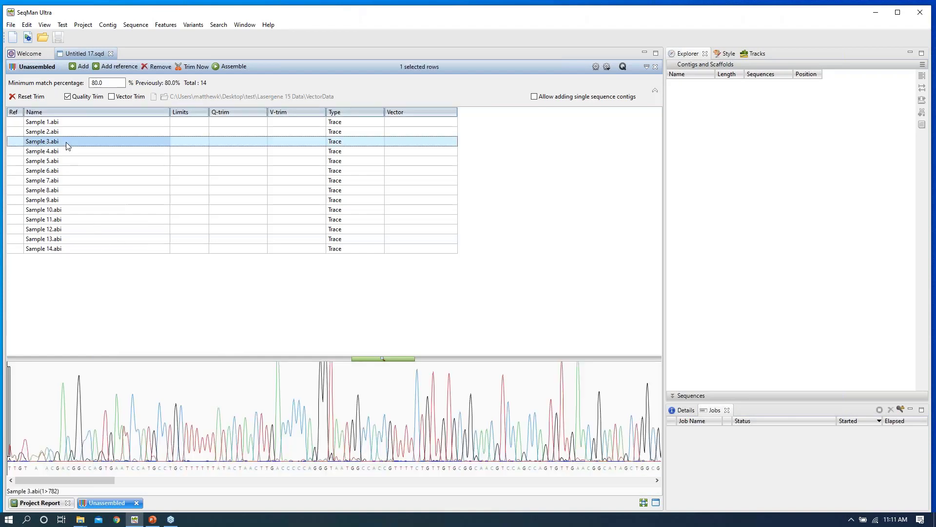
left_click(75, 163)
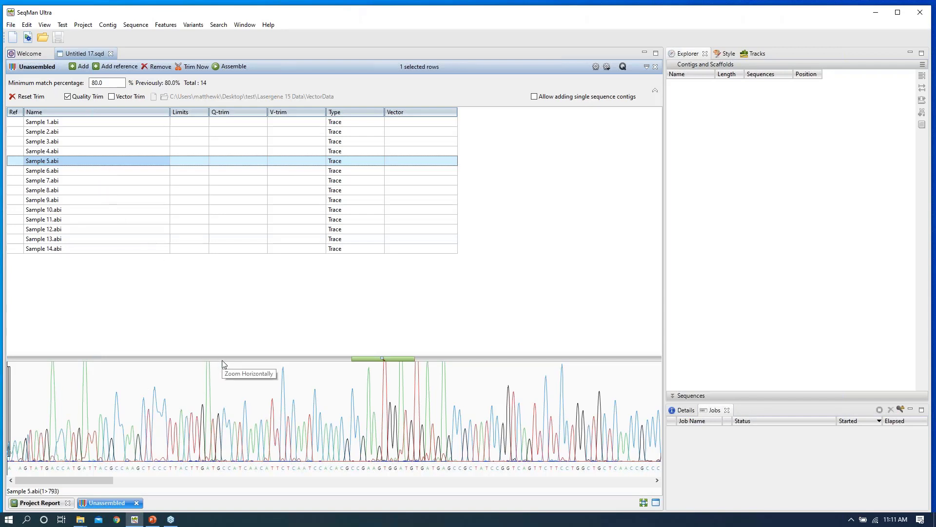
Zoom in horizontally on the Sample 5.abi trace and make its display area taller and wider.
left_click(622, 68)
left_click(651, 88)
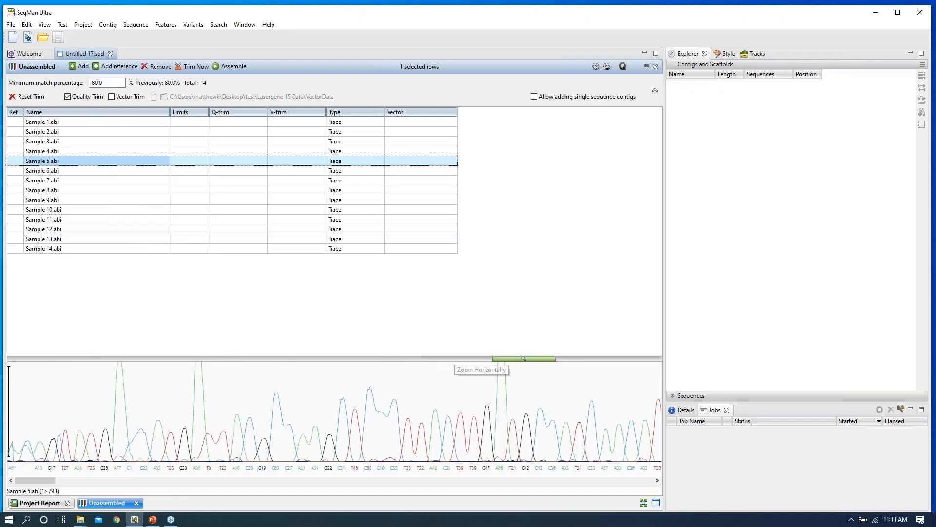
left_click_drag(455, 360, 455, 320)
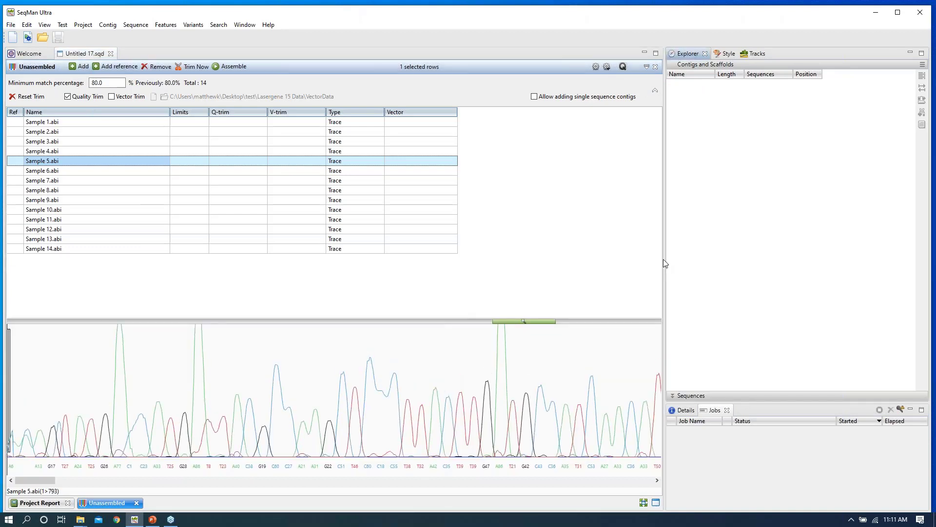
left_click_drag(665, 259, 826, 270)
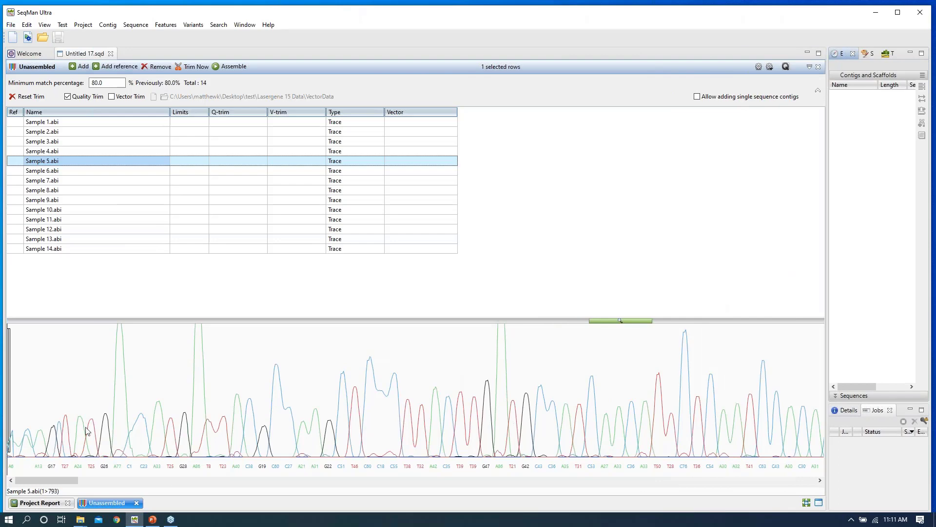
Manually trim both ends of the Sample 5.abi trace to the limits 22>760.
mouse_move(52, 479)
left_mouse_down()
mouse_move(111, 486)
mouse_move(433, 479)
mouse_move(32, 469)
left_mouse_up()
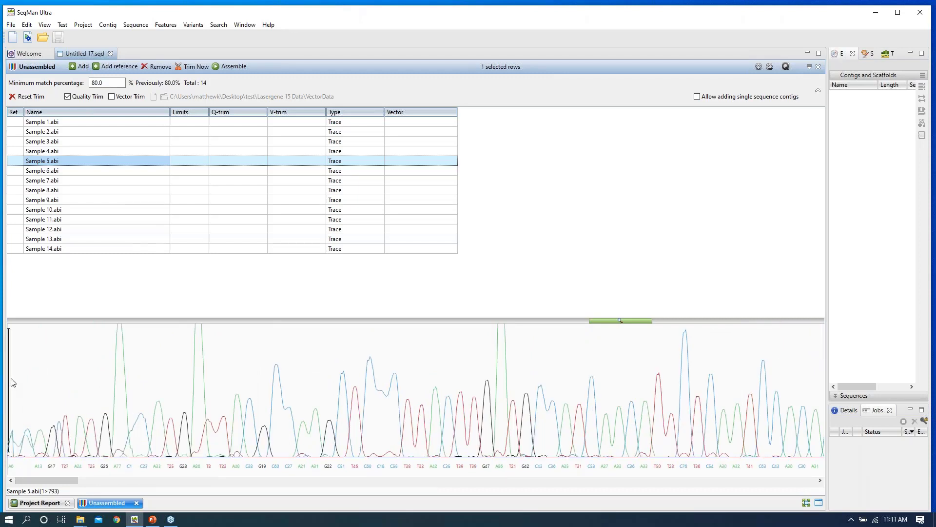
mouse_move(13, 383)
left_mouse_down()
mouse_move(250, 397)
mouse_move(283, 413)
left_mouse_up()
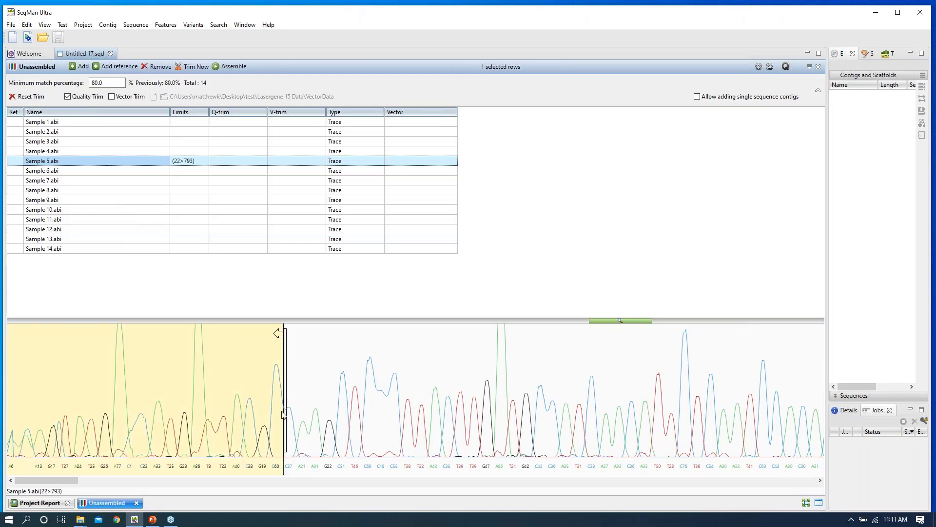
mouse_move(47, 478)
left_mouse_down()
mouse_move(439, 489)
mouse_move(601, 484)
mouse_move(707, 466)
mouse_move(746, 483)
mouse_move(821, 486)
left_mouse_up()
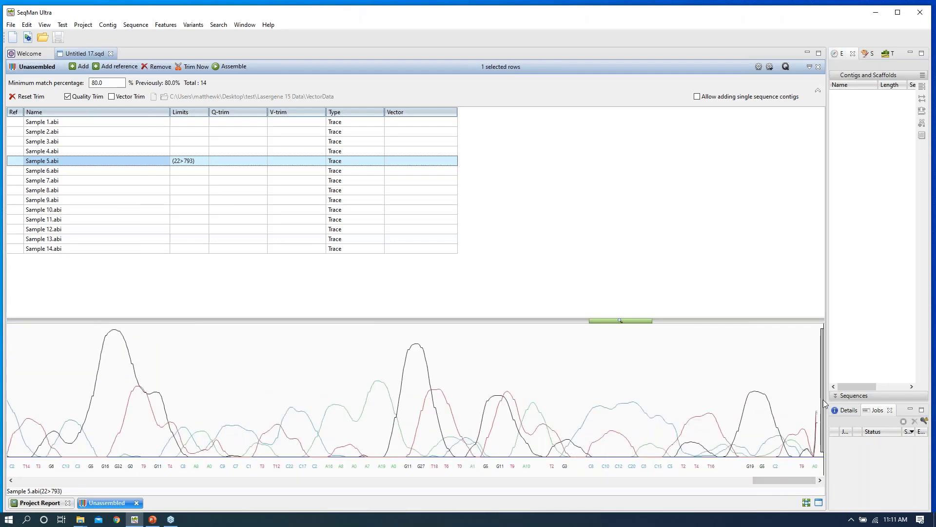
left_click_drag(825, 405, 390, 386)
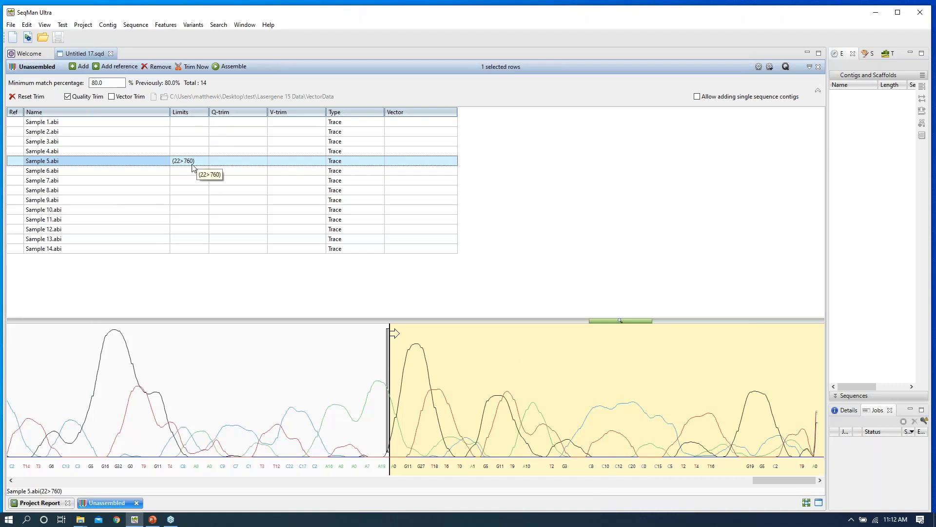
Reset the manual trim of Sample 5.abi and run quality trimming on all the reads.
left_click(37, 97)
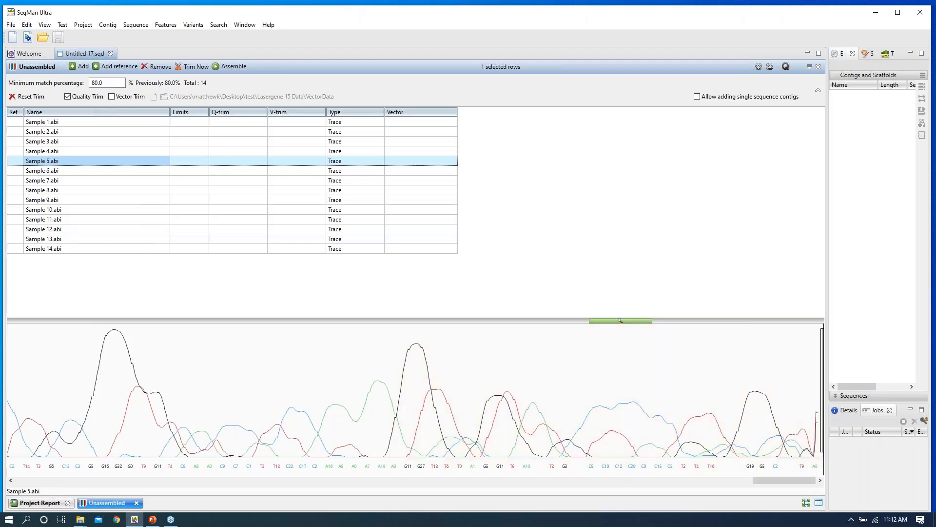
left_click(107, 181)
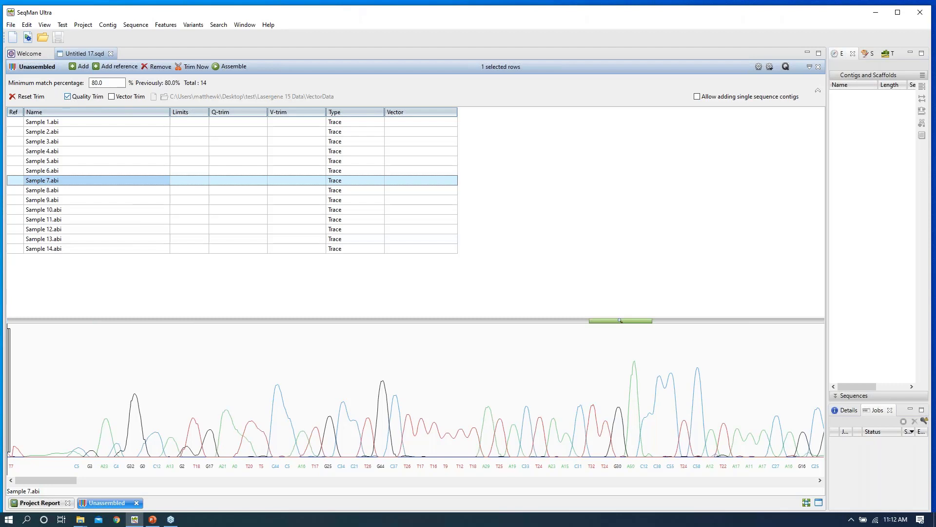
left_click(193, 65)
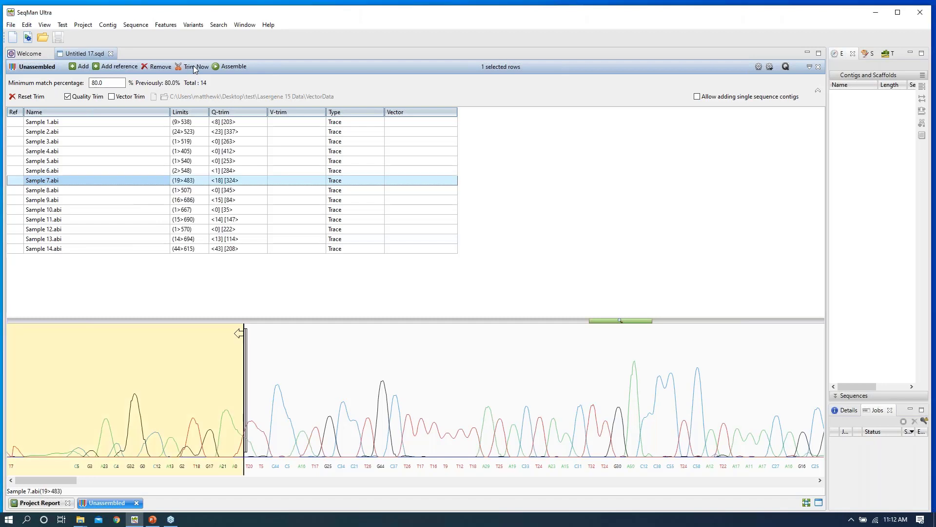
Inspect the quality-trimmed traces of several reads, including Sample 5.abi, Sample 8.abi, Sample 12.abi and Sample 2.abi.
left_click(187, 163)
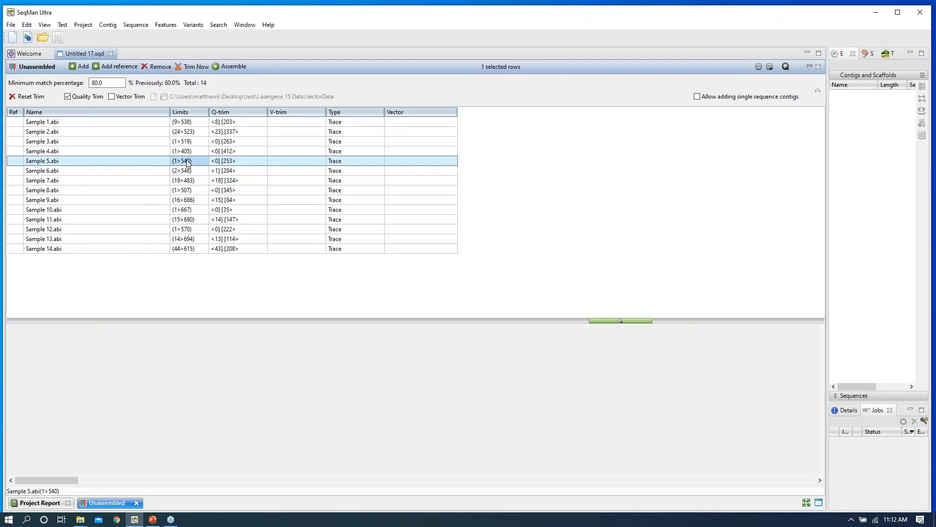
left_click(187, 181)
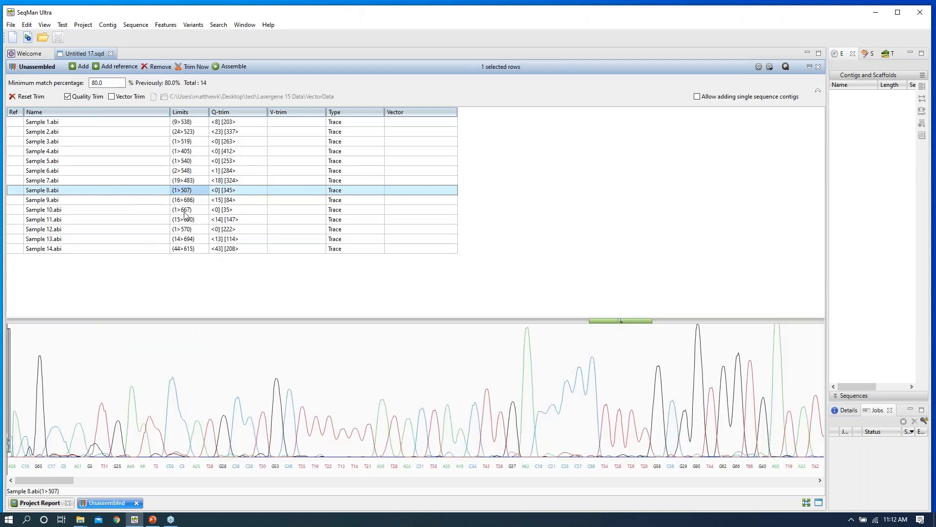
left_click(183, 210)
left_click(190, 230)
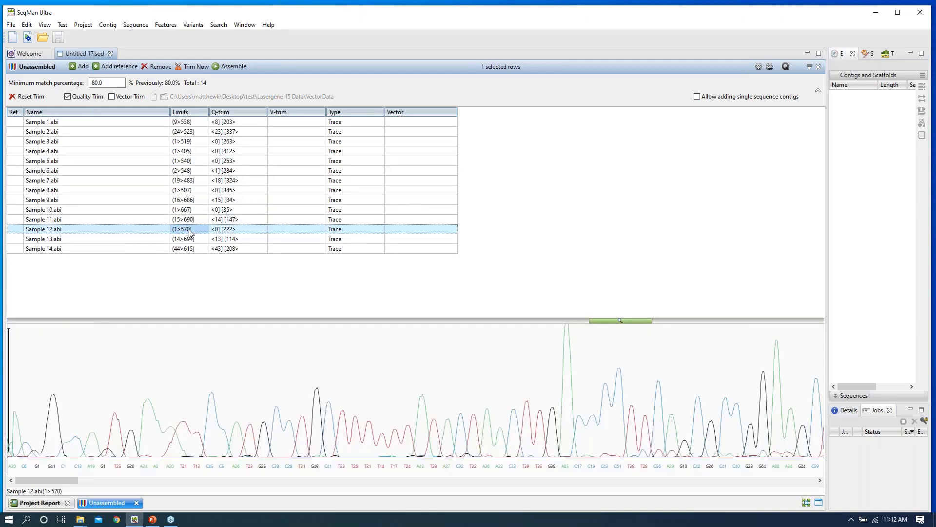
left_click(183, 134)
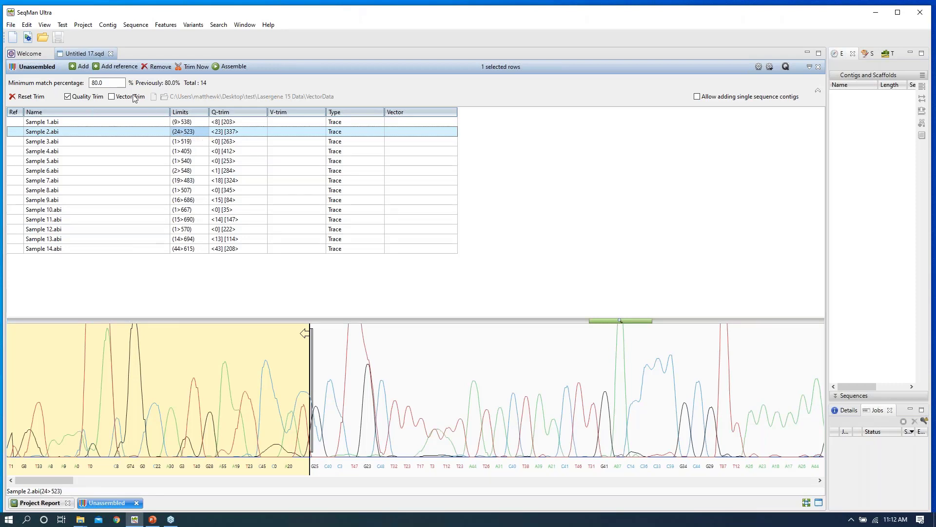
Enable vector trimming for the unassembled reads.
left_click(112, 97)
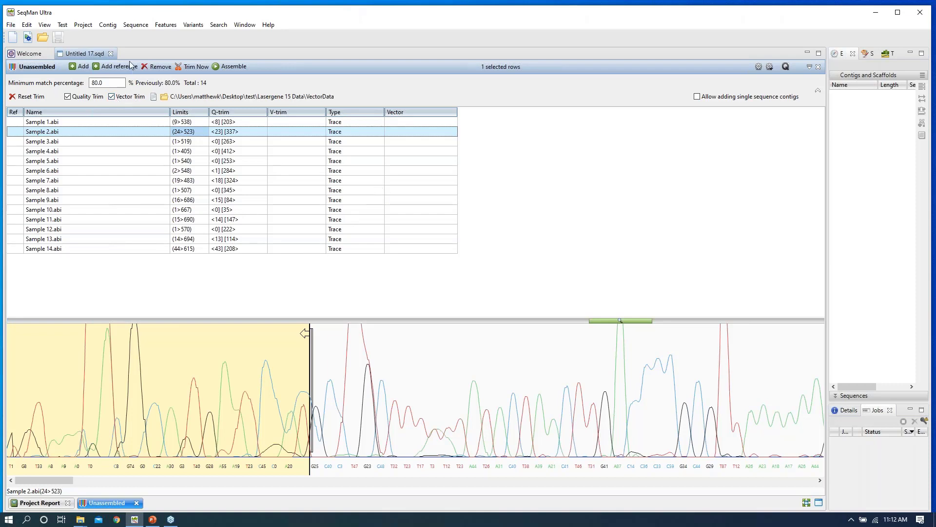
Trim all the reads for quality and vector against the VectorData folder, and inspect the trimmed trace of Sample 2.abi.
left_click(190, 68)
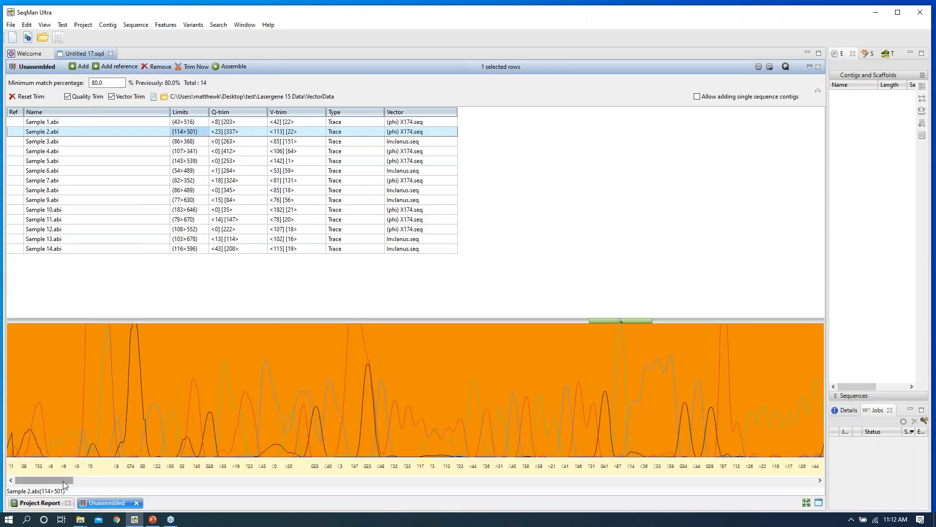
mouse_move(601, 321)
left_mouse_down()
mouse_move(530, 321)
mouse_move(496, 336)
left_mouse_up()
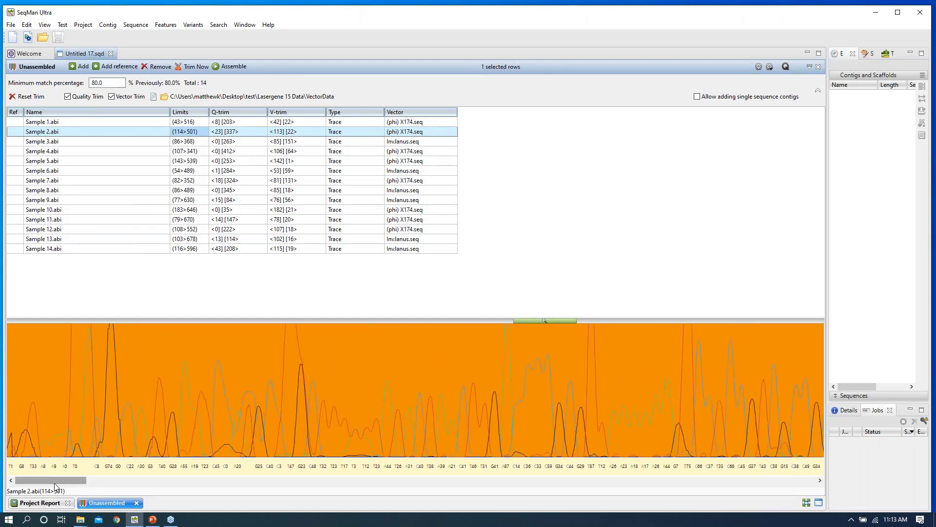
mouse_move(74, 480)
left_mouse_down()
mouse_move(205, 493)
mouse_move(220, 490)
mouse_move(136, 486)
mouse_move(425, 486)
left_mouse_up()
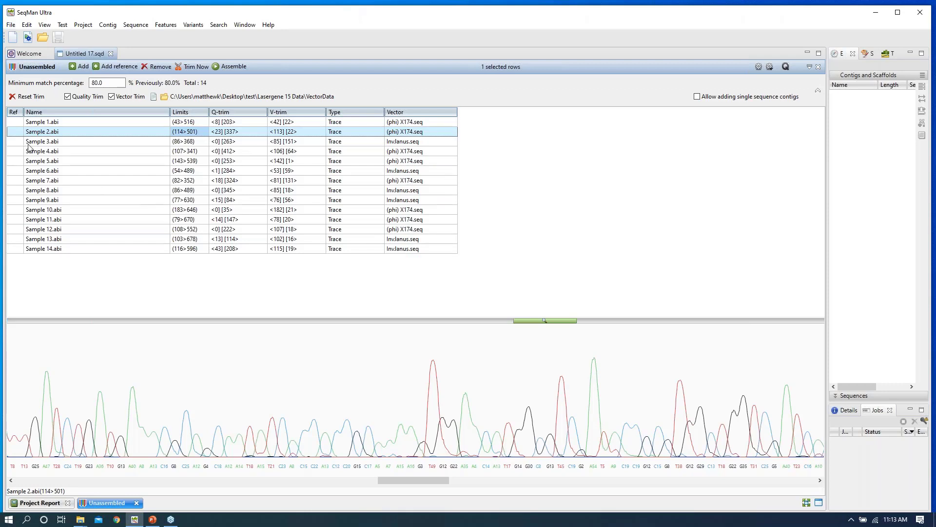
Reset the trims and retrim all the reads with Janus.seq as the vector file.
left_click(13, 98)
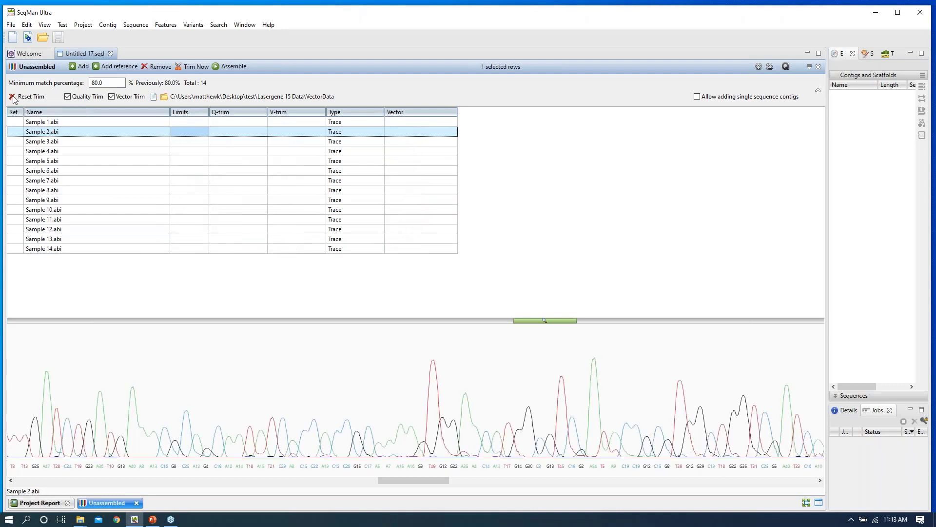
left_click(154, 96)
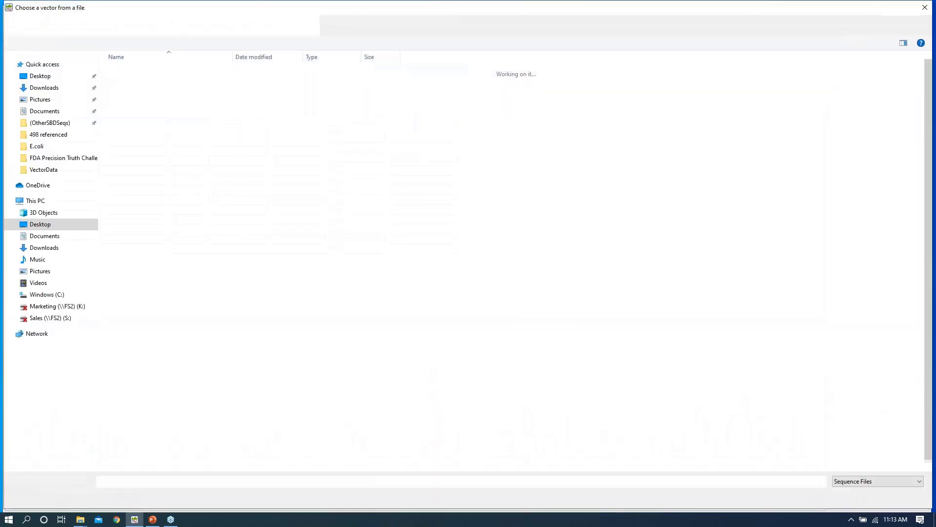
left_click(131, 92)
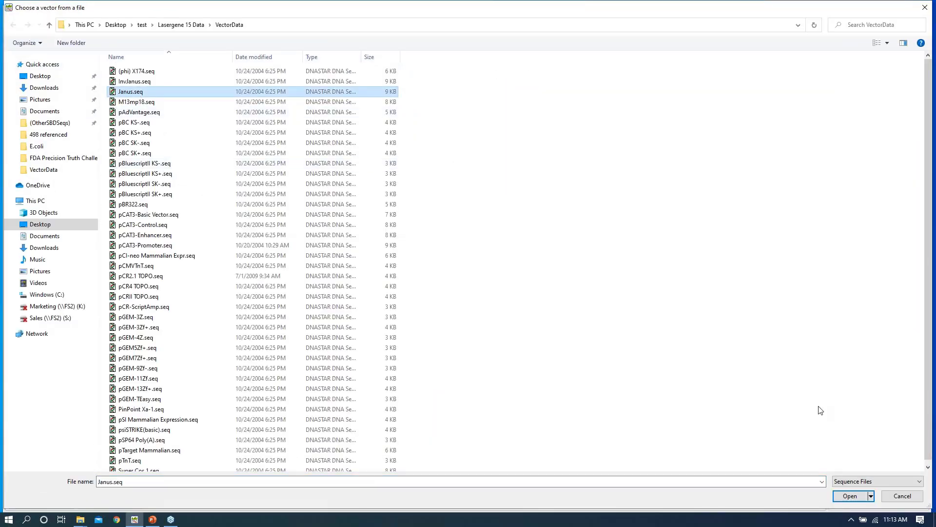
left_click(849, 495)
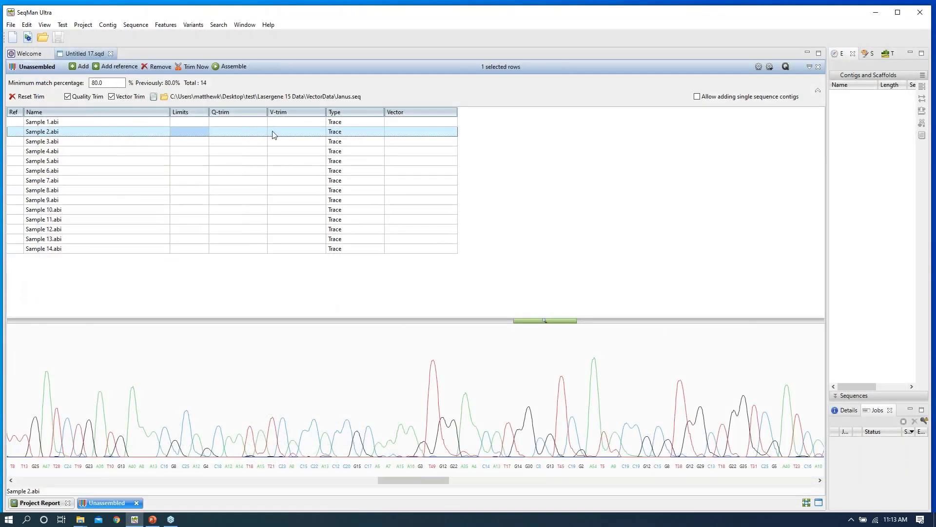
left_click(188, 69)
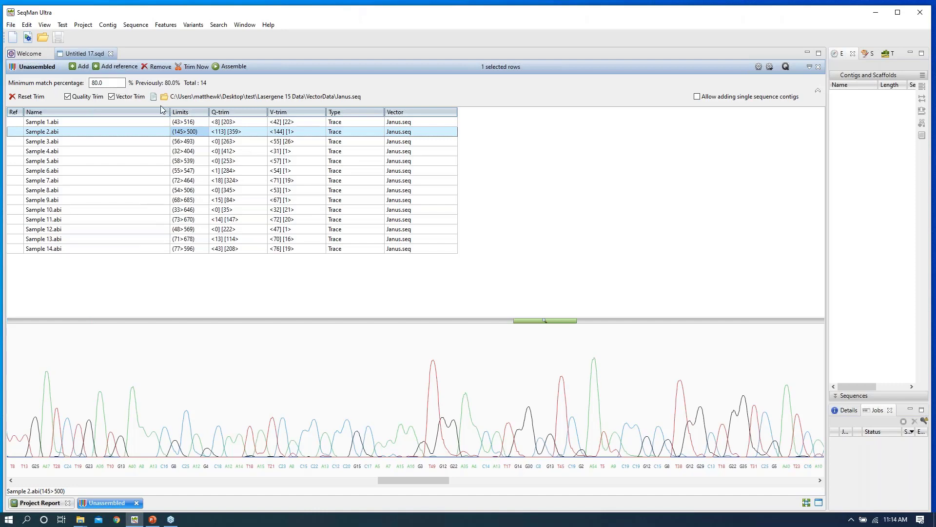
Assemble the trimmed reads and open the alignment view of Contig 1.
left_click(215, 66)
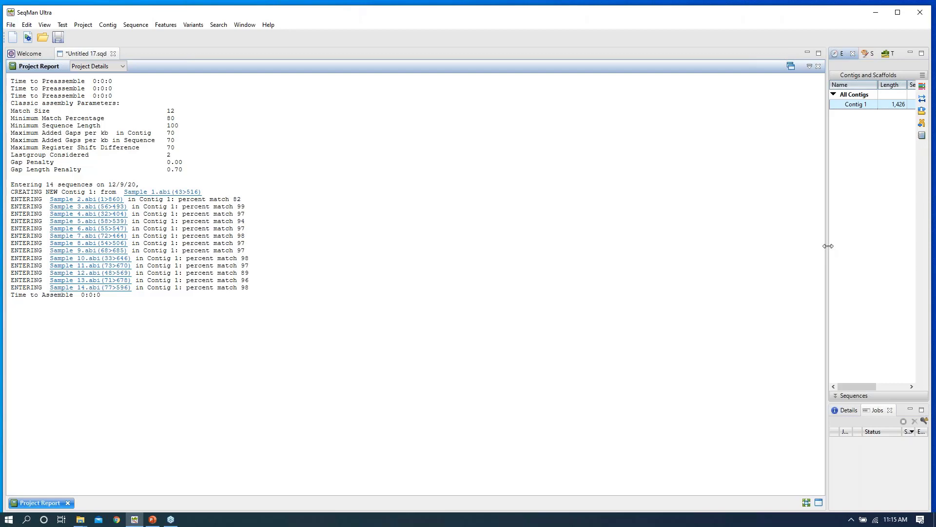
left_click_drag(828, 245, 673, 246)
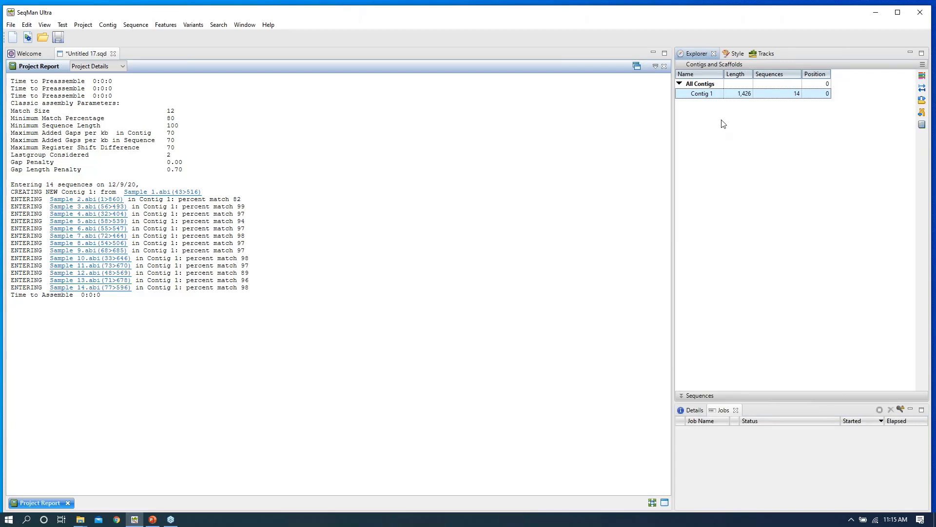
left_click(745, 95)
left_click(922, 77)
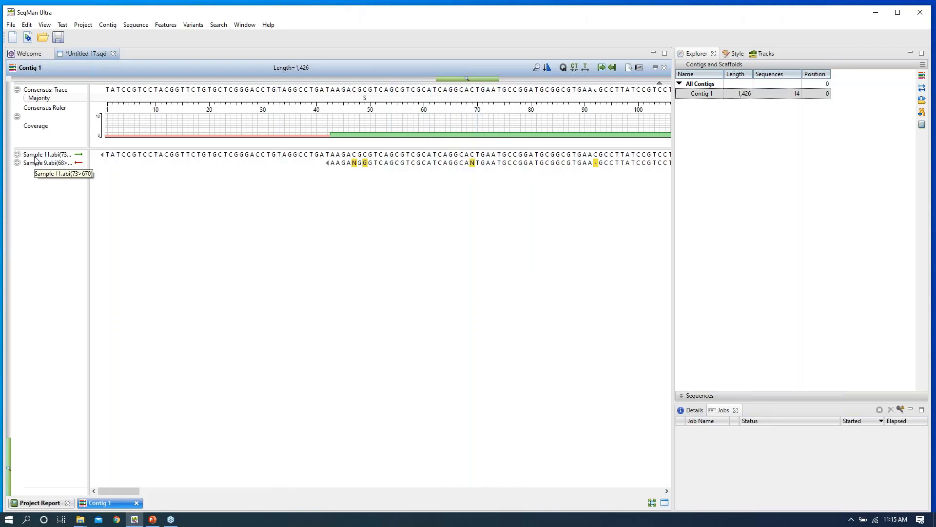
Expand the traces of Sample 11.abi and Sample 9.abi and examine the conflict near consensus position 49.
left_click(17, 154)
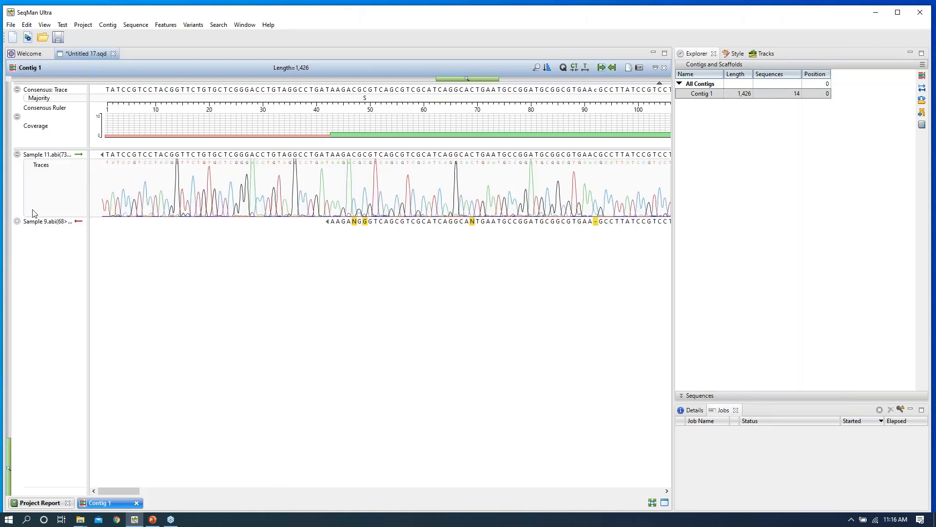
left_click(17, 221)
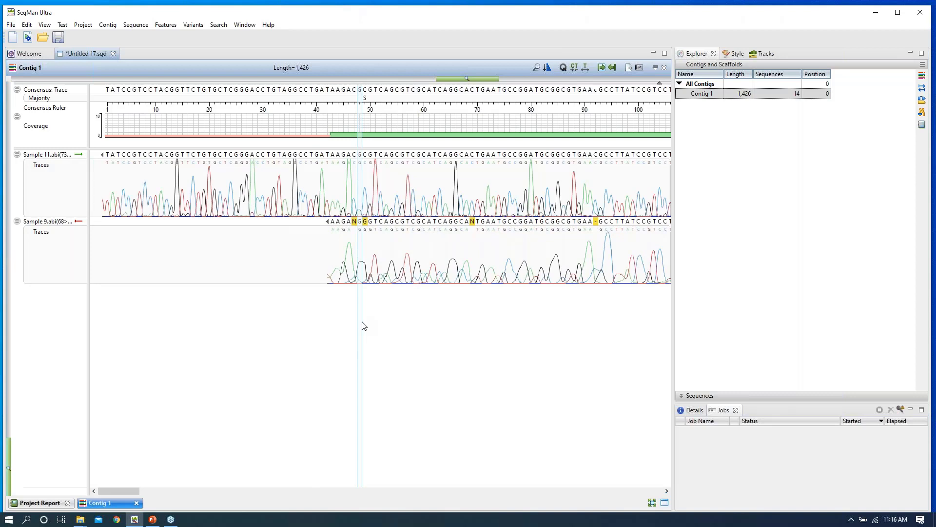
left_click_drag(363, 325, 252, 268)
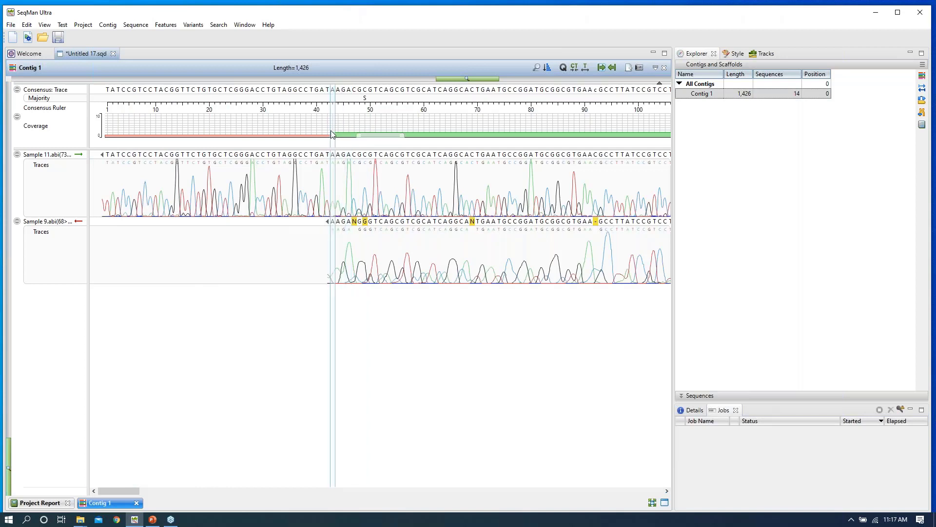
left_click(365, 99)
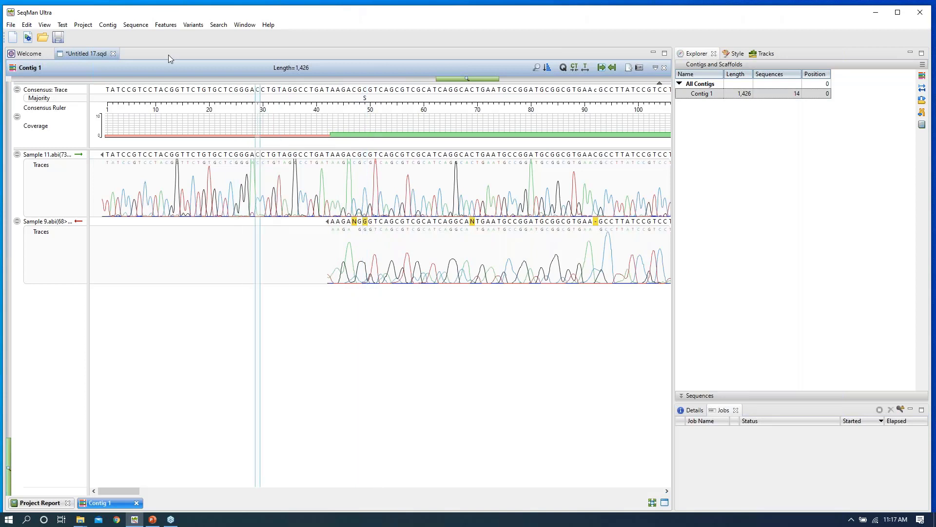
Set the project's consensus calling method to Majority.
left_click(84, 25)
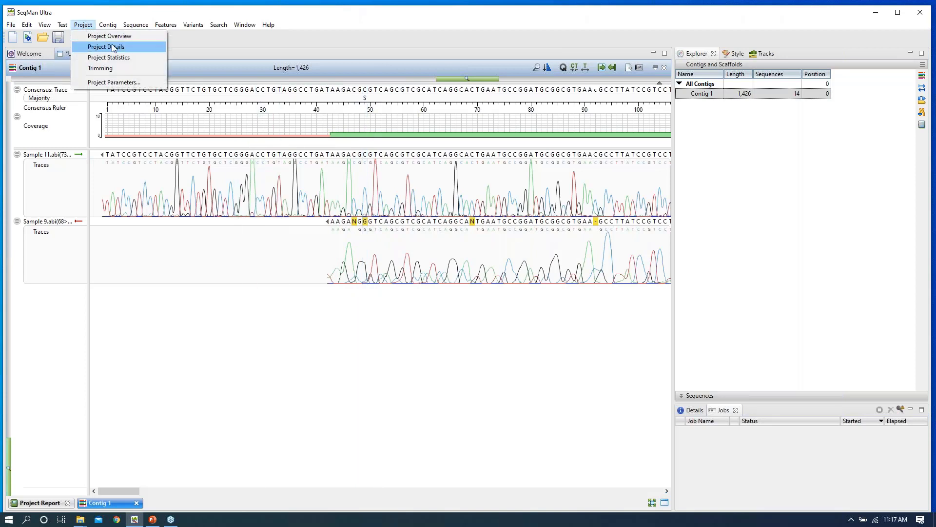
left_click(118, 83)
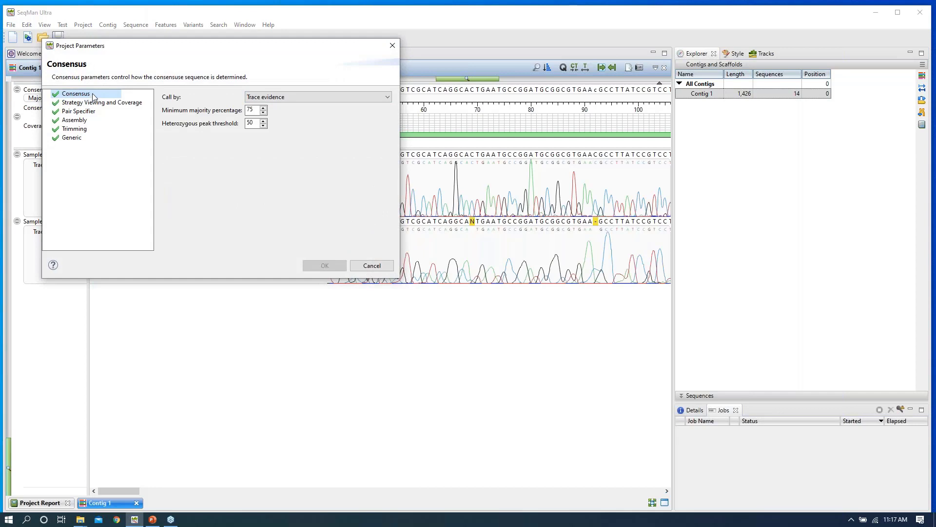
left_click(383, 97)
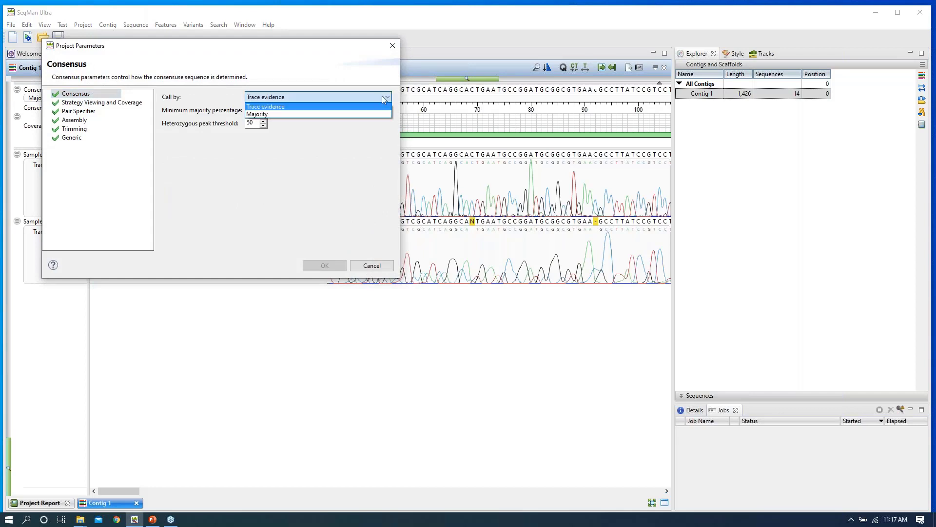
left_click(295, 114)
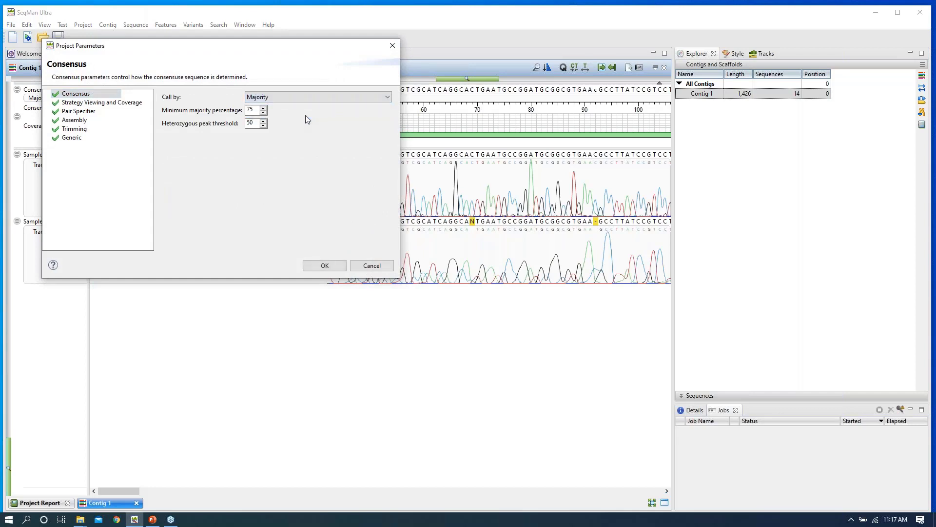
left_click(325, 265)
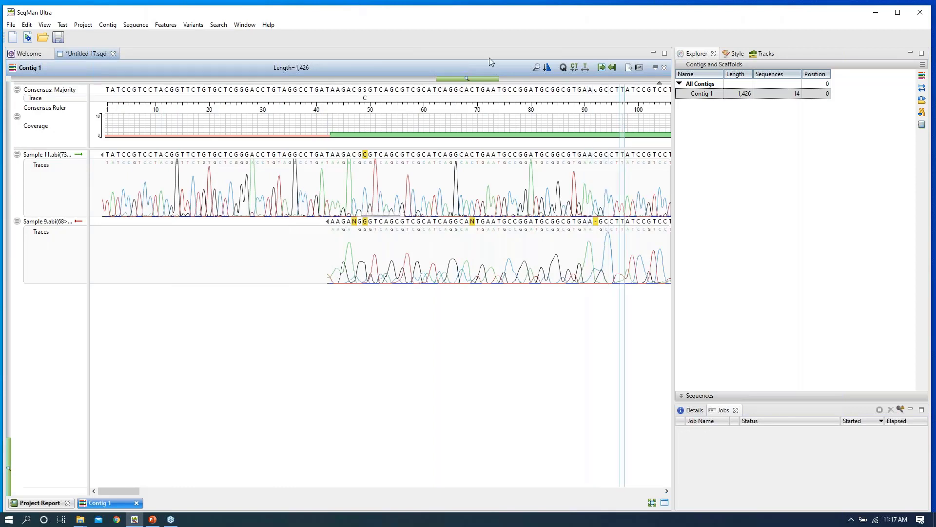
Open the search for Contig 1 and go through its first three conflicts.
left_click(537, 68)
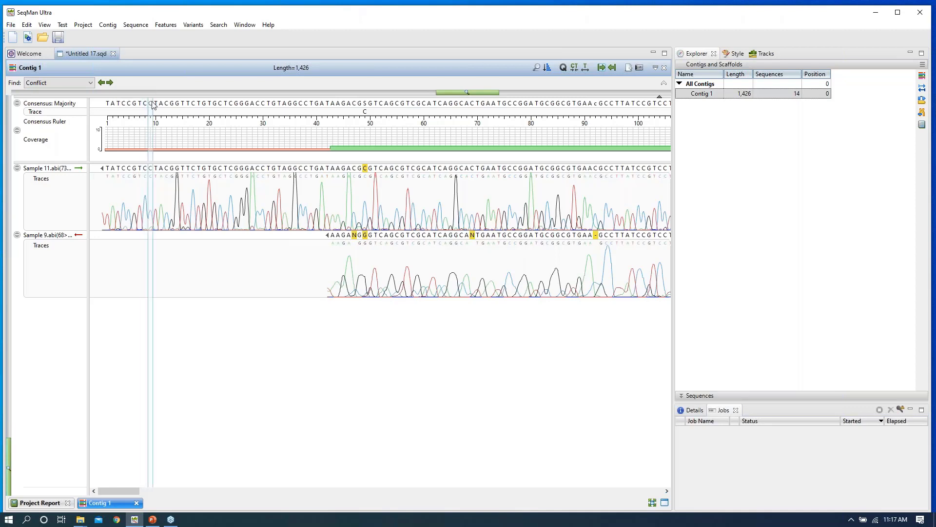
left_click(109, 84)
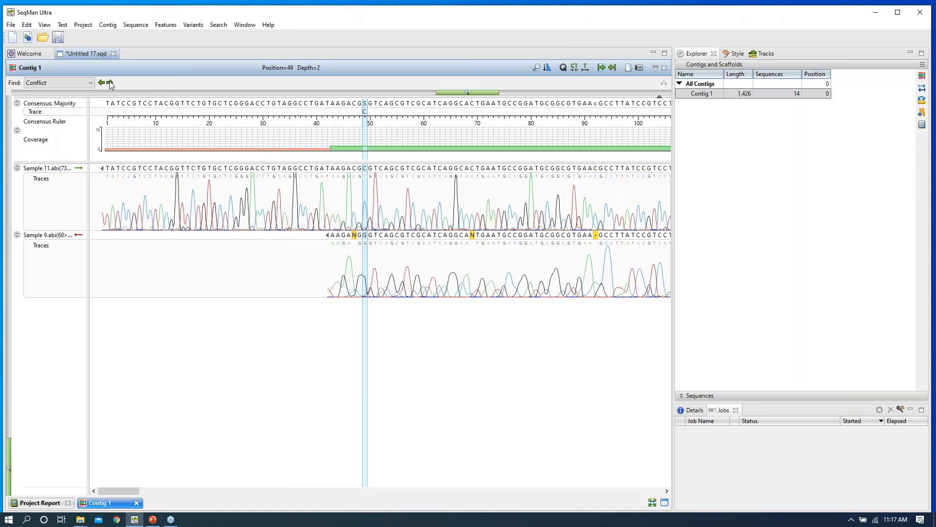
left_click(111, 83)
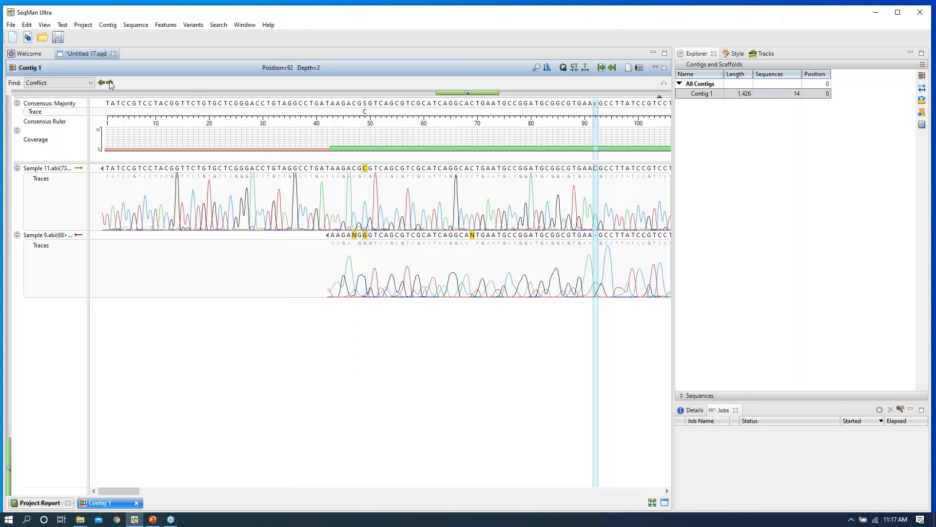
left_click(110, 84)
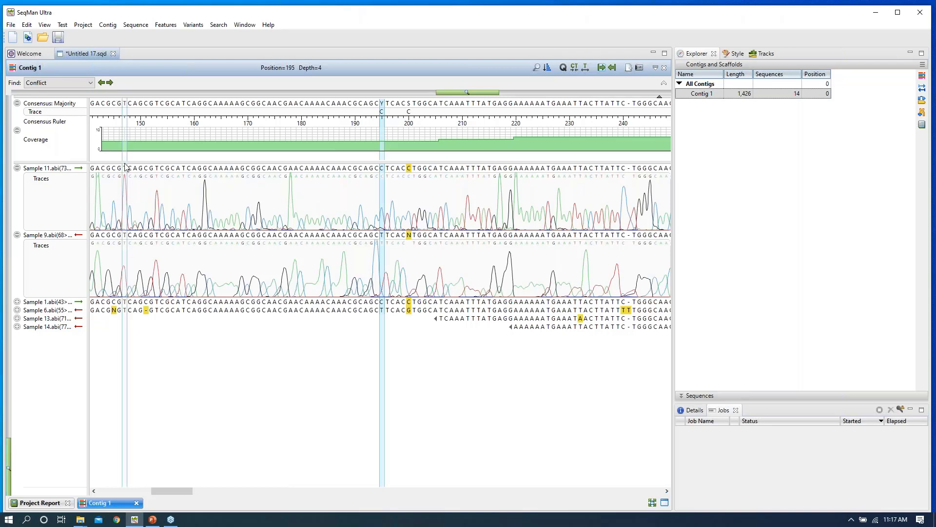
Expand the traces of all the reads in Contig 1 and continue the conflict search.
left_click(37, 304)
right_click(38, 307)
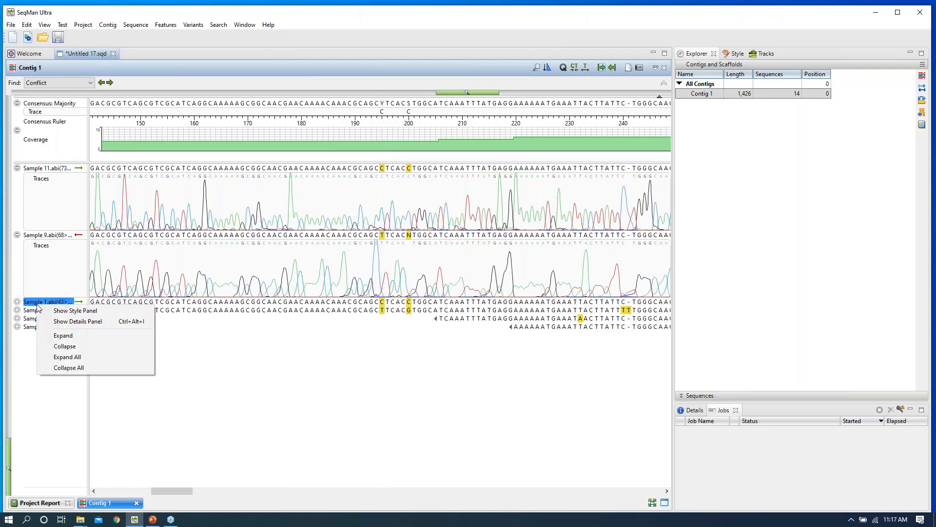
left_click(68, 359)
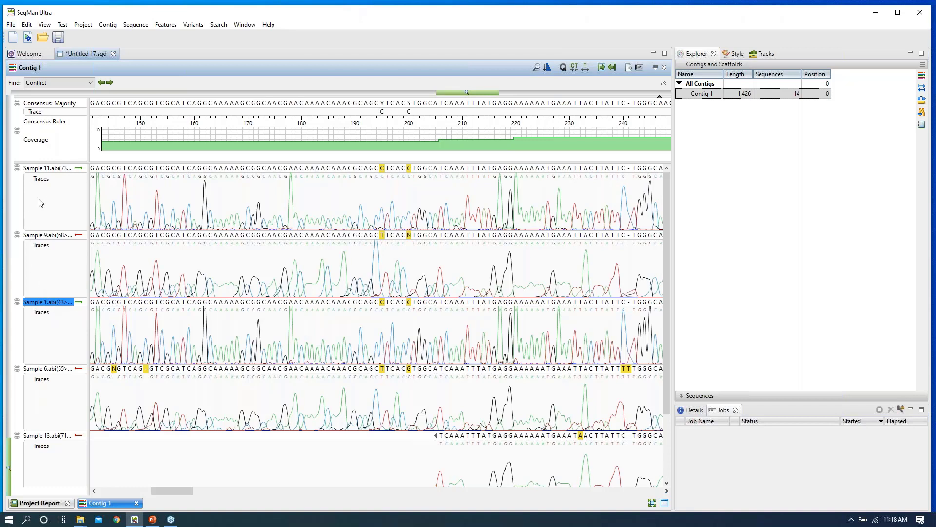
left_click(110, 82)
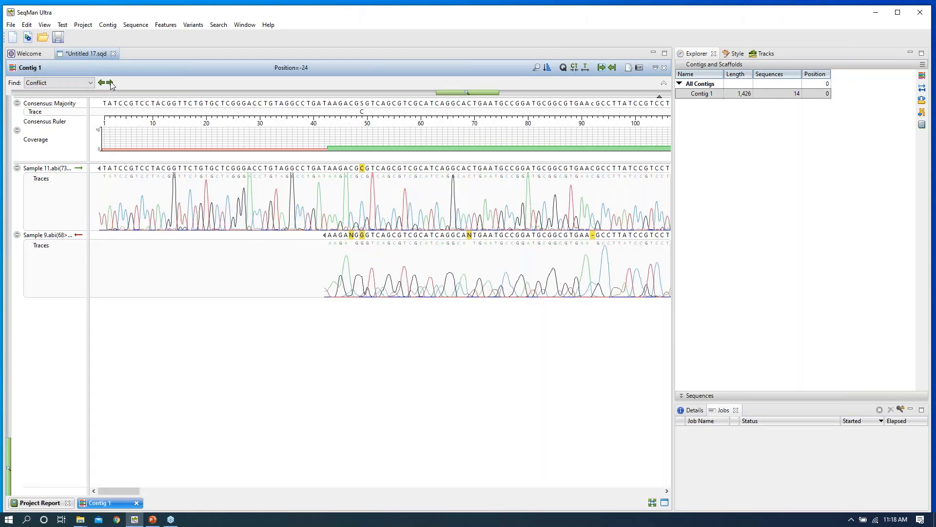
Go to consensus position 150 in Contig 1.
left_click(91, 83)
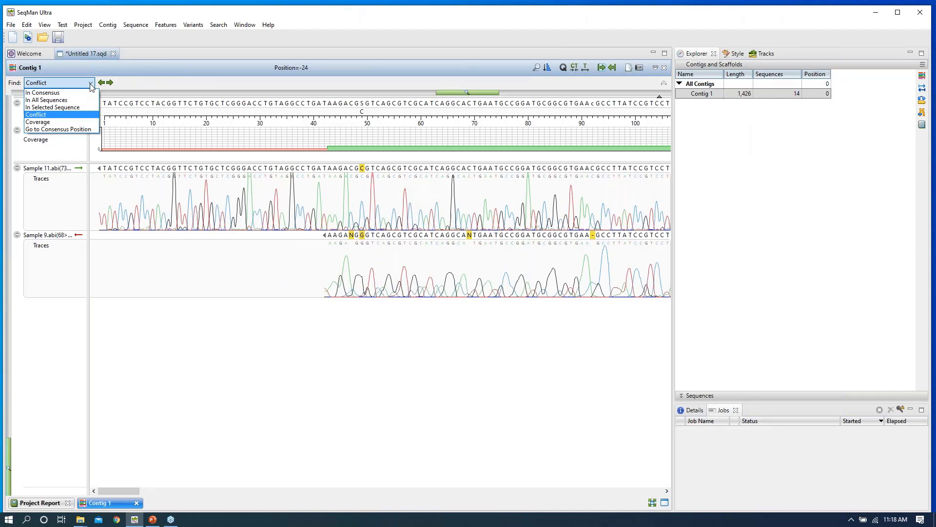
left_click(61, 129)
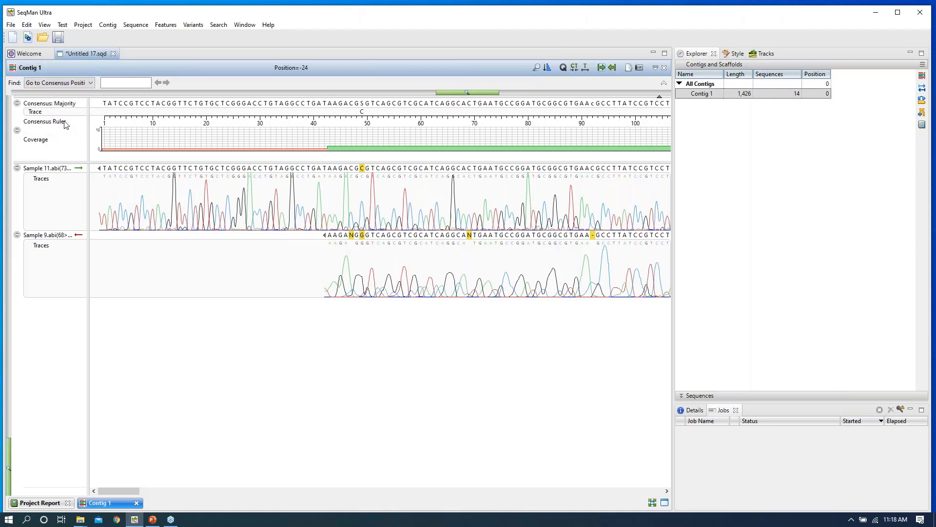
type("150")
left_click(166, 83)
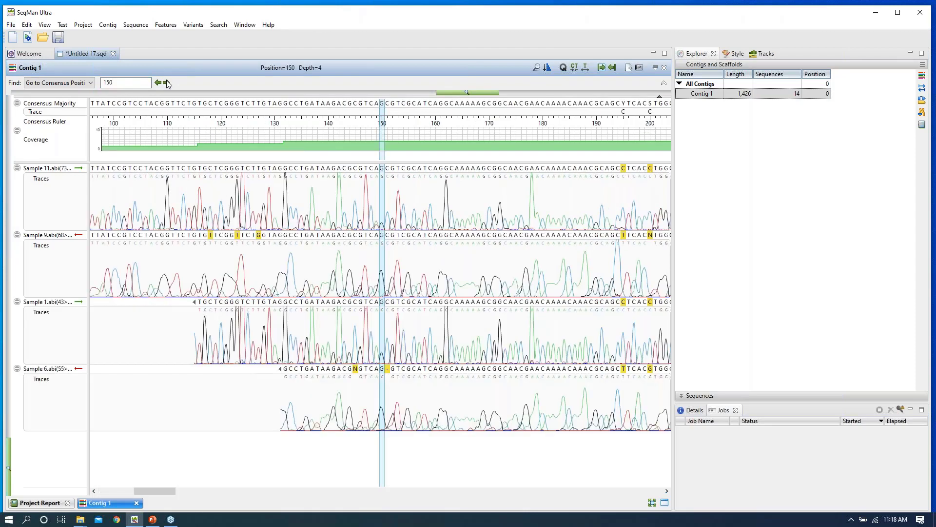
Search Contig 1 for the next position with a coverage of 8.
left_click(92, 84)
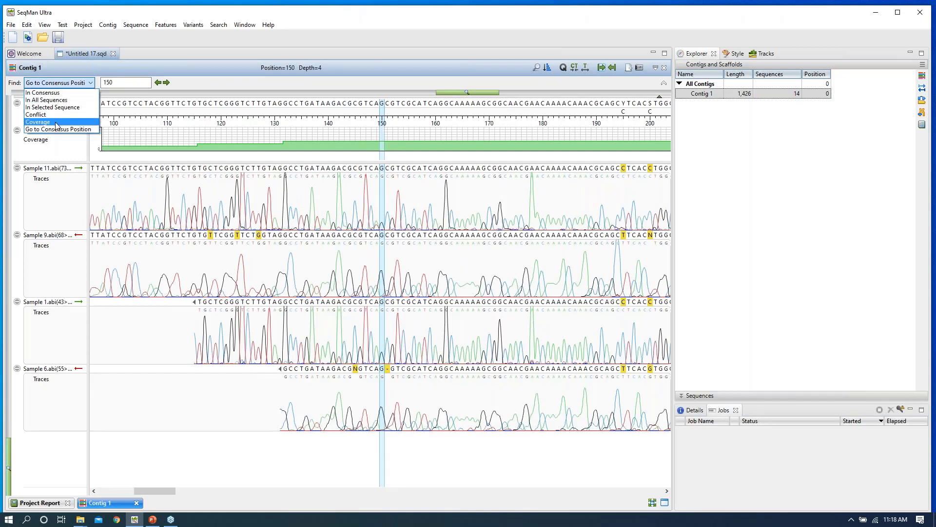
left_click(56, 122)
left_click(112, 83)
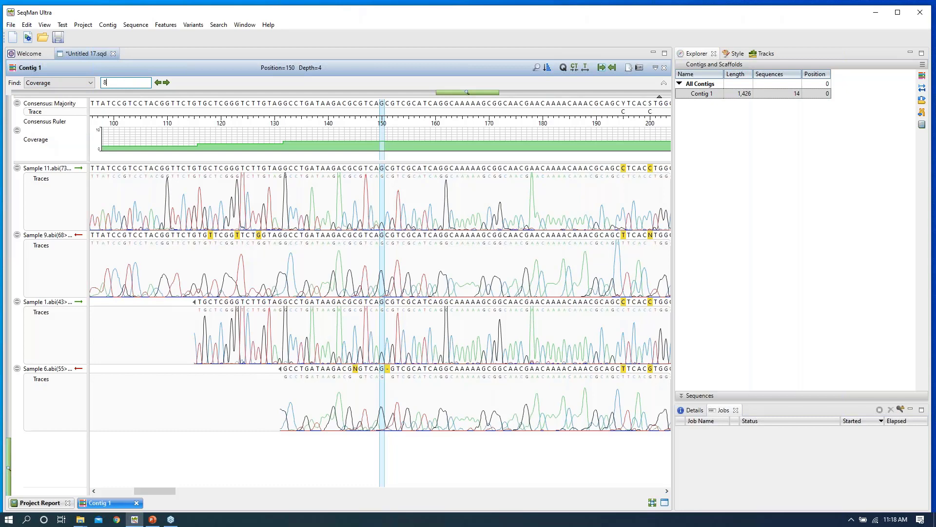
left_click(167, 82)
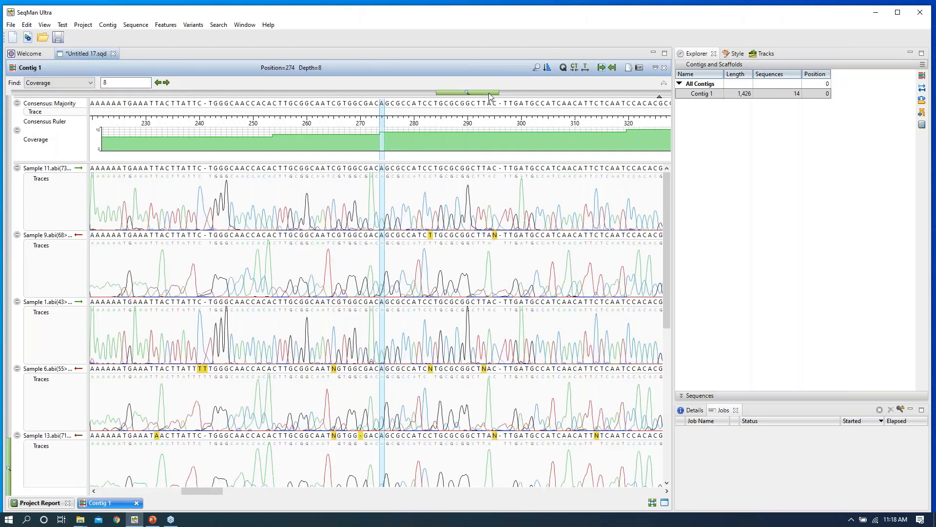
Zoom Contig 1 out to an overview and collapse the traces of all its reads.
mouse_move(490, 96)
left_mouse_down()
mouse_move(95, 92)
mouse_move(246, 94)
left_mouse_up()
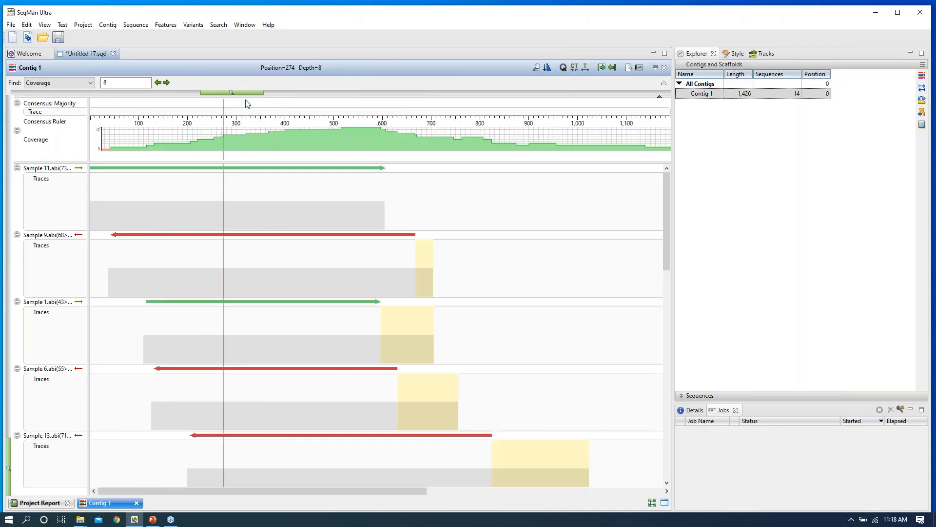
right_click(35, 171)
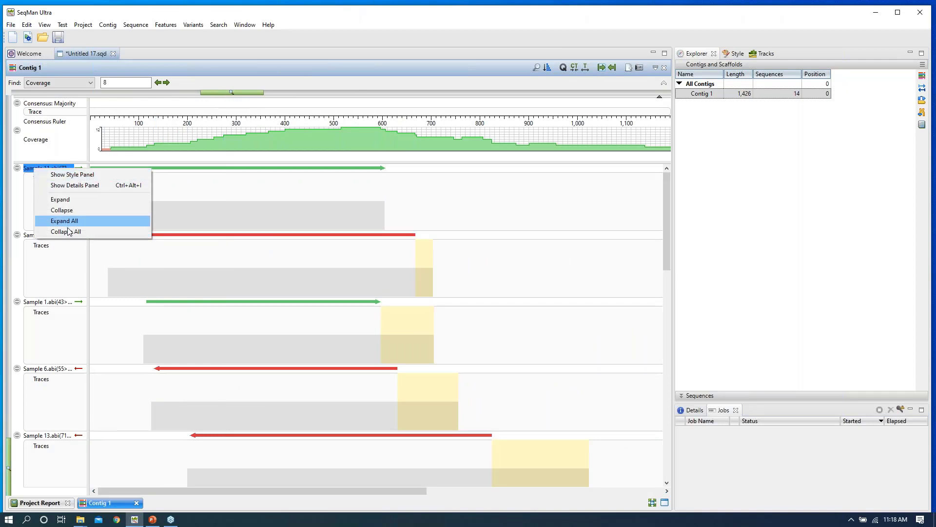
left_click(68, 233)
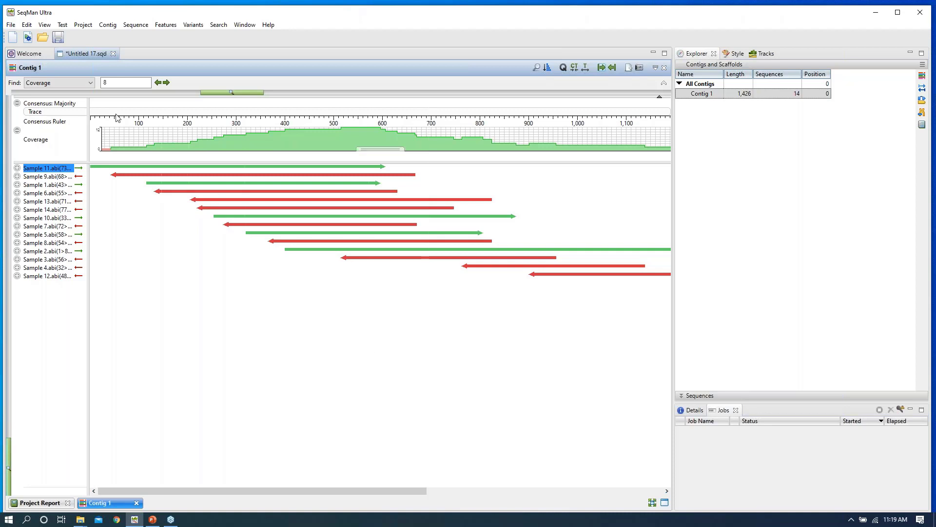
left_click(91, 84)
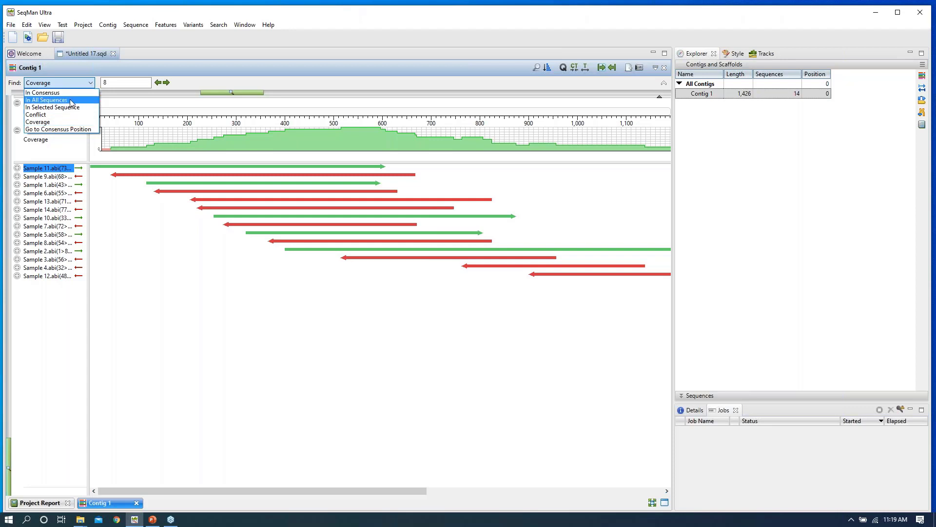
Display the collapsed Contig 1 reads at base level in a wider, more compact alignment view and bring up the style options.
left_click(586, 69)
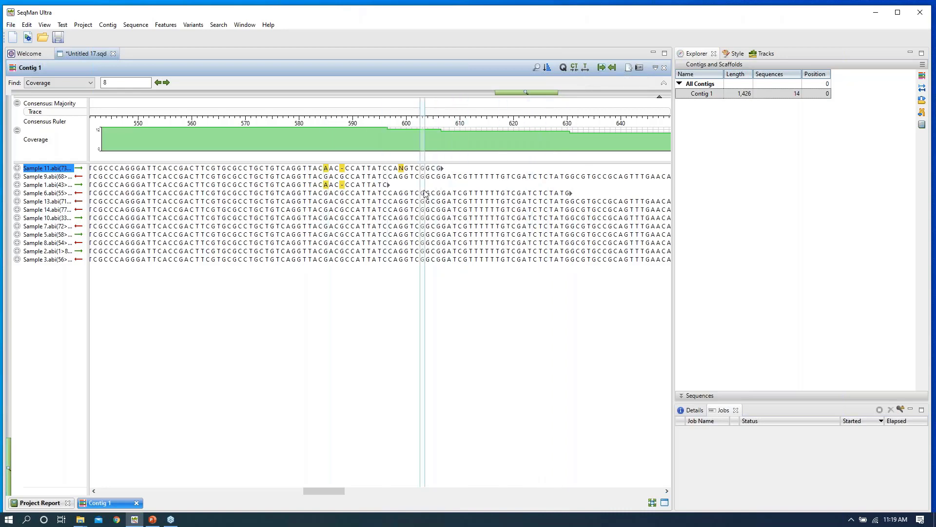
left_click(575, 68)
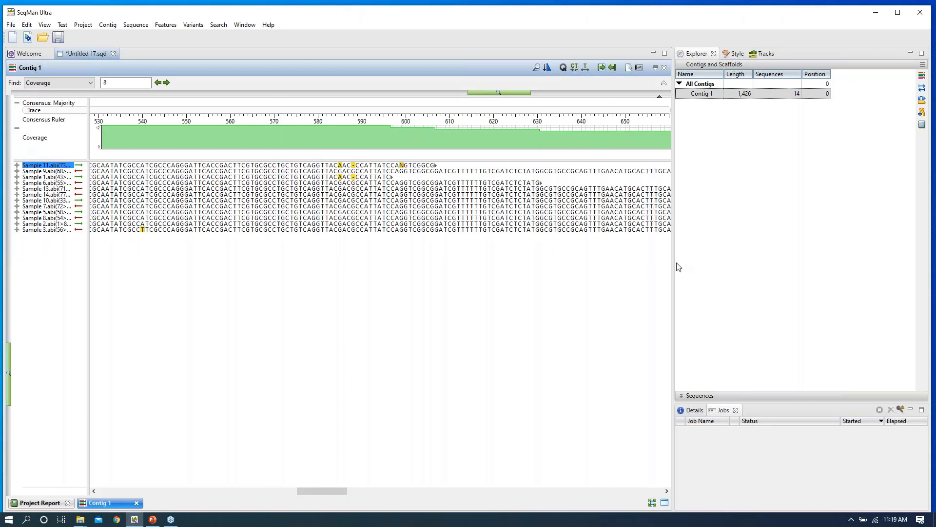
left_click_drag(672, 263, 805, 264)
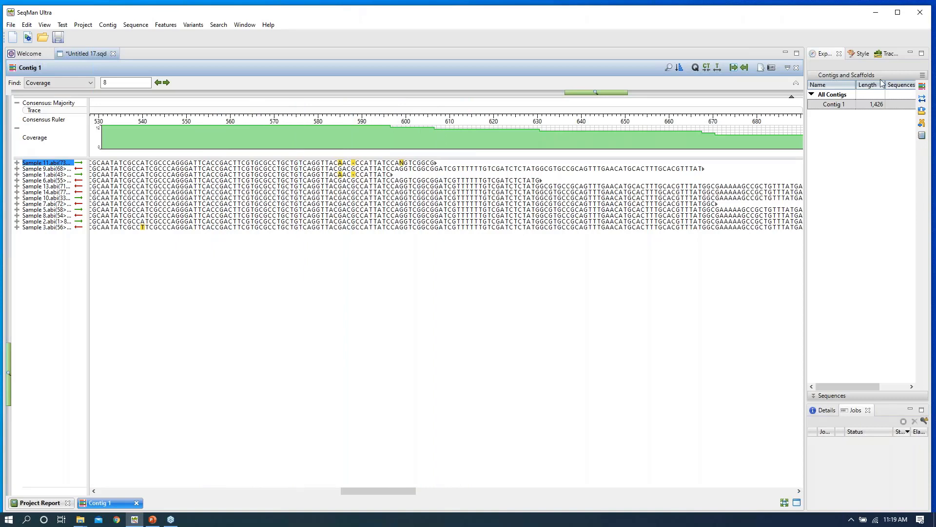
left_click(861, 53)
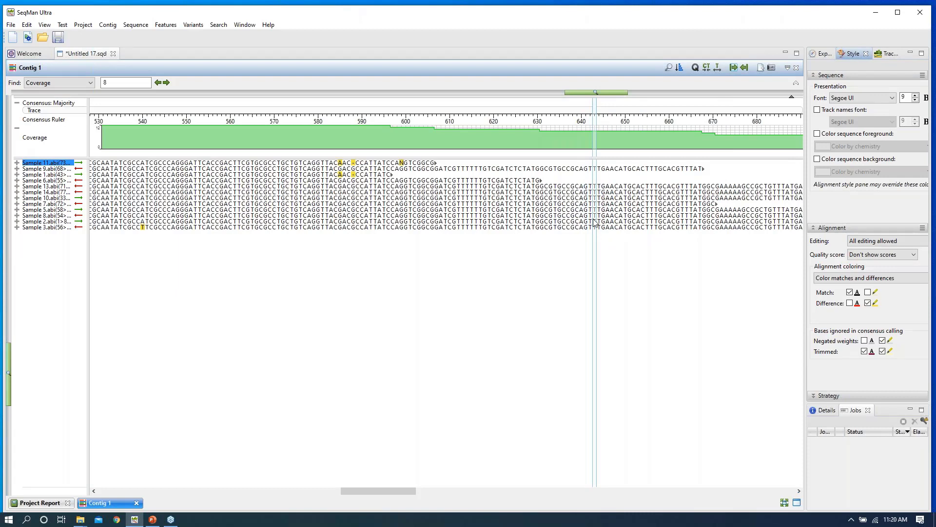
Close the Untitled 17.sqd project without saving and start a new Sanger/ABI assembly.
left_click(114, 54)
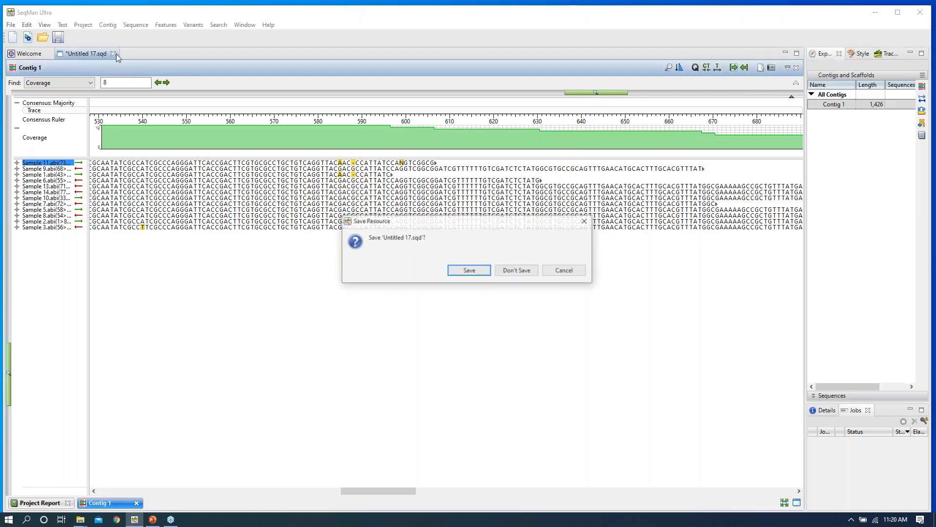
left_click(518, 274)
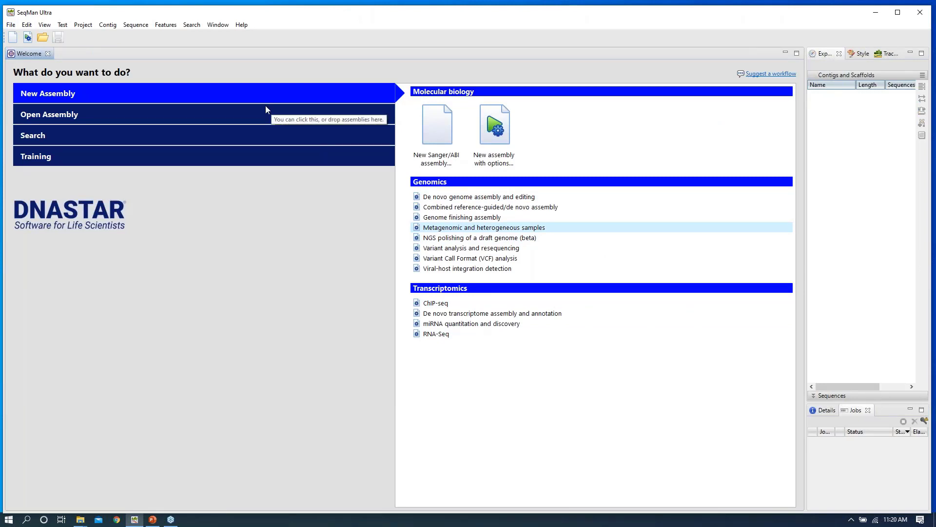
left_click(436, 132)
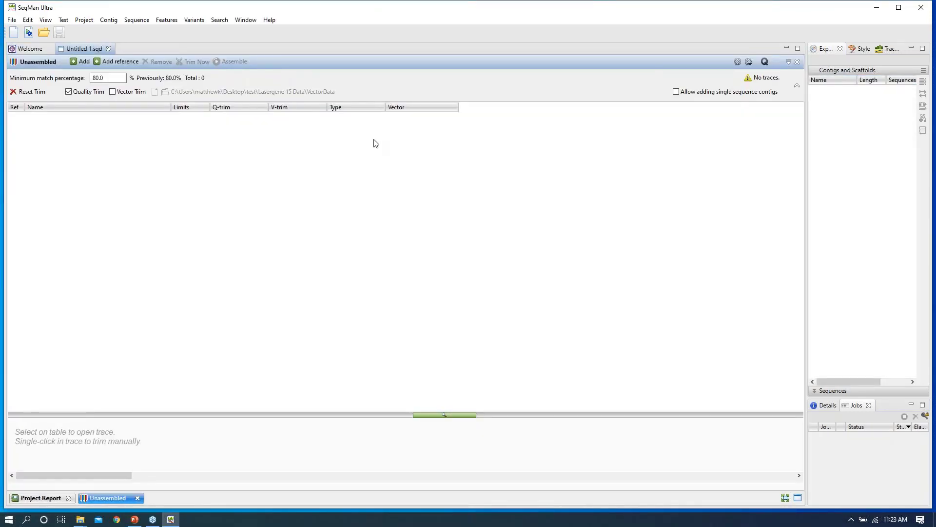
Add Ecoli referenceVARIANT.gbk from the E.coli folder as the reference sequence of the assembly.
left_click(97, 63)
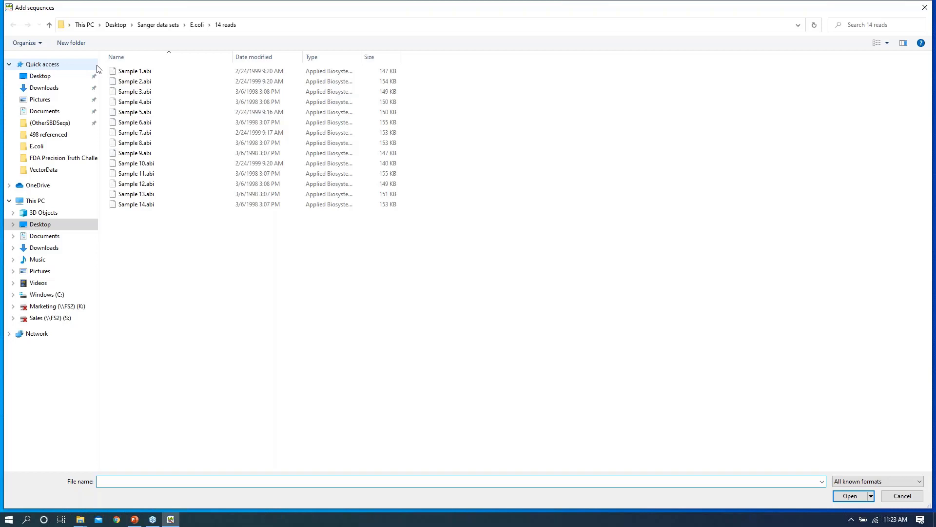
left_click(197, 24)
left_click(174, 122)
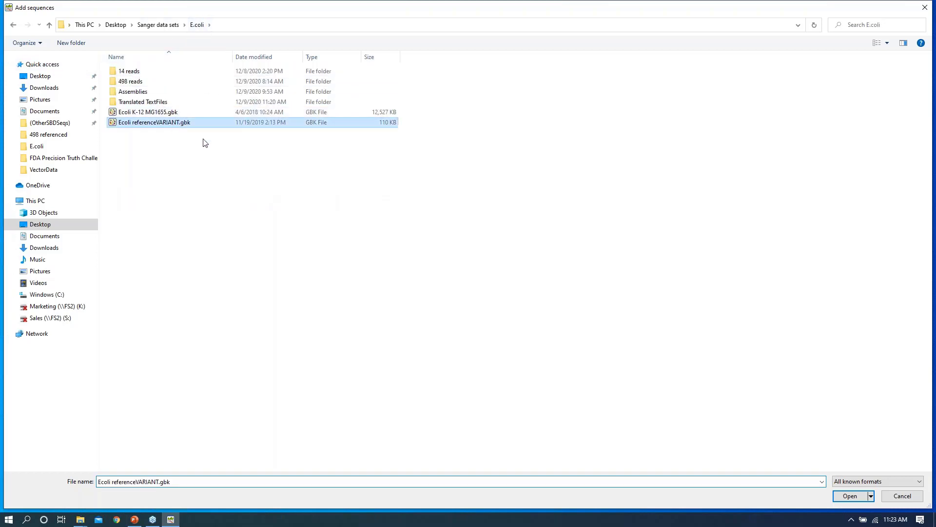
left_click(850, 495)
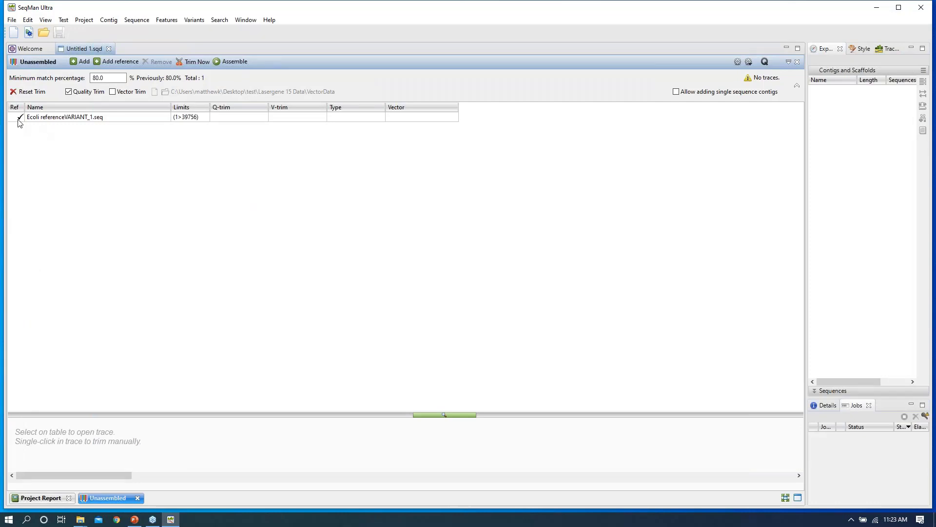
Add all the reads Sample 1.abi to Sample 14.abi from the 14 reads folder to the assembly.
left_click(82, 61)
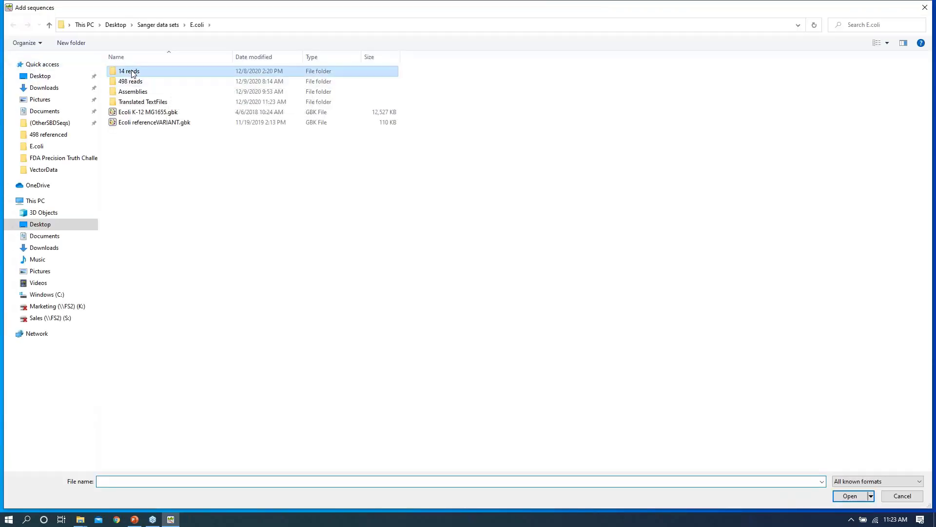
double_click(130, 71)
left_click(131, 73)
left_click(144, 207, "shift")
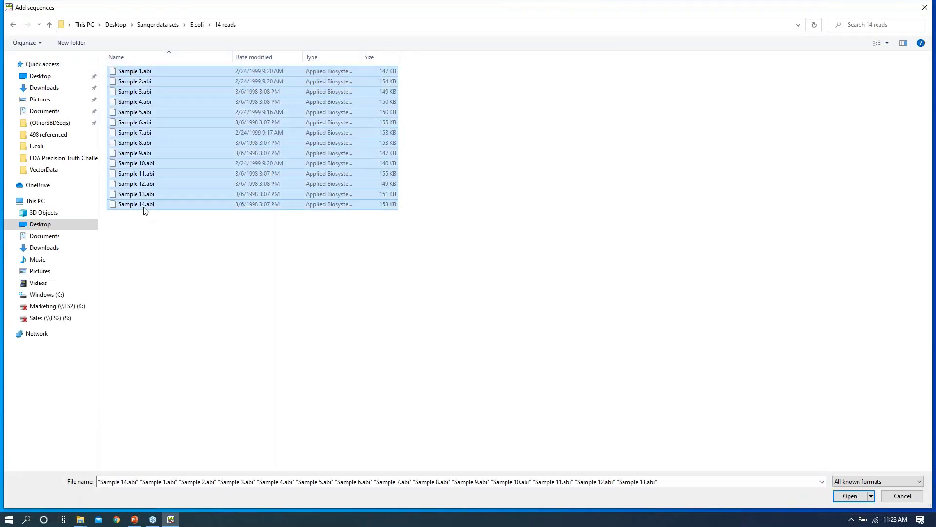
left_click(849, 496)
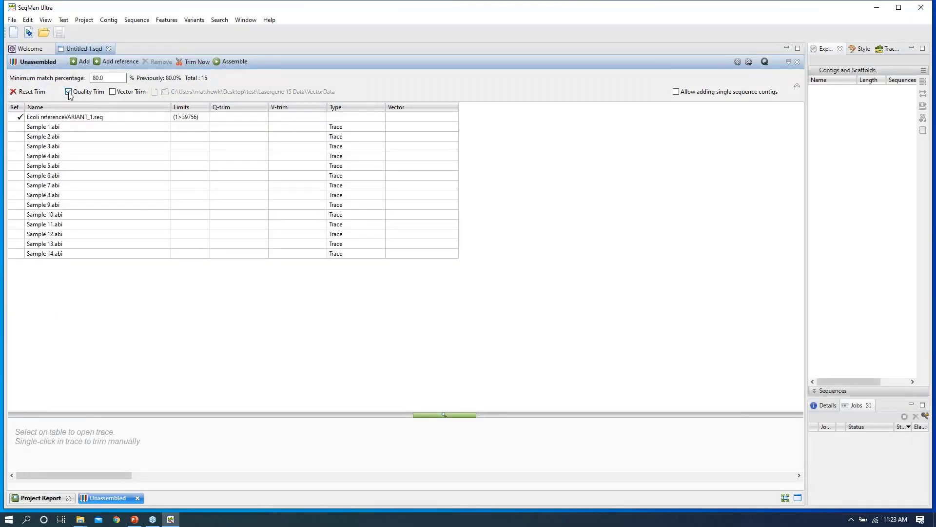
Trim the reads for quality and check the trace of Sample 2.abi, and also trim them against the Janus.seq vector.
left_click(197, 64)
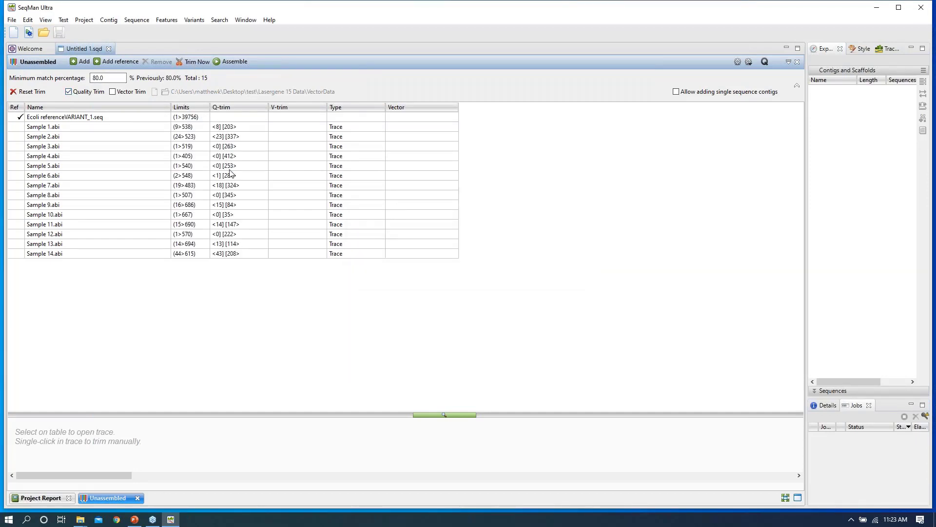
left_click(227, 138)
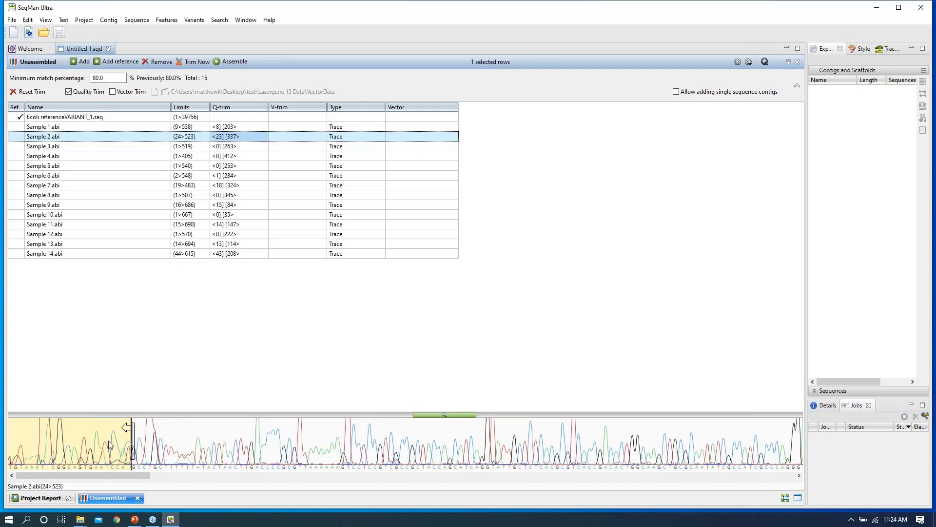
left_click(113, 92)
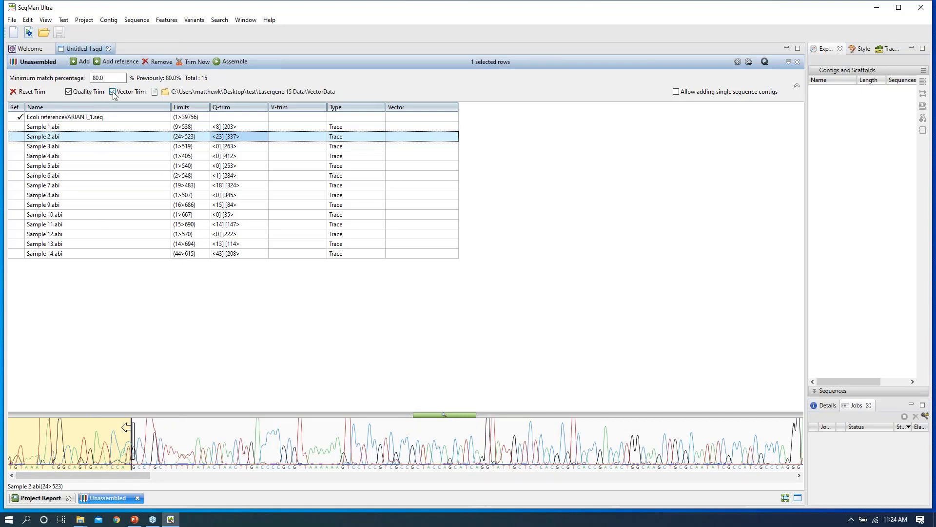
left_click(154, 91)
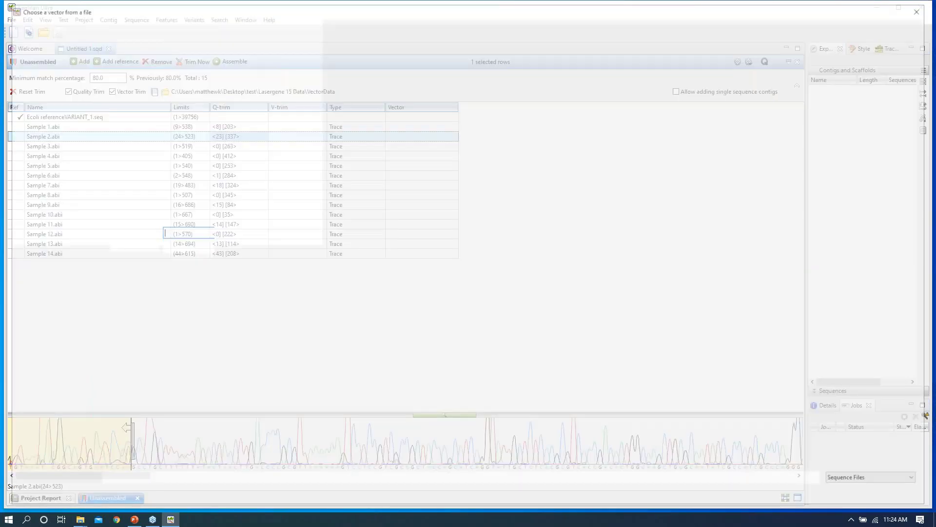
left_click(152, 92)
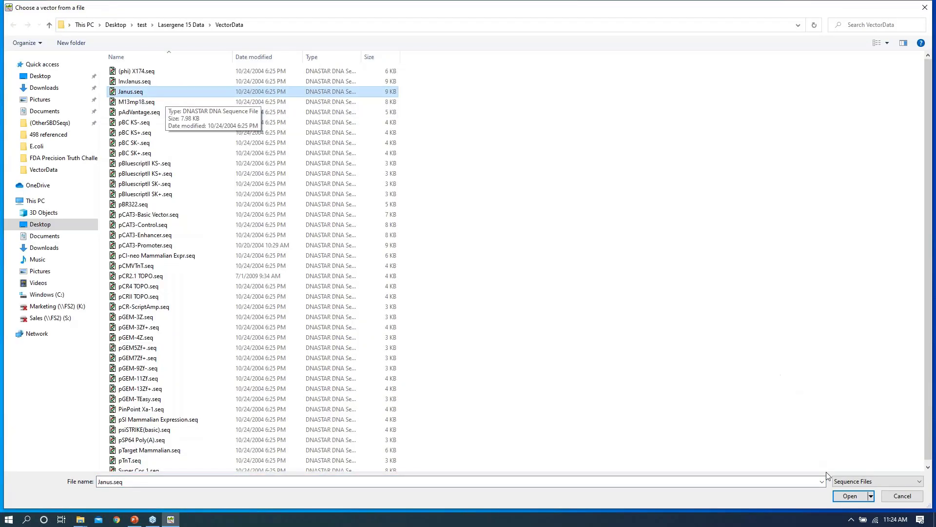
left_click(848, 495)
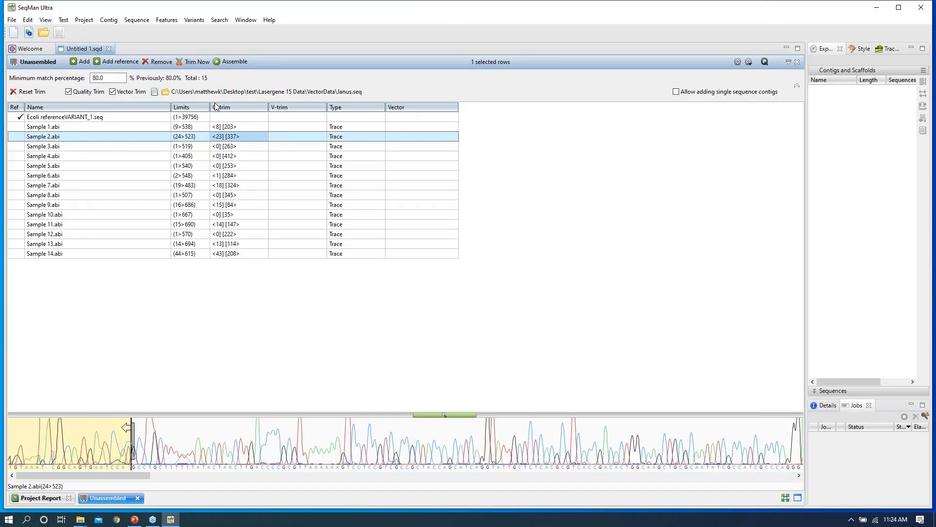
left_click(195, 62)
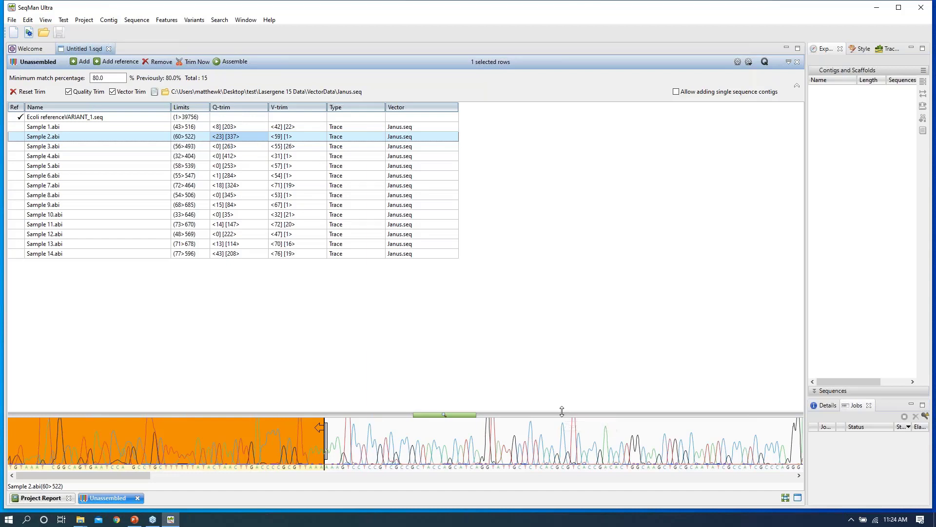
Inspect the trimmed trace of Sample 12.abi in an enlarged trace view and try to assemble the reads against the reference.
left_click_drag(563, 415, 550, 325)
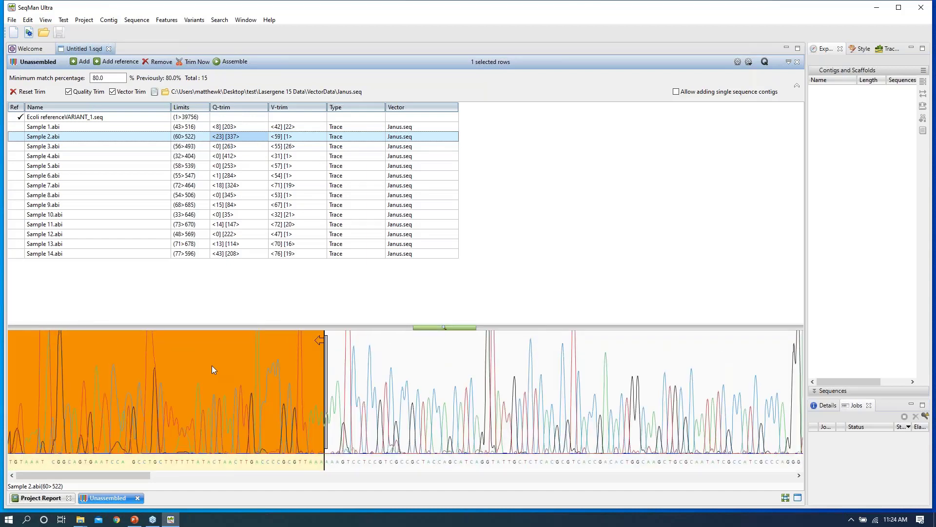
left_click(238, 234)
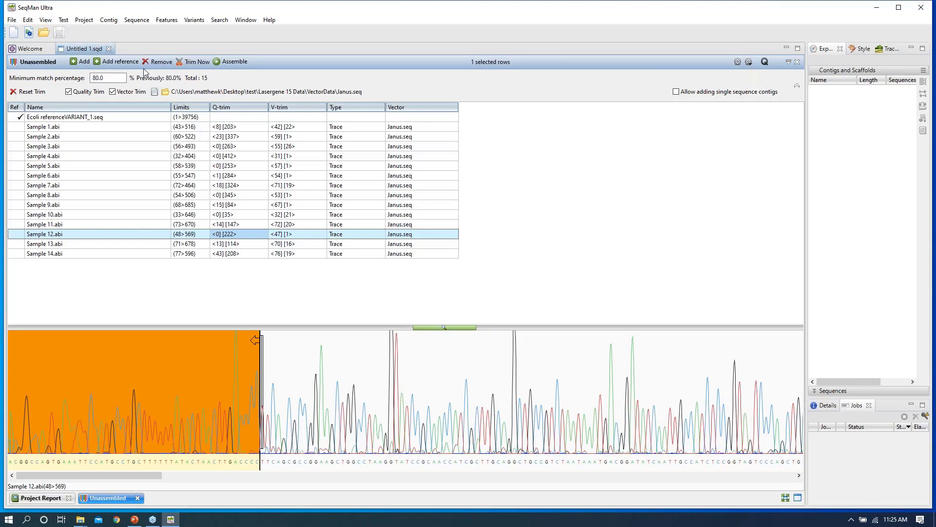
left_click(217, 62)
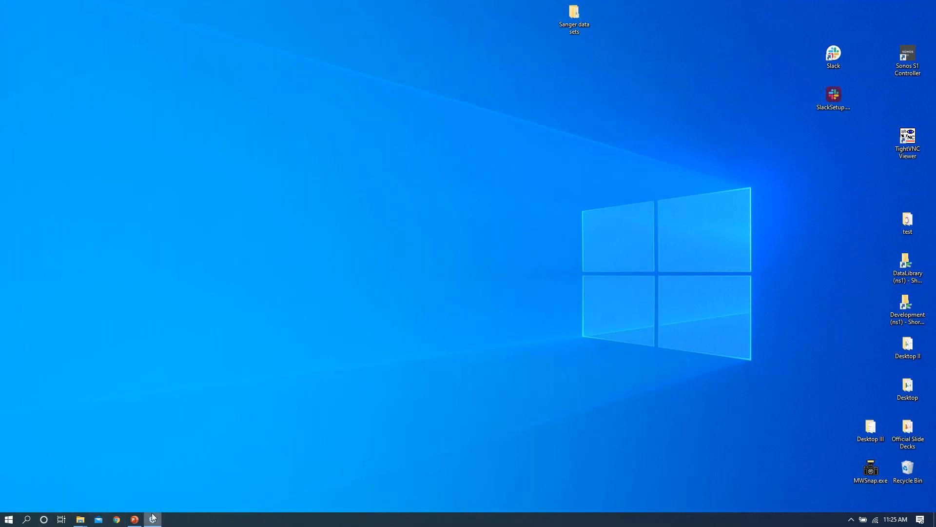
left_click(7, 520)
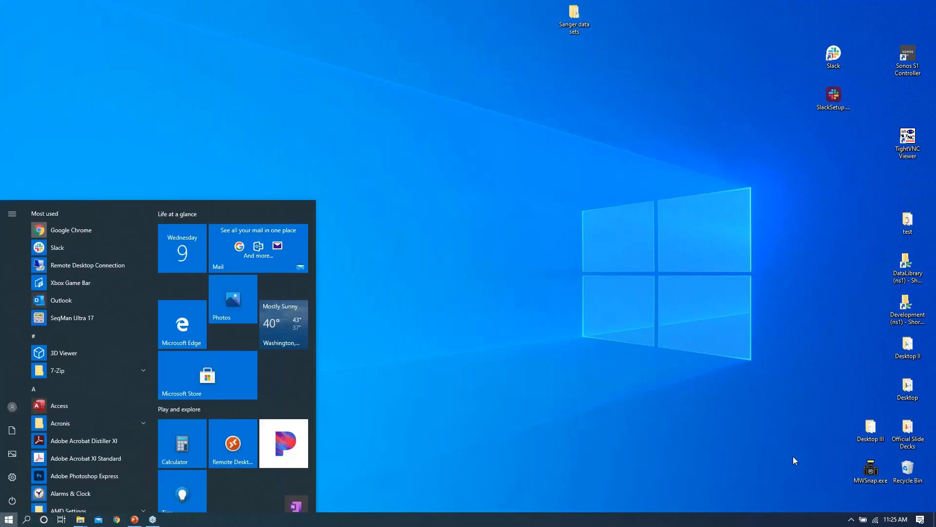
left_click(798, 464)
left_click(851, 520)
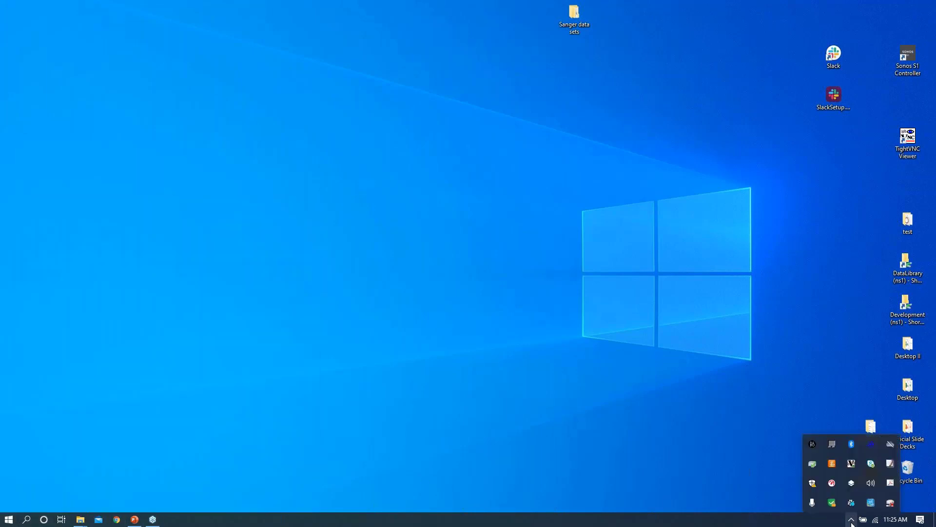
right_click(832, 502)
left_click(525, 317)
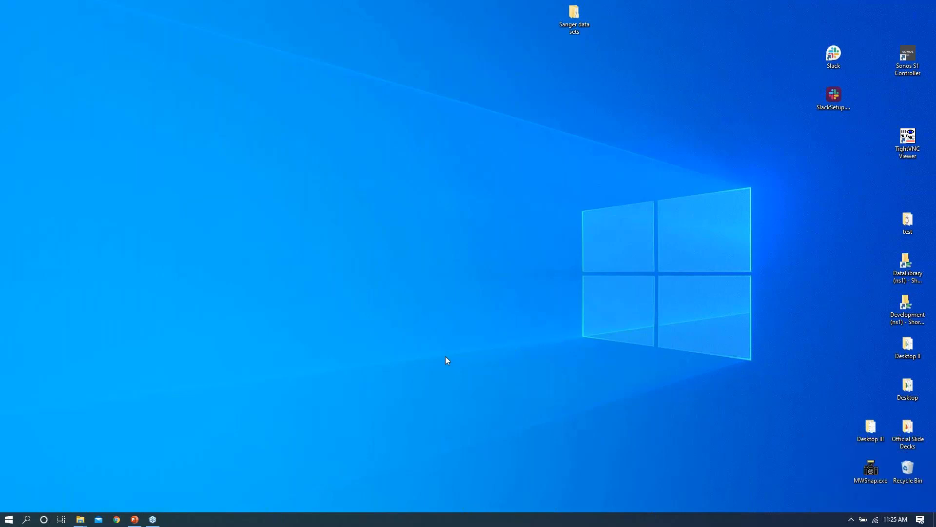
Launch SeqMan Ultra 17 from the DNASTAR Lasergene 17 programs and start a new Sanger/ABI assembly.
left_click(8, 520)
scroll(98, 341, "down", 2)
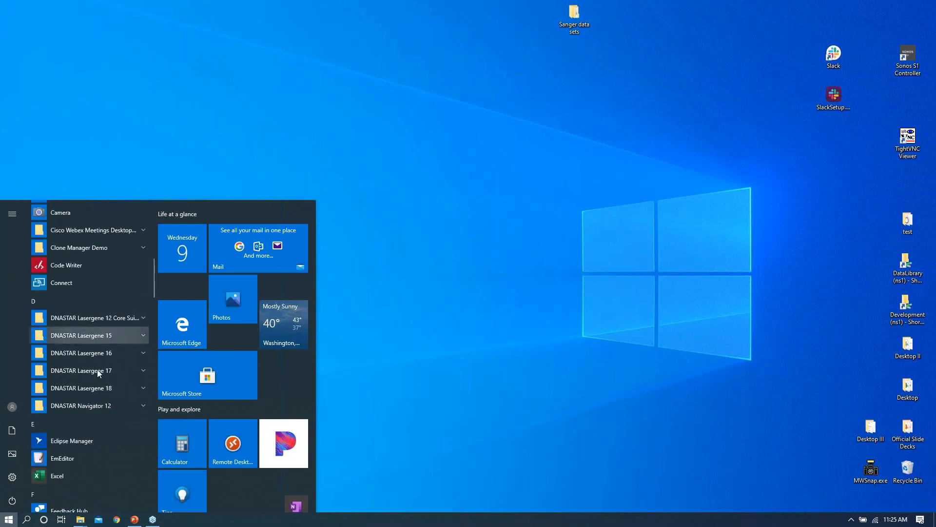
left_click(95, 372)
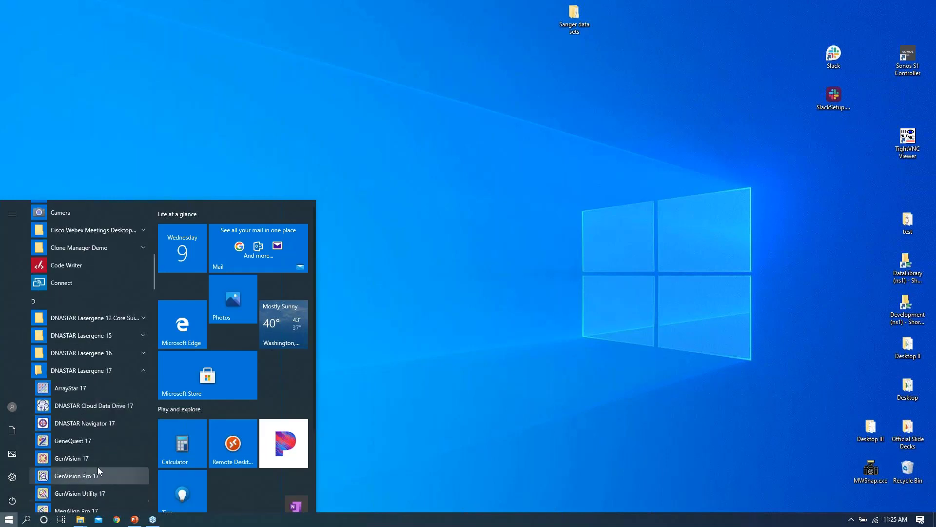
scroll(103, 467, "down", 3)
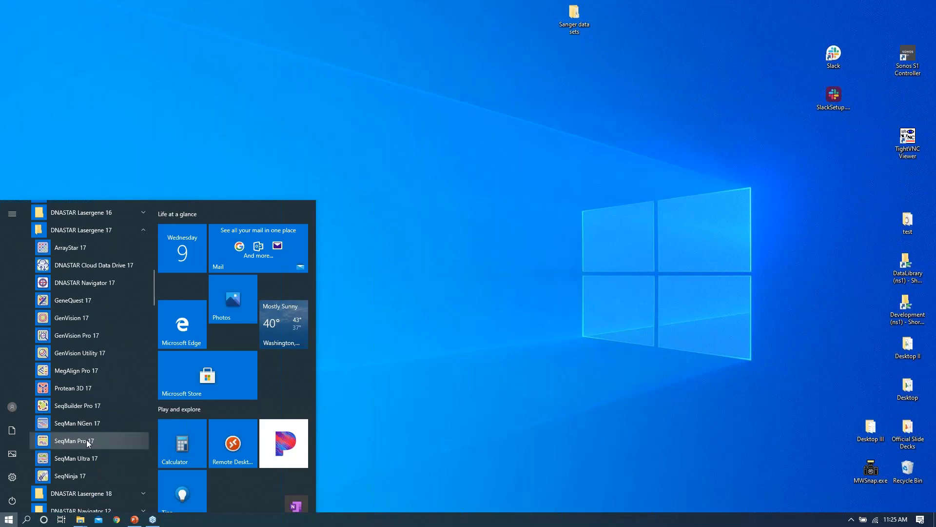
left_click(77, 458)
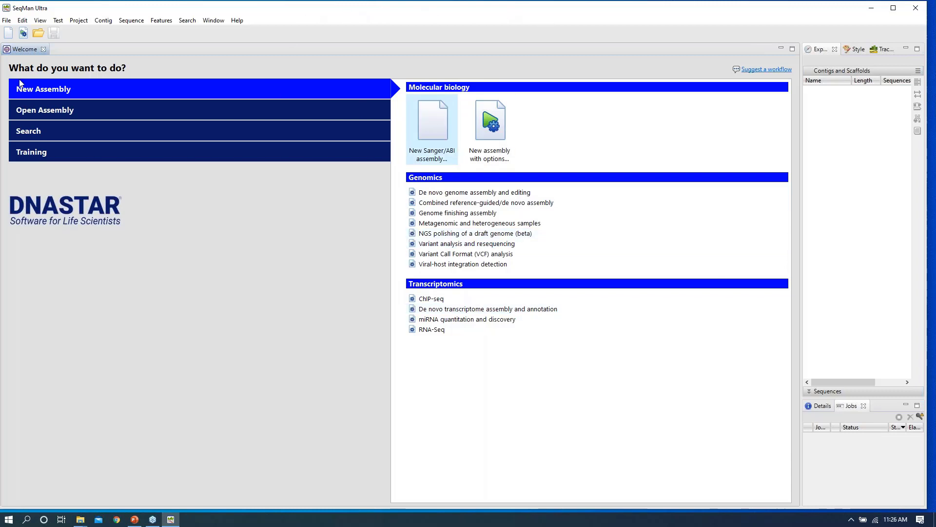
left_click(426, 127)
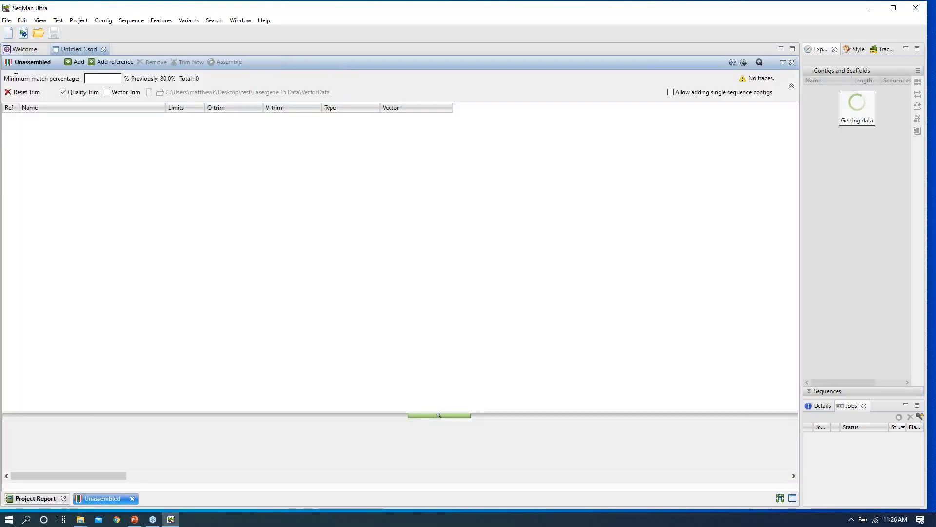
Add Ecoli referenceVARIANT.gbk from the E.coli folder as the reference sequence for the assembly.
left_click(93, 63)
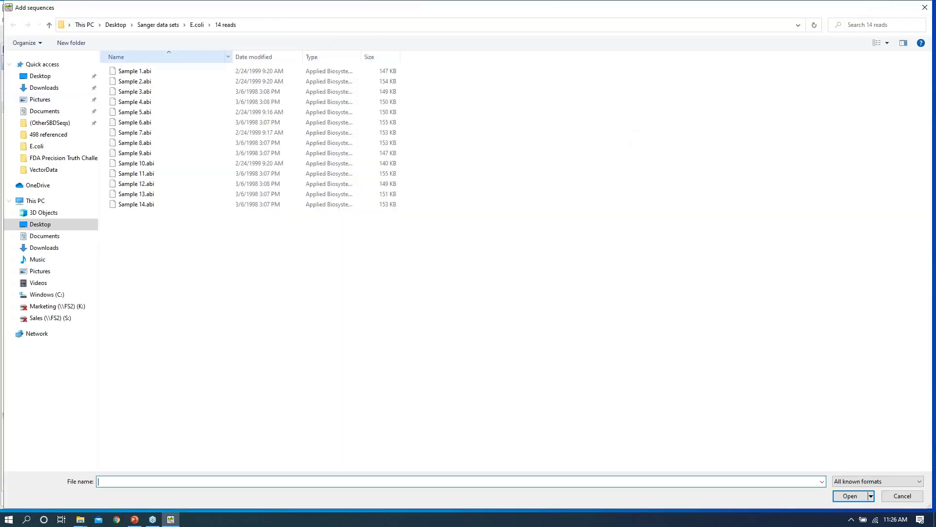
left_click(158, 24)
double_click(130, 81)
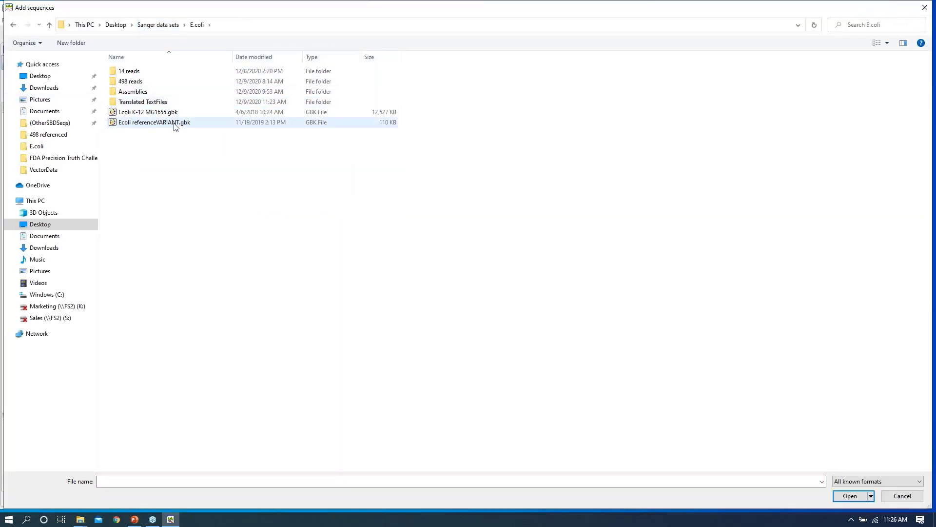
left_click(202, 122)
left_click(853, 496)
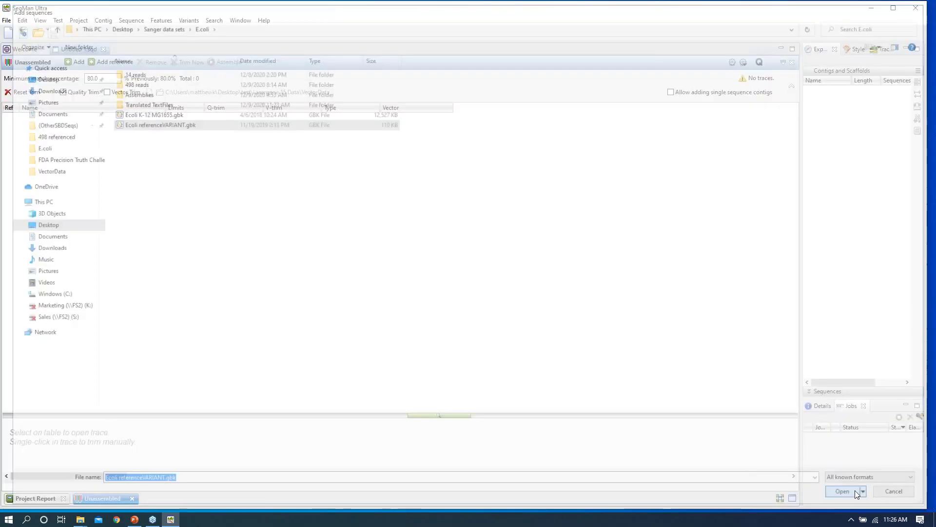
Add the reads Sample 1.abi to Sample 14.abi from the 14 reads folder and assemble them against the reference.
left_click(72, 63)
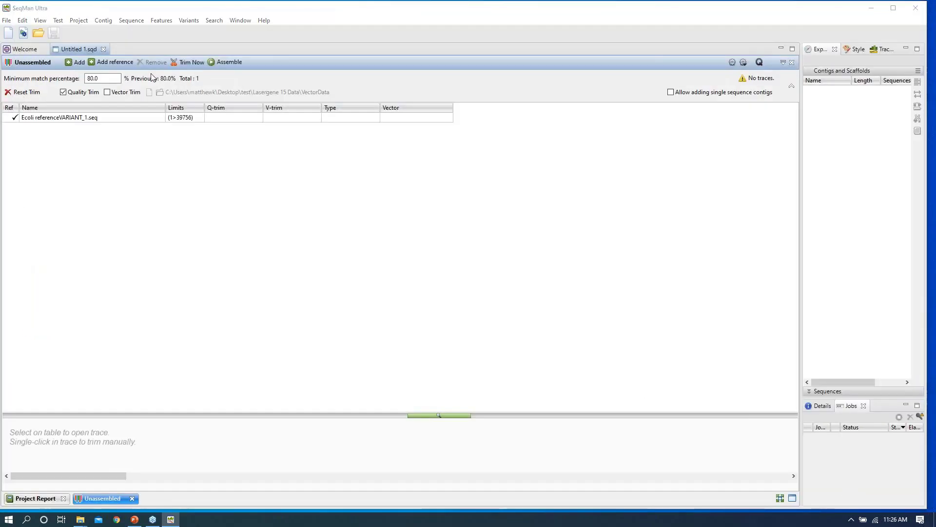
left_click(137, 74)
double_click(137, 74)
left_click(137, 74)
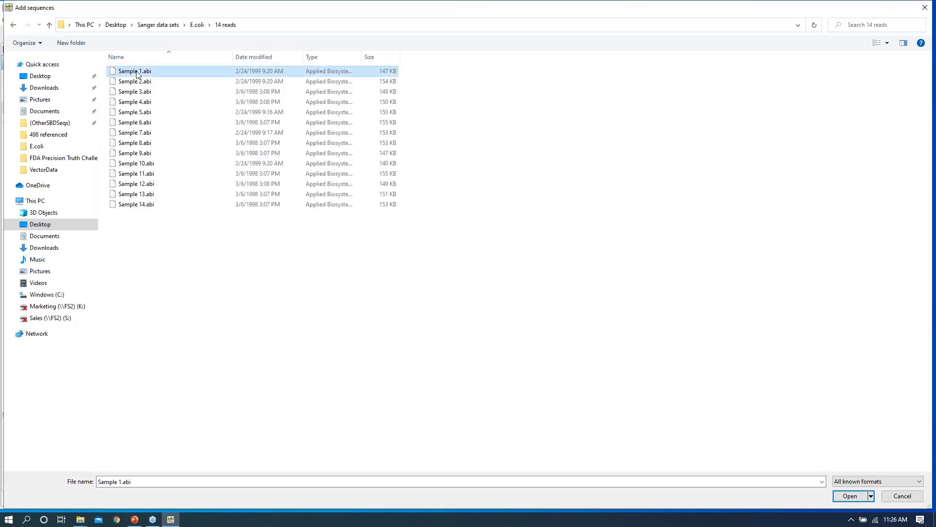
left_click(146, 205, "shift")
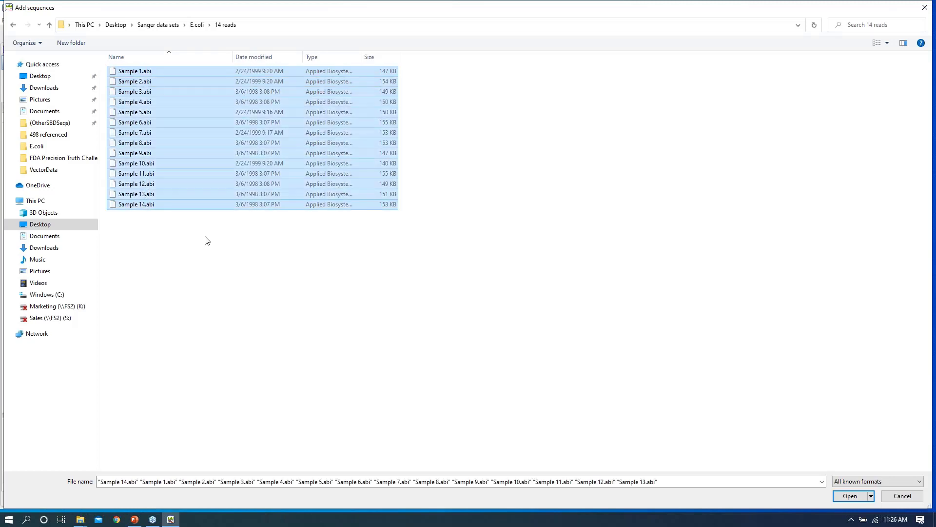
left_click(850, 495)
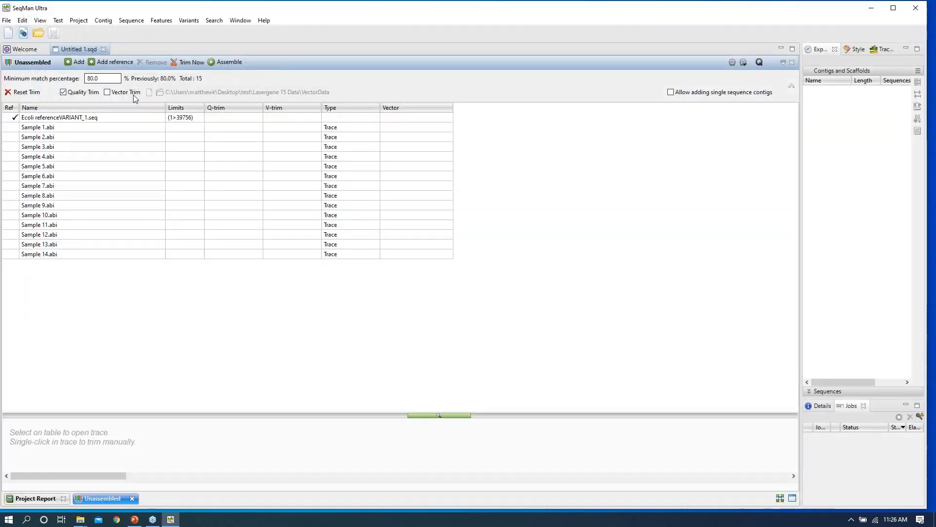
left_click(213, 66)
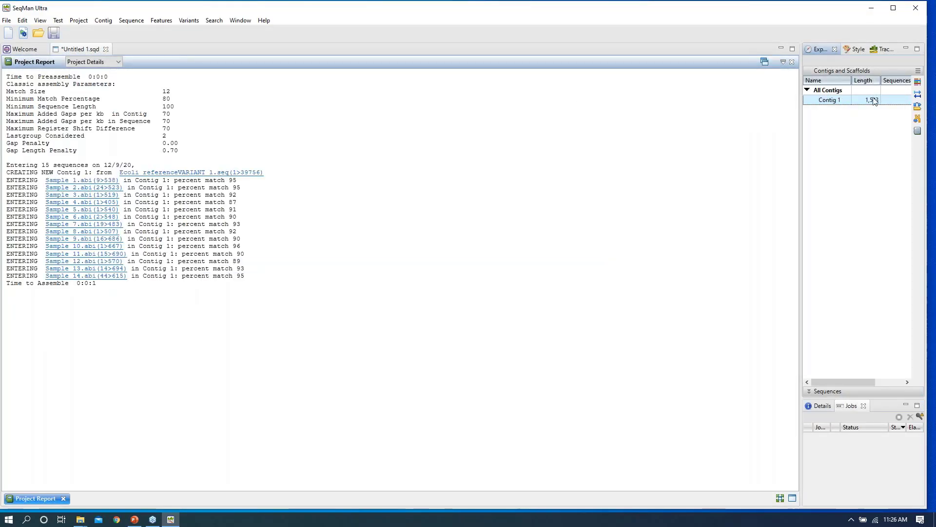
Open the alignment of Contig 1 and show the reference features and the trace of Sample 12.abi.
left_click(917, 82)
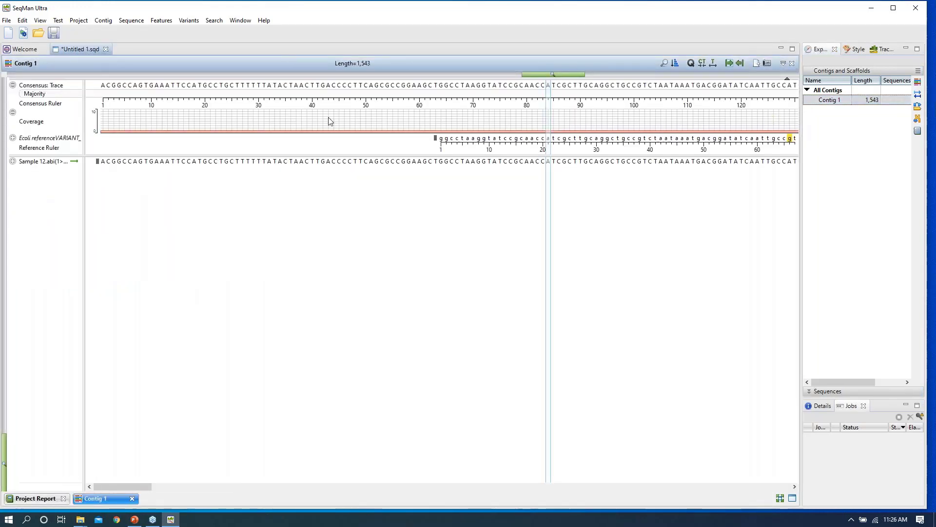
left_click(13, 137)
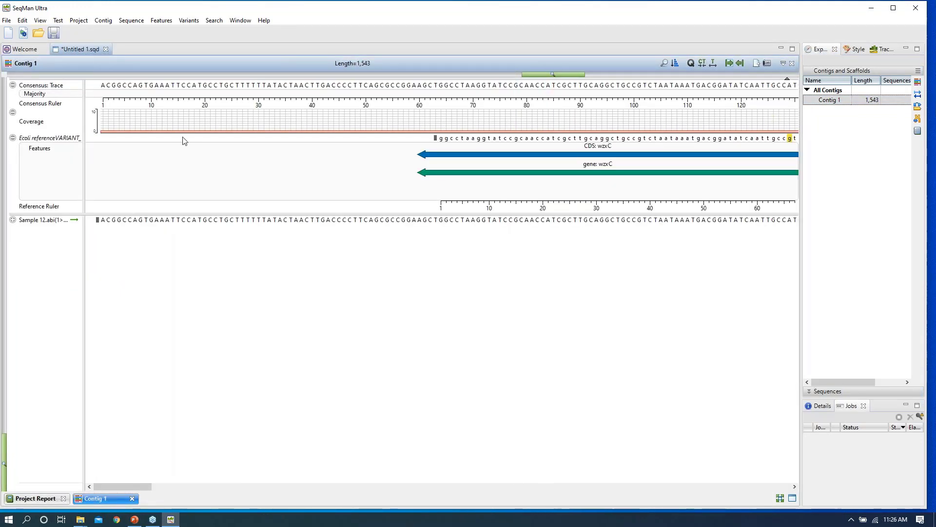
left_click(13, 220)
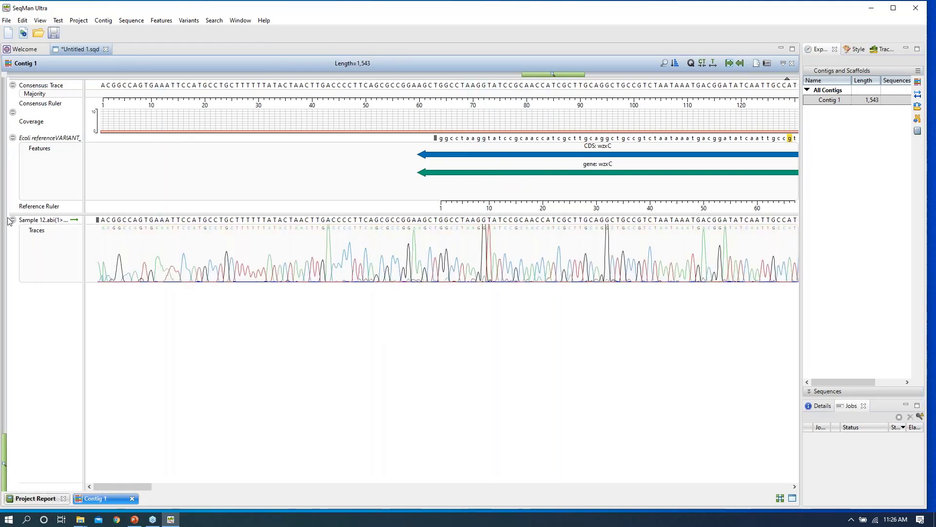
left_click_drag(140, 488, 244, 487)
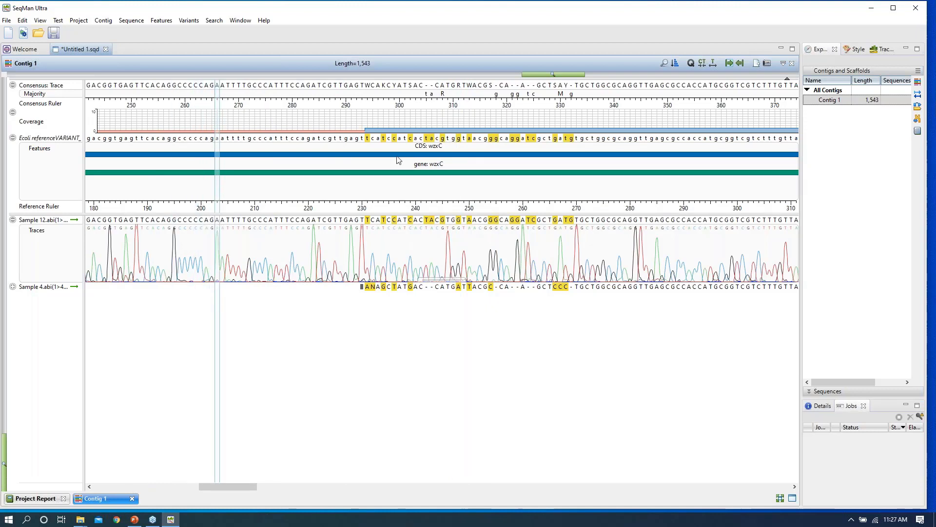
Go to reference position 500 in the Contig 1 alignment and check the read coverage there.
left_click(665, 63)
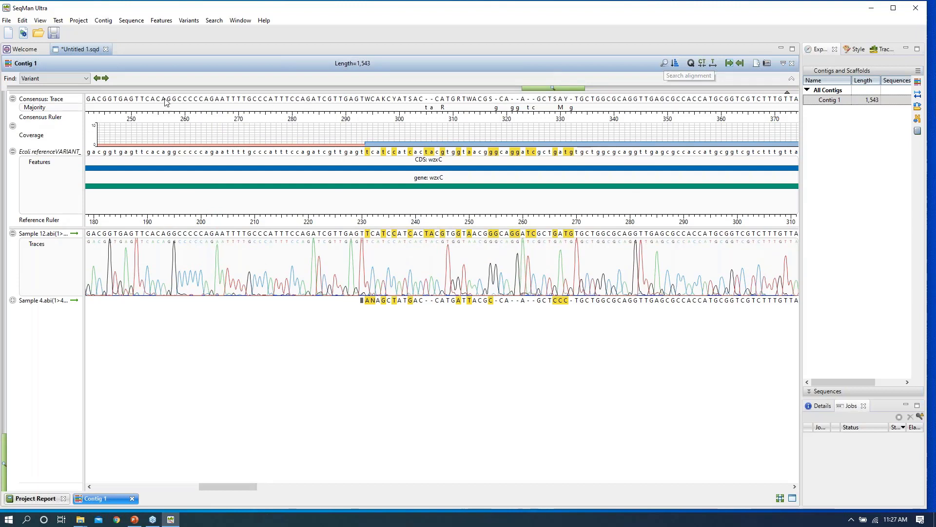
left_click(86, 78)
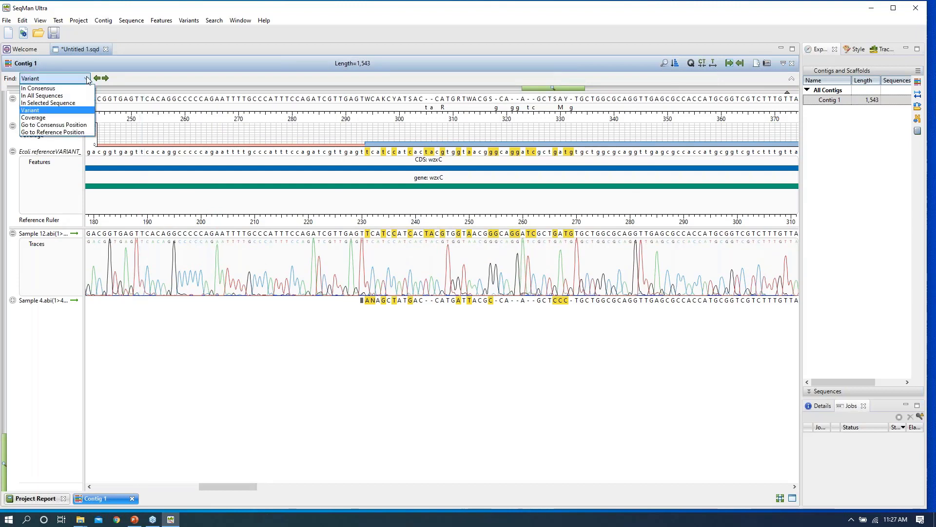
left_click(75, 132)
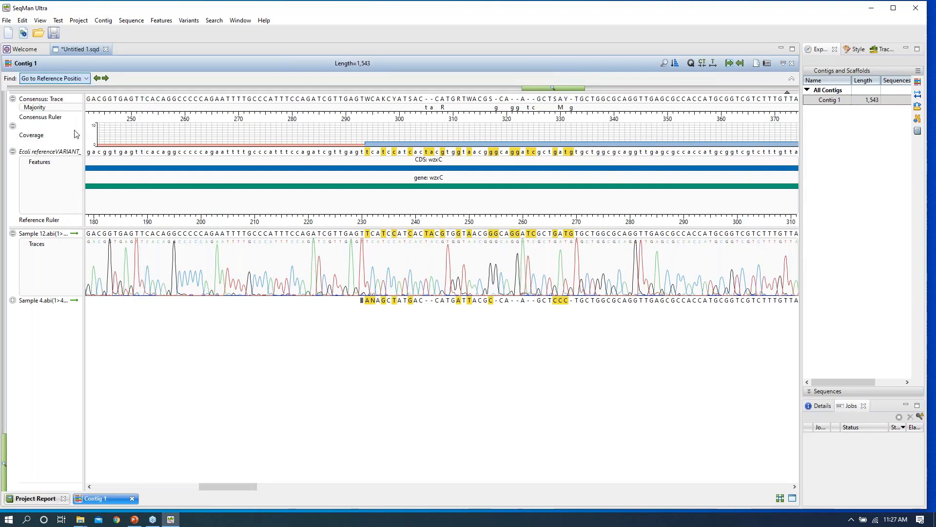
left_click(108, 78)
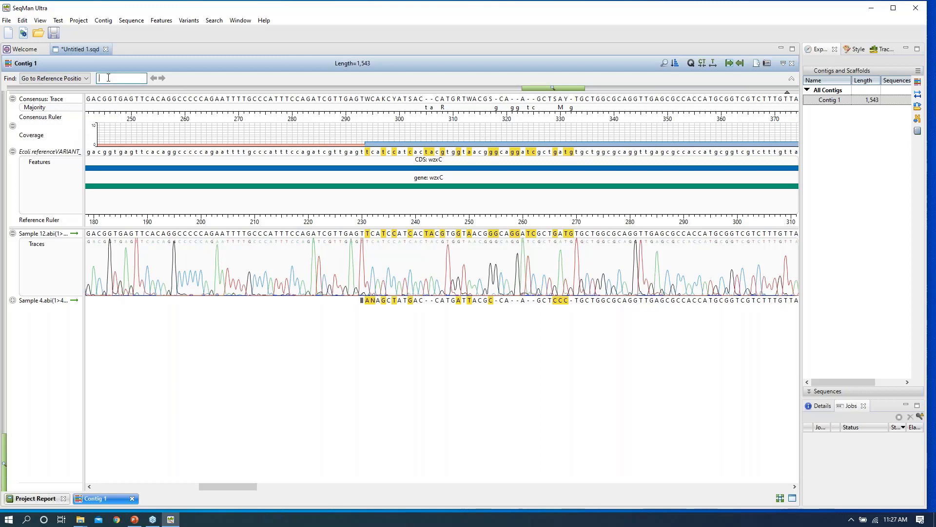
type("500")
left_click(162, 79)
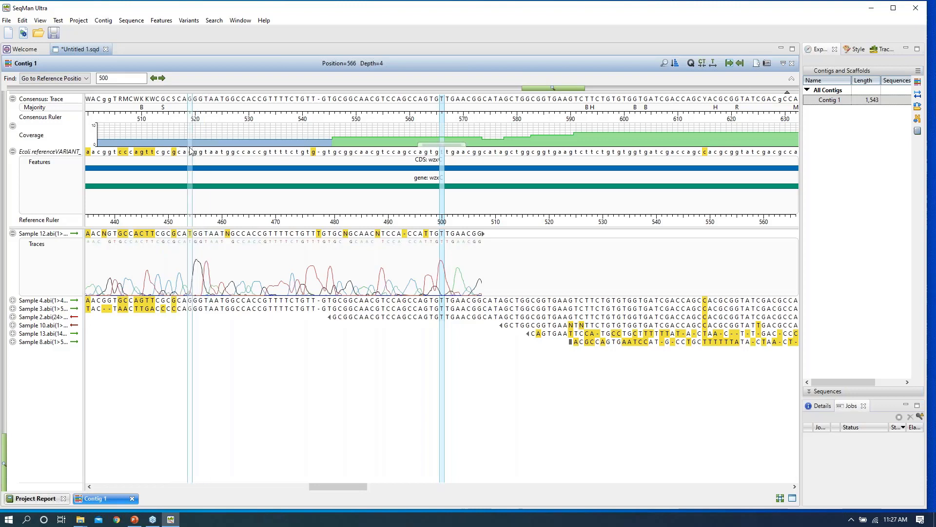
mouse_move(191, 150)
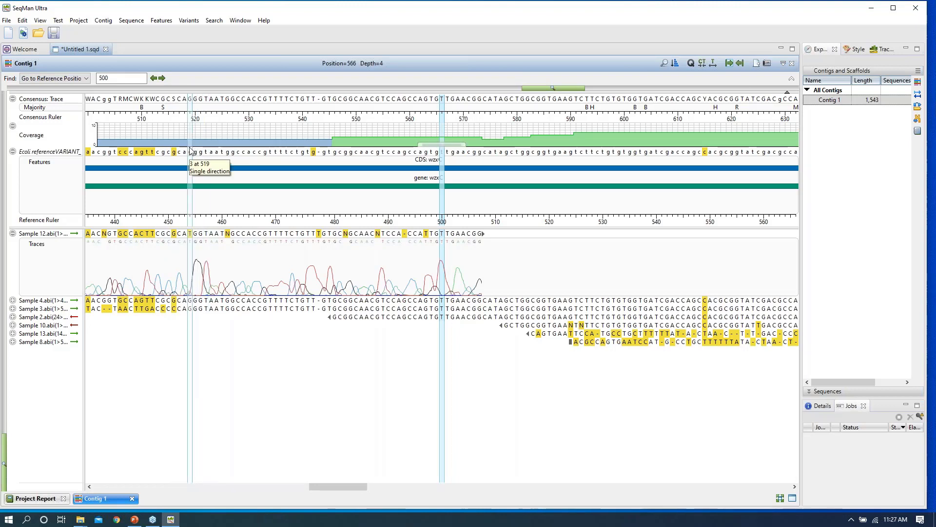
mouse_move(204, 188)
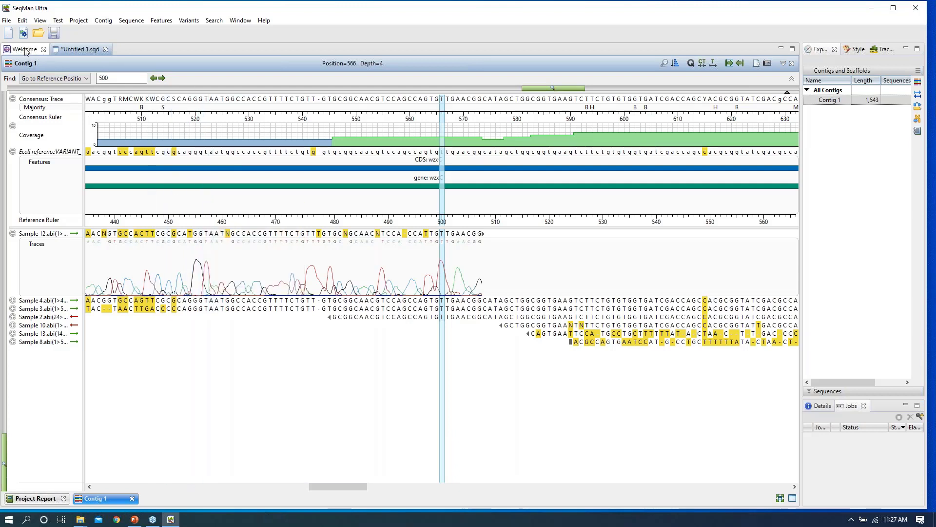
Close the current assembly project and start a new Sanger/ABI assembly.
left_click(106, 50)
left_click(512, 266)
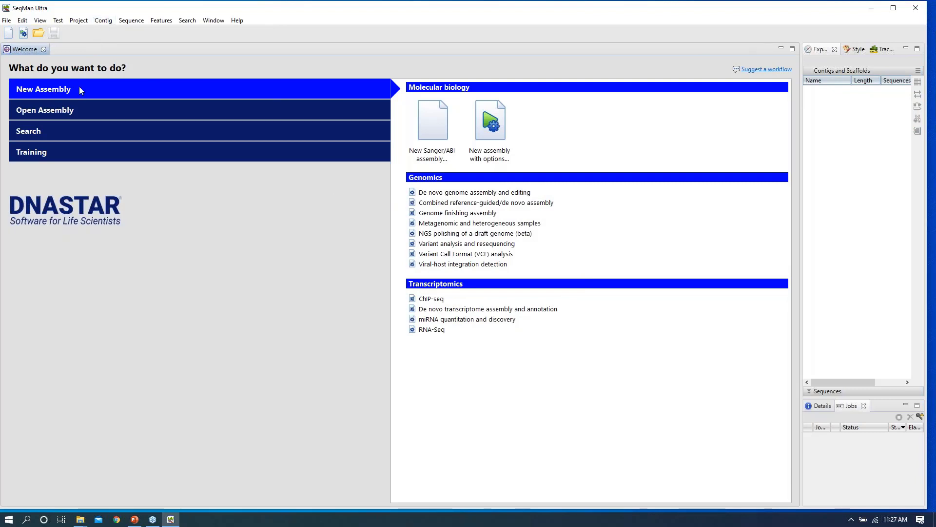
left_click(433, 125)
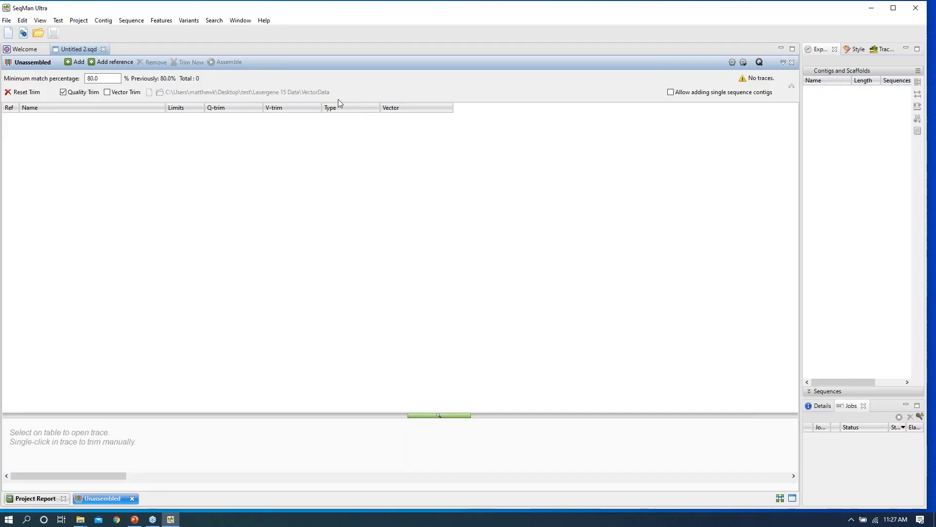
Add Ecoli K-12 MG1655.gbk as the reference sequence and let the assembly be sent to SeqMan NGen.
left_click(94, 62)
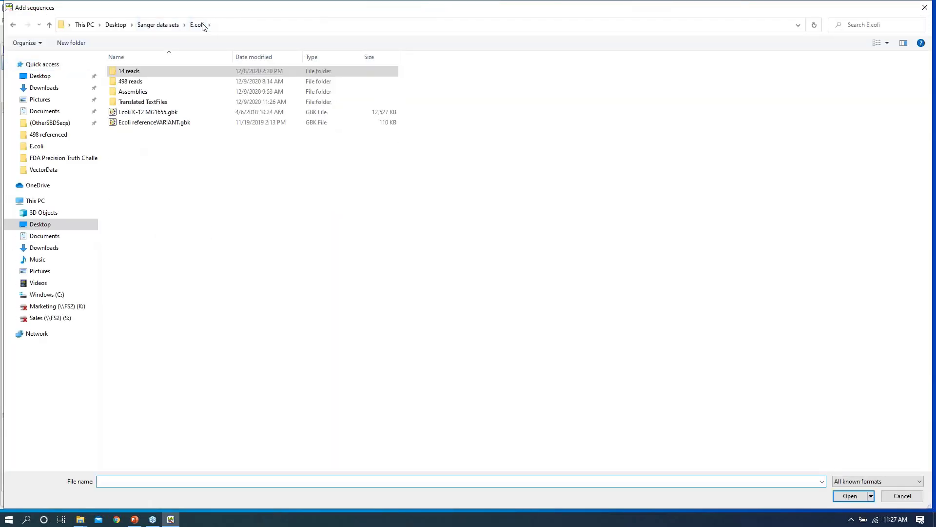
left_click(164, 113)
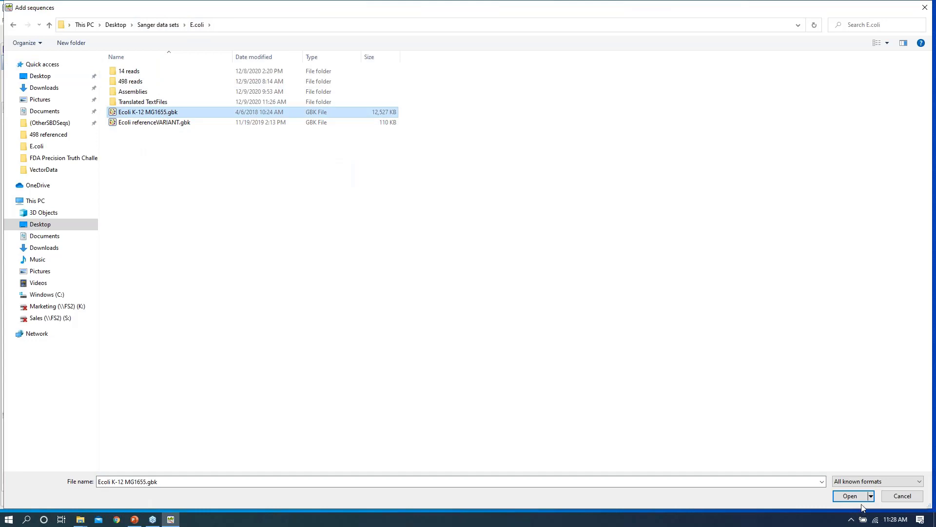
left_click(848, 494)
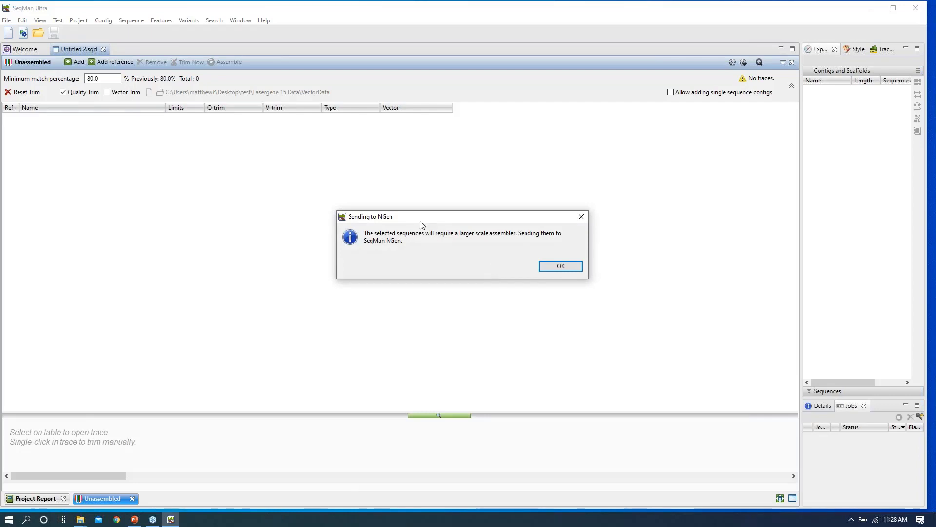
left_click(563, 267)
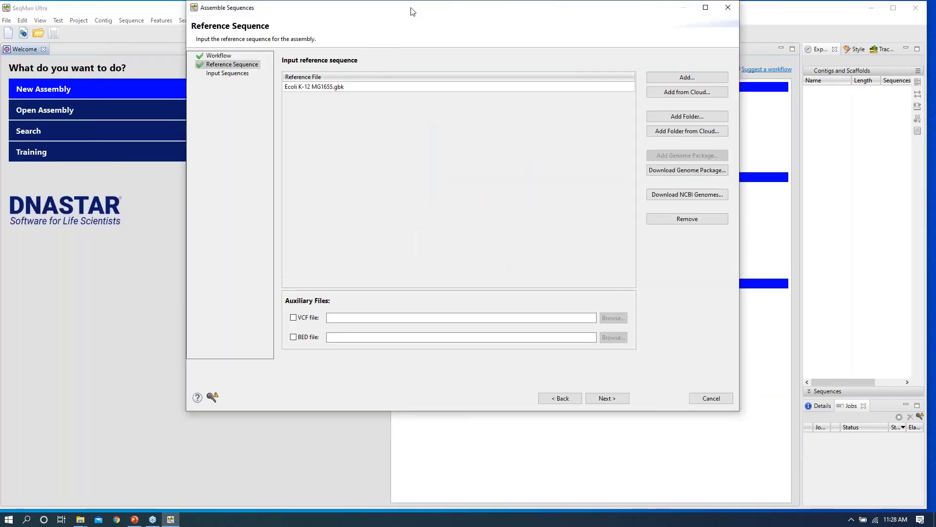
Set the experiment setup to Single sample, add all the .abi files in the data folder as Sanger input, and cancel the assembly wizard.
left_click_drag(410, 11, 343, 72)
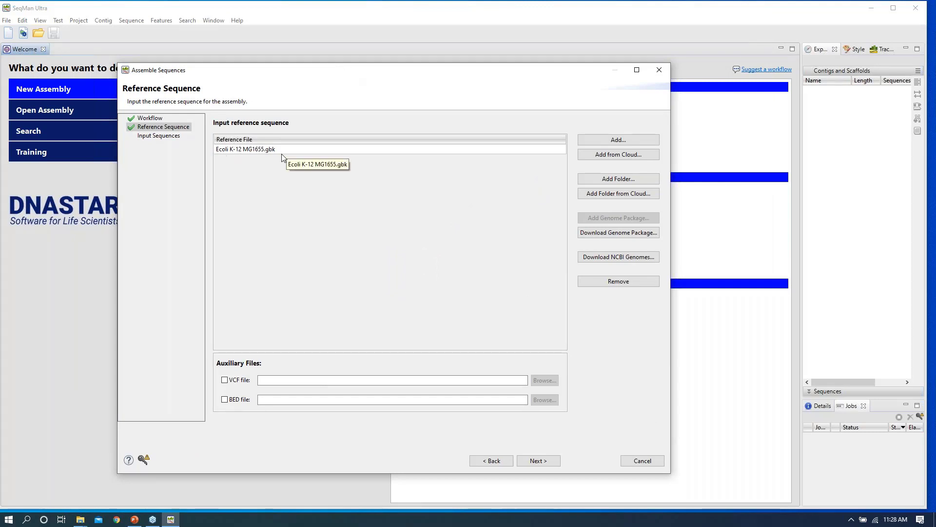
left_click(538, 460)
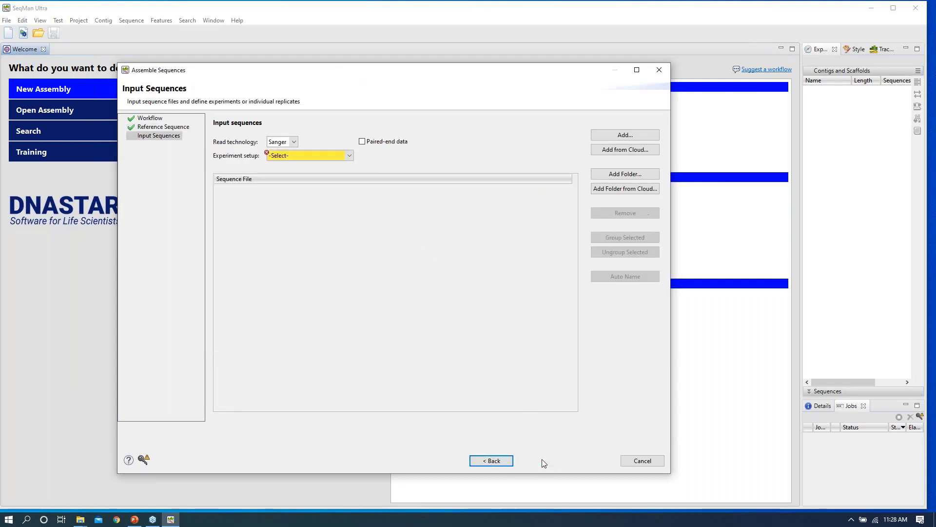
left_click(348, 155)
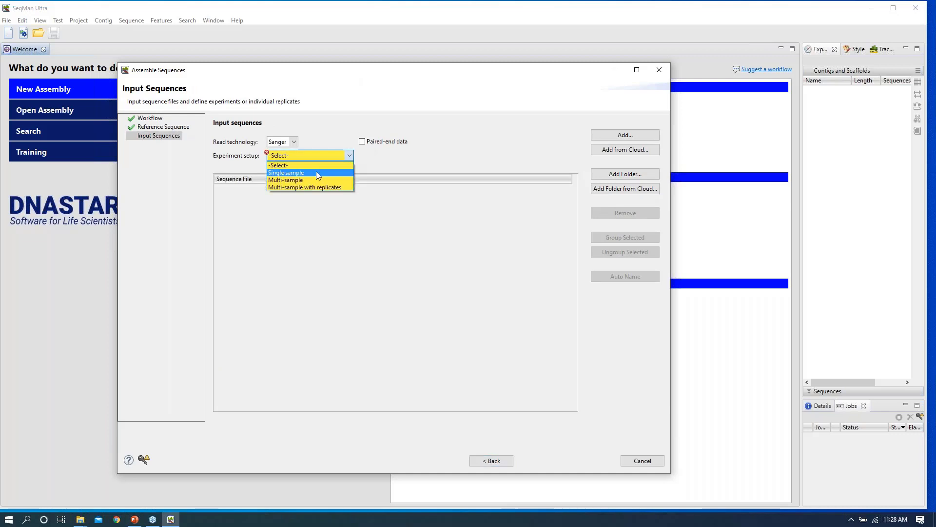
left_click(316, 173)
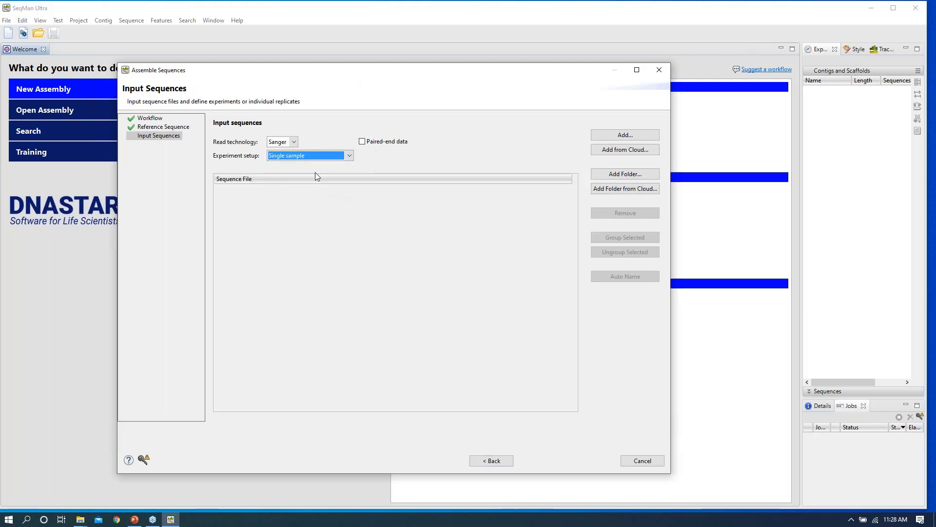
left_click(641, 136)
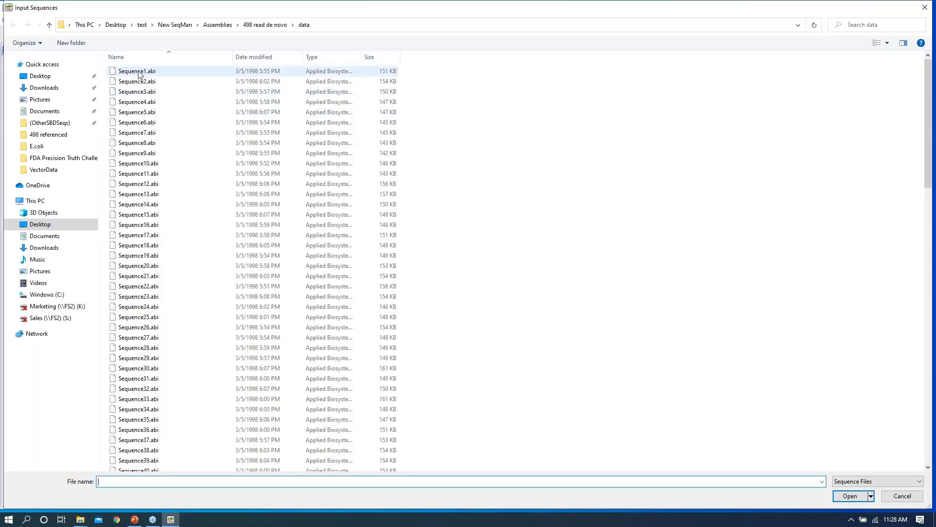
left_click(140, 72)
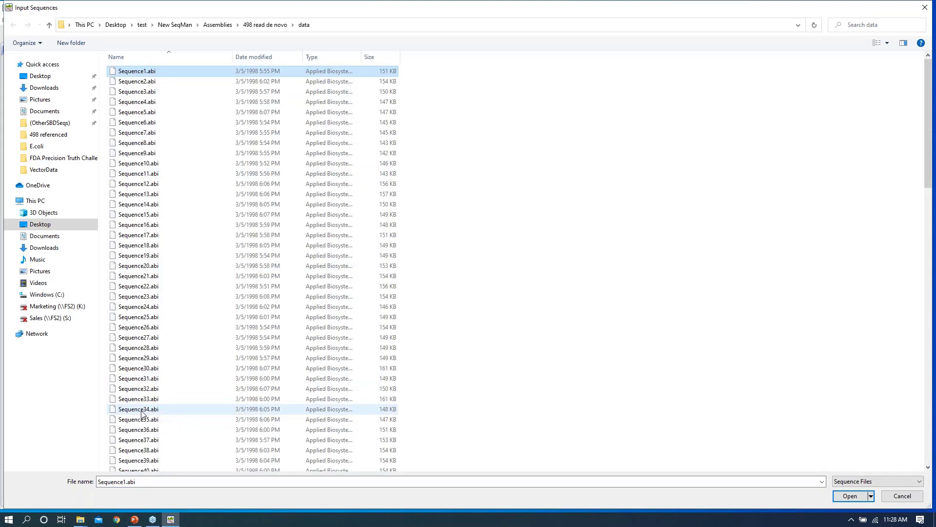
key("ctrl+a")
left_click(850, 495)
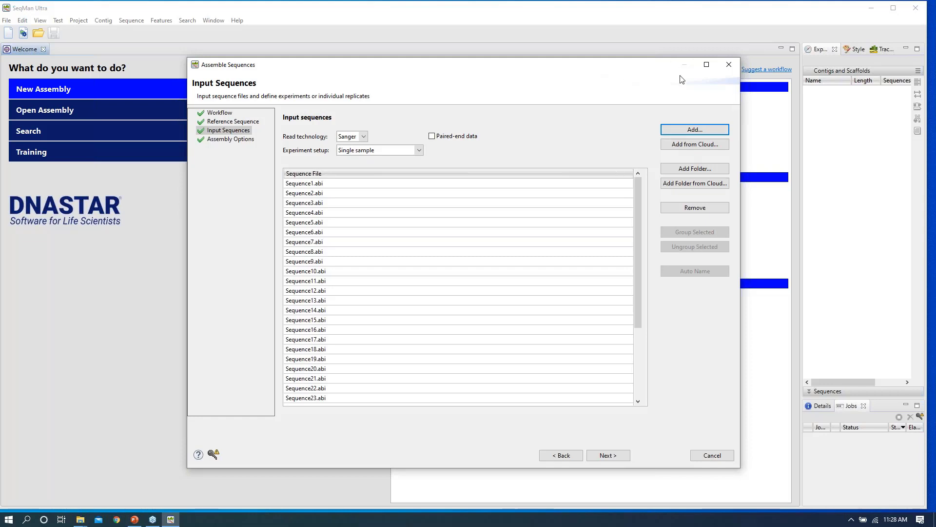
left_click(712, 456)
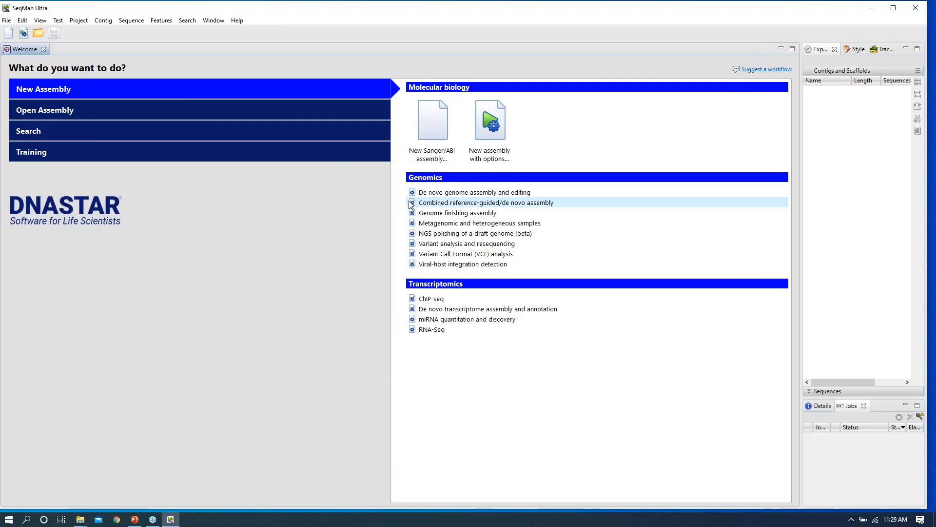
Start another new Sanger/ABI assembly from the Molecular biology workflows.
mouse_move(410, 205)
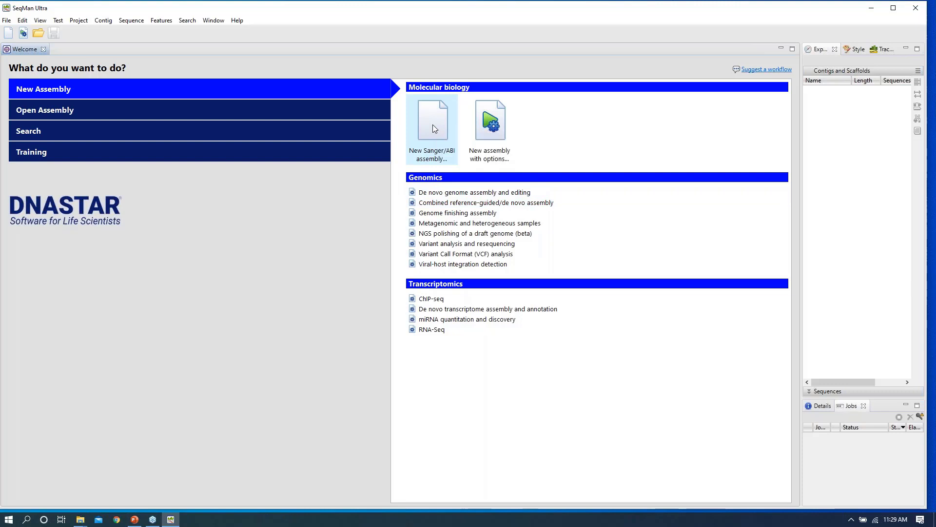
left_click(432, 125)
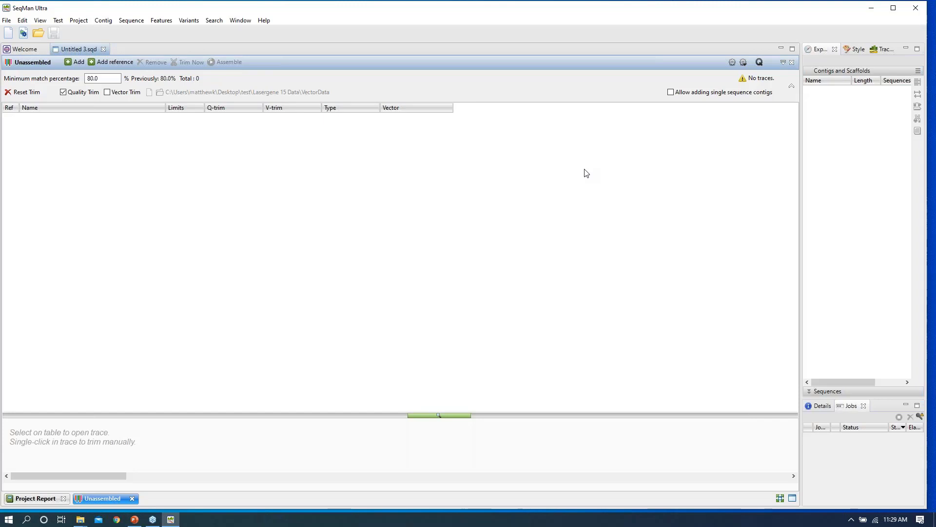
Add the reads A01.ab1 through D12.ab1 from the data folder in Antibody seqs to the assembly.
left_click(70, 64)
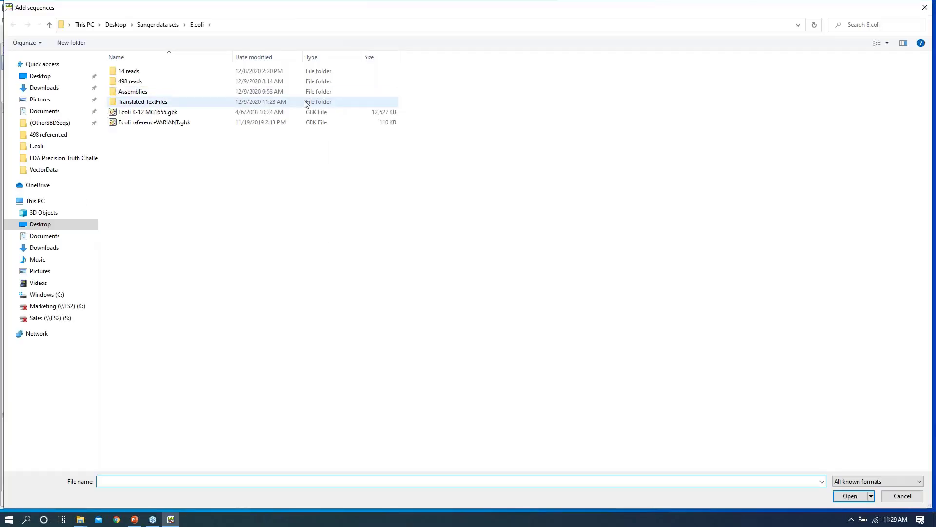
left_click(158, 25)
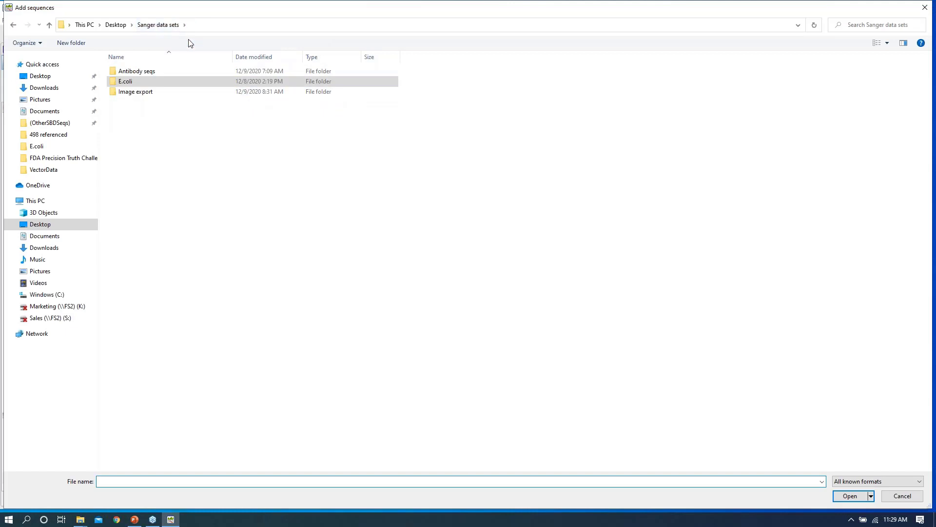
left_click(148, 73)
double_click(149, 73)
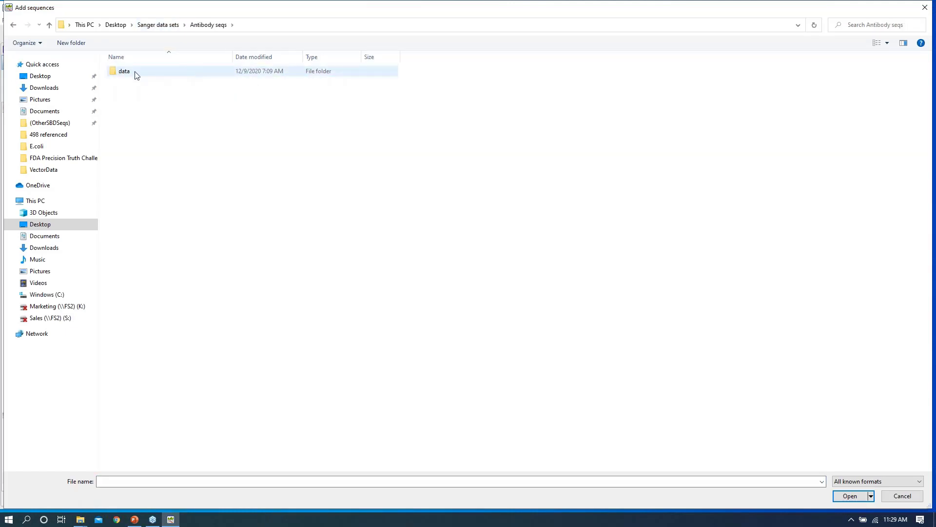
double_click(133, 72)
left_click(135, 73)
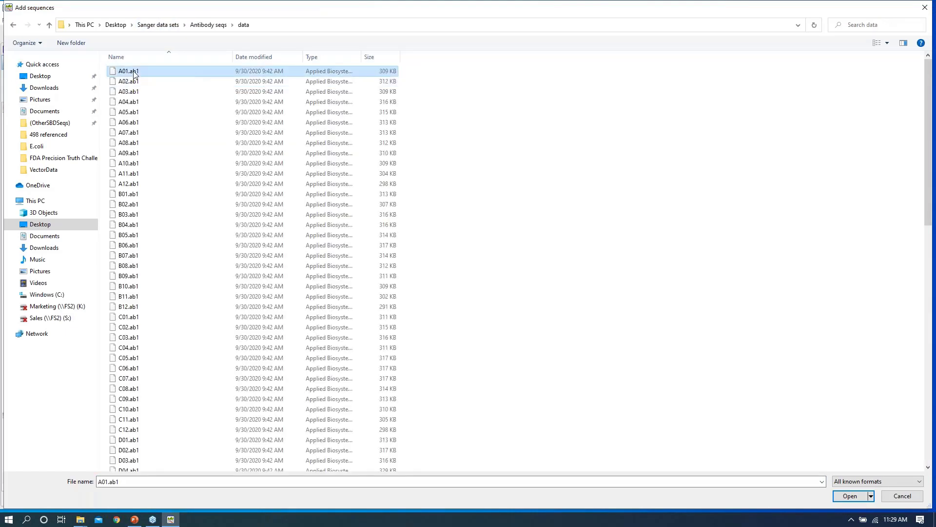
left_click_drag(930, 81, 930, 170)
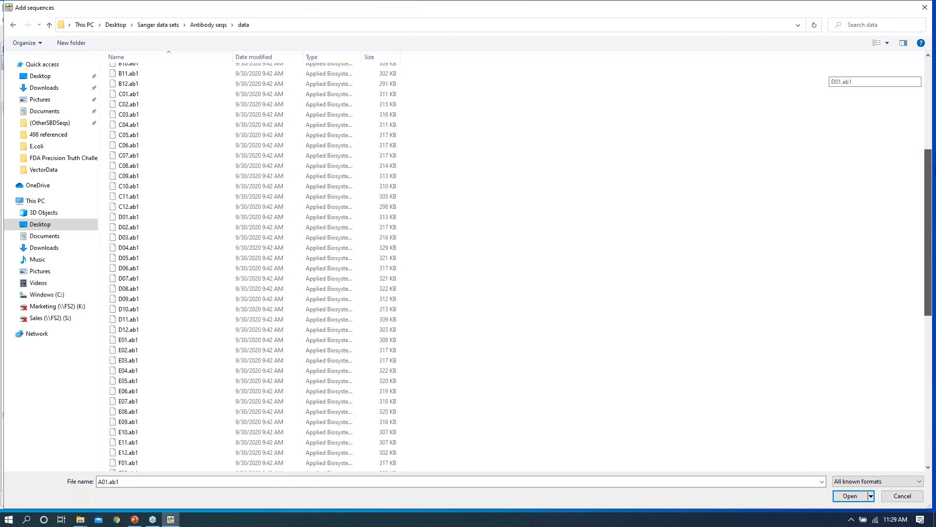
left_click(124, 332, "shift")
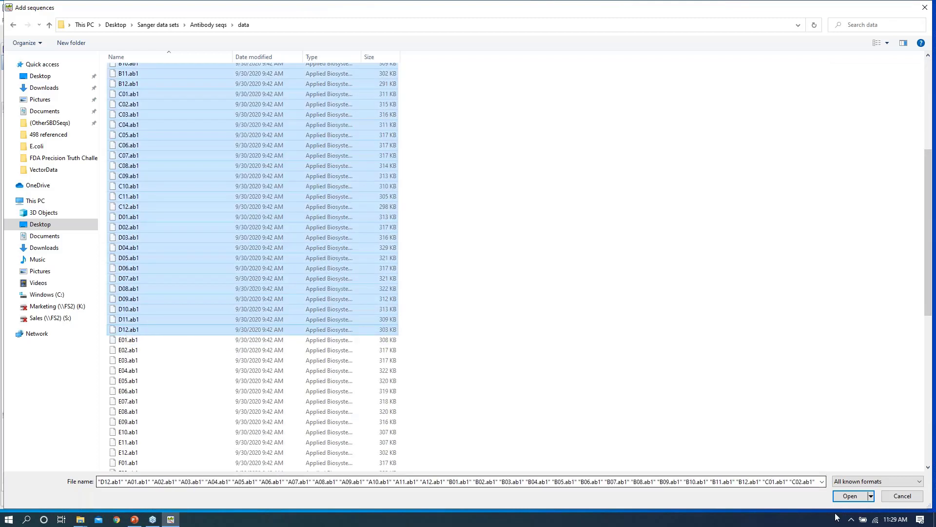
left_click(846, 497)
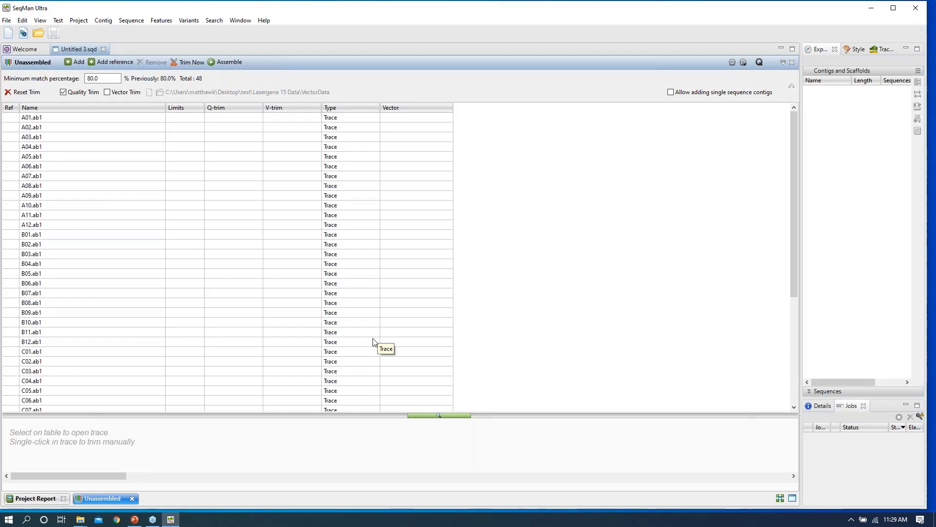
Set the minimum match percentage to 97, allow adding single sequence contigs, and assemble the reads.
double_click(103, 78)
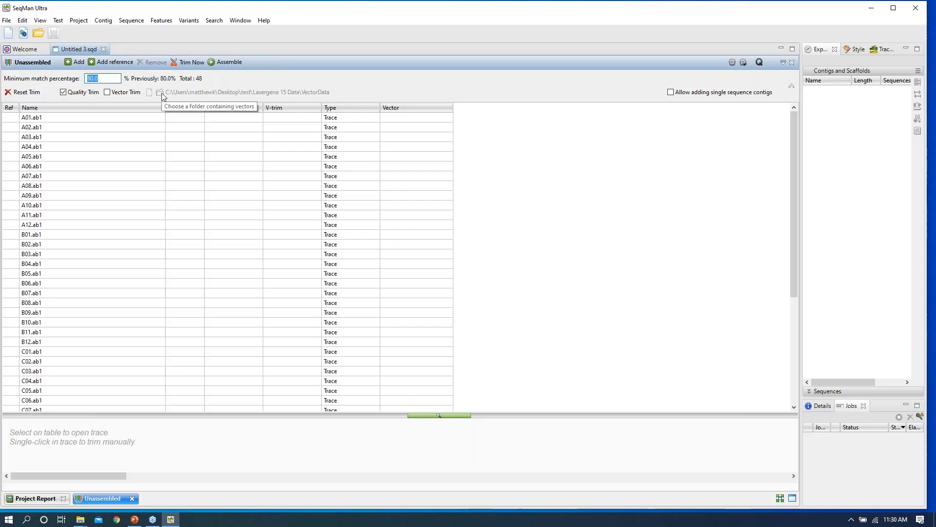
type("97")
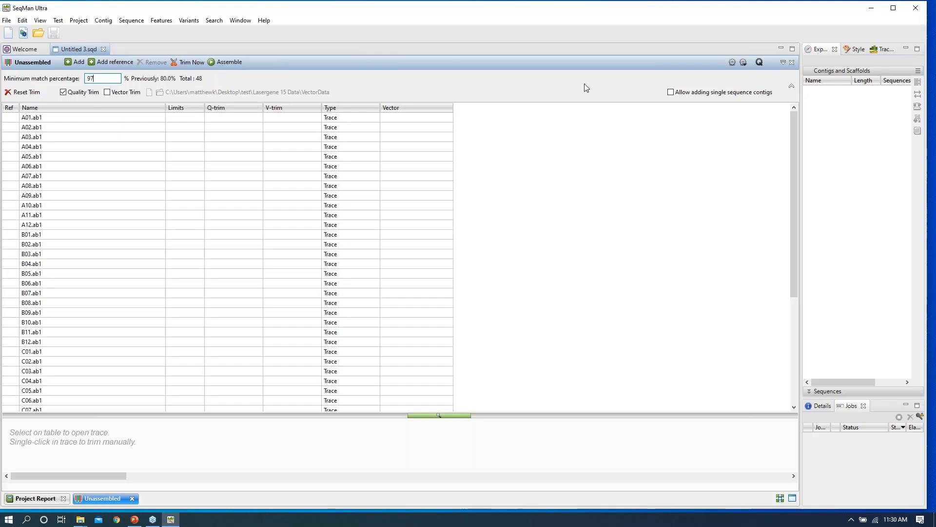
left_click(671, 93)
left_click(213, 67)
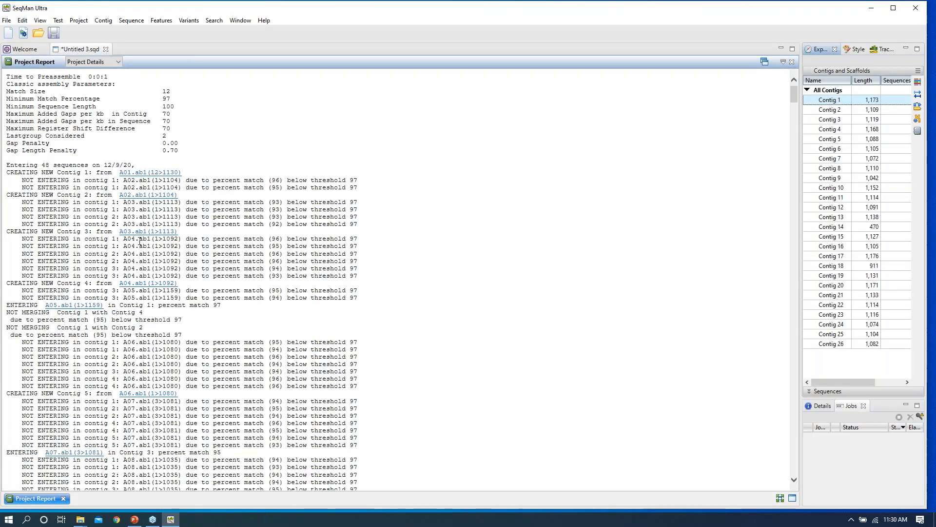
Review the project report's assembly log and sort the fully displayed contig list by number of sequences in descending order.
scroll(175, 215, "down", 10)
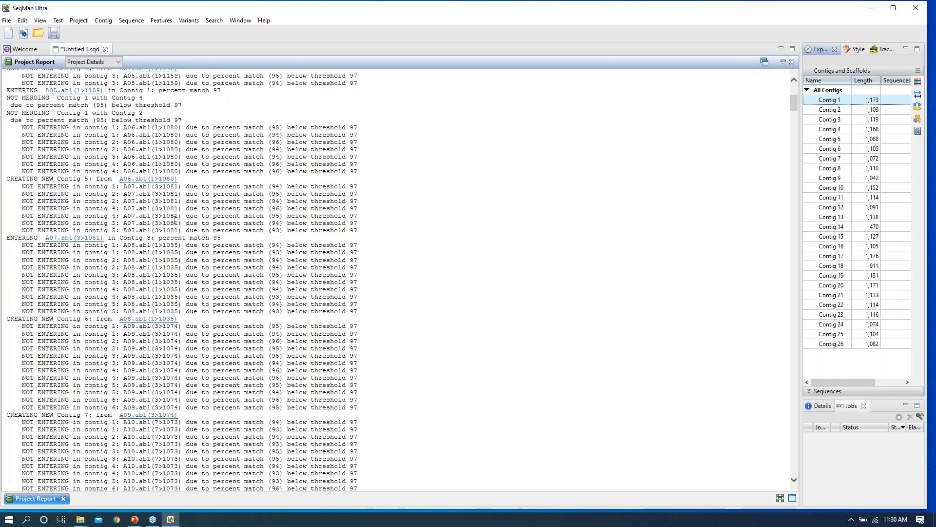
scroll(765, 148, "down", 18)
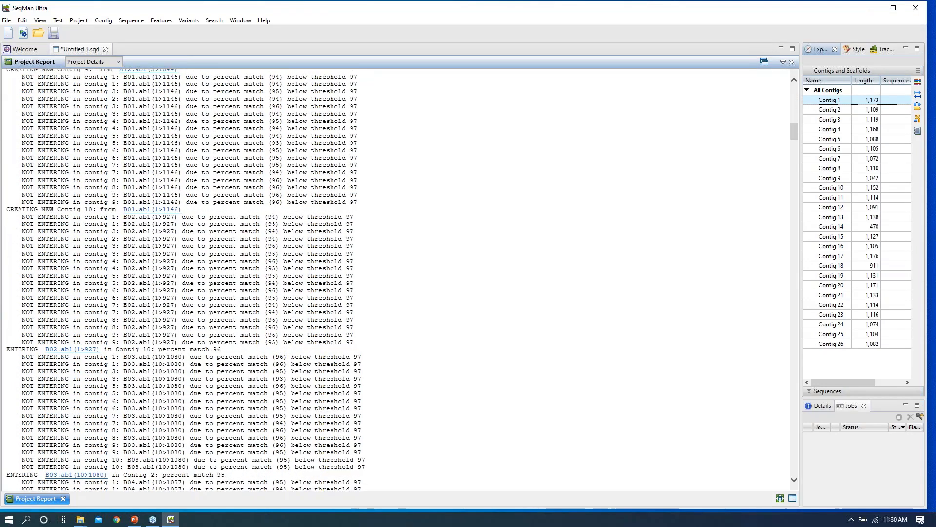
left_click_drag(798, 138, 794, 87)
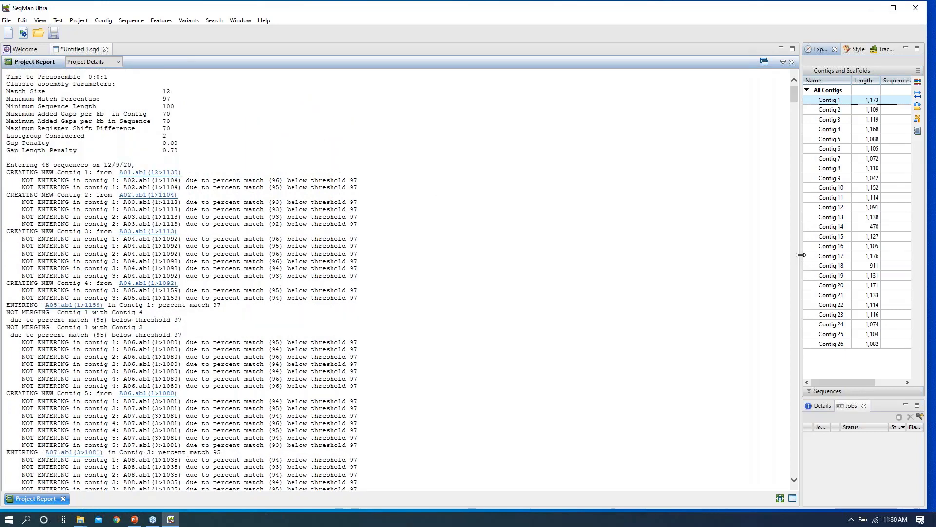
left_click_drag(801, 258, 668, 258)
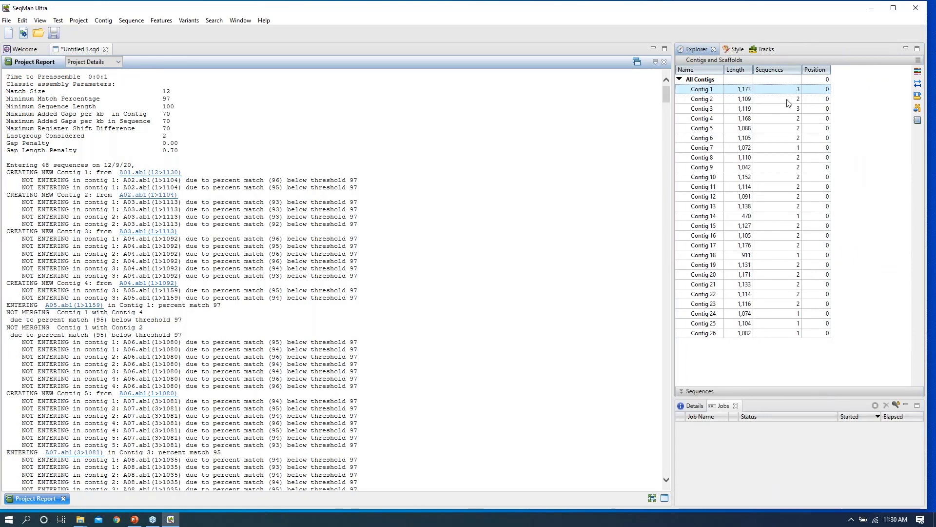
left_click(792, 74)
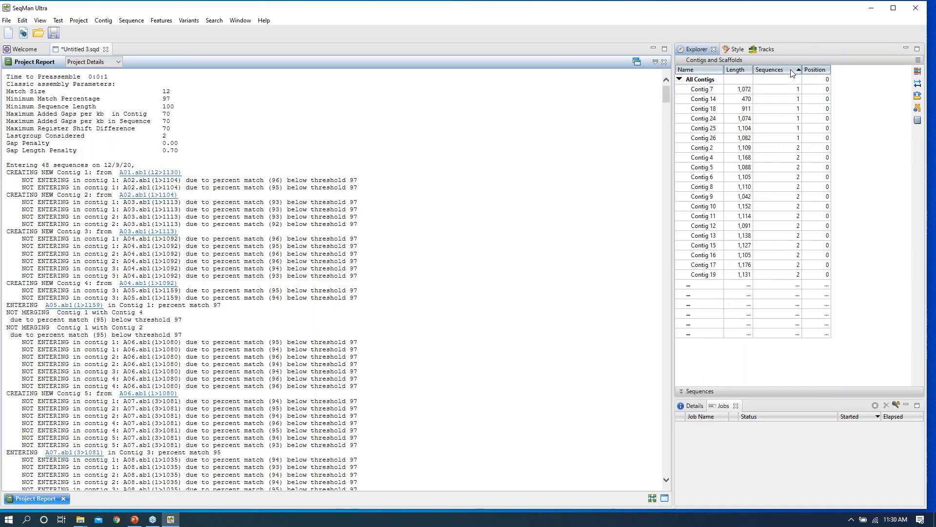
left_click(792, 73)
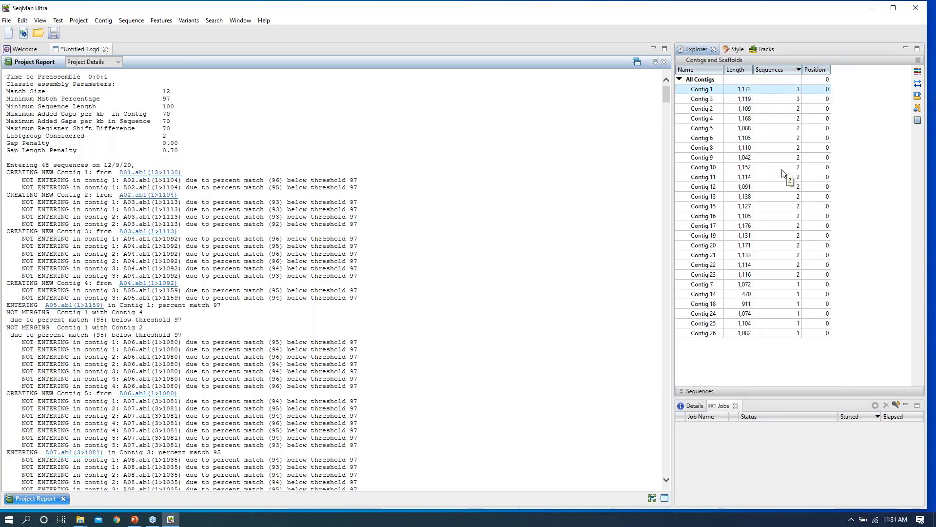
Open the alignment of Contig 1 and set its alignment coloring to Show only differences from consensus.
left_click(917, 72)
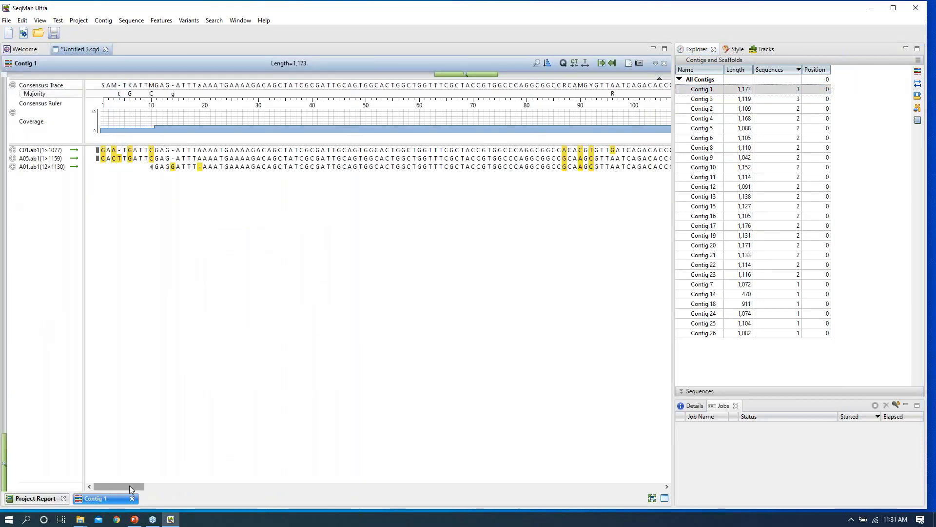
left_click_drag(130, 485, 184, 491)
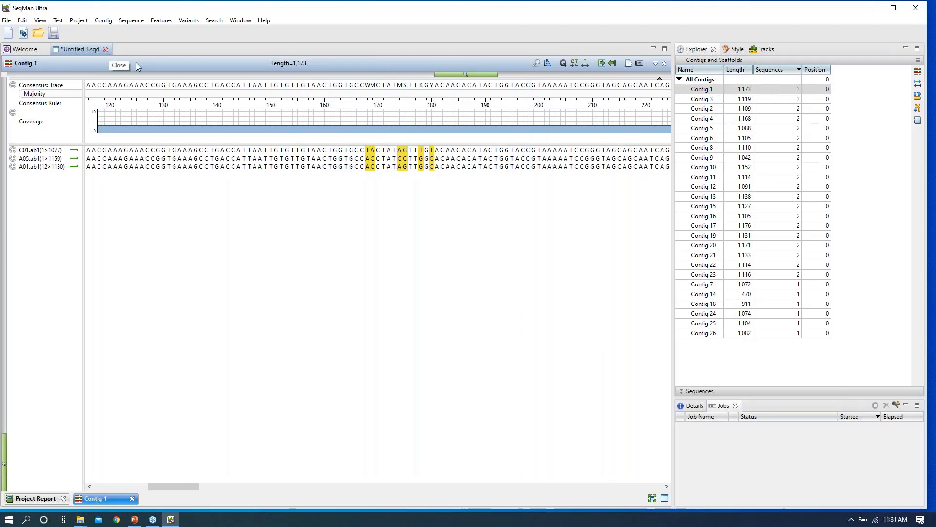
left_click(736, 51)
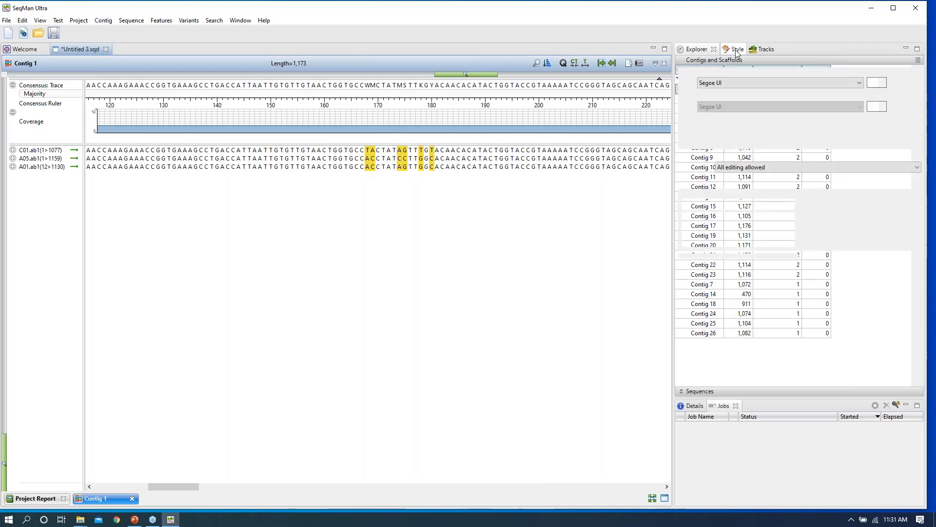
left_click(729, 81)
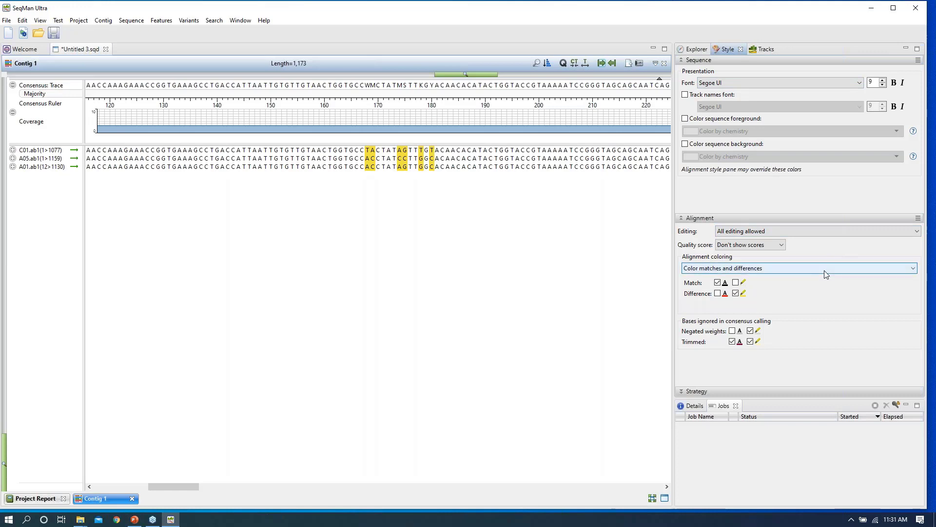
left_click(913, 132)
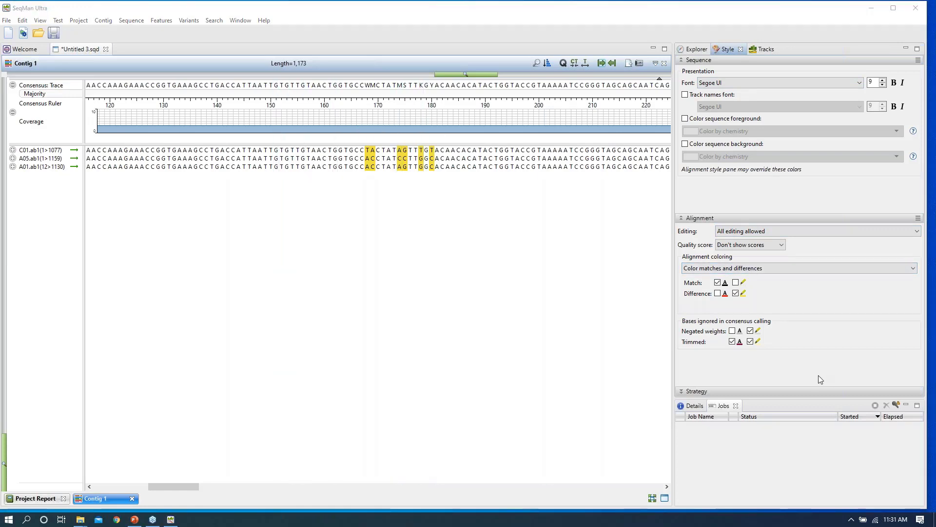
left_click(915, 269)
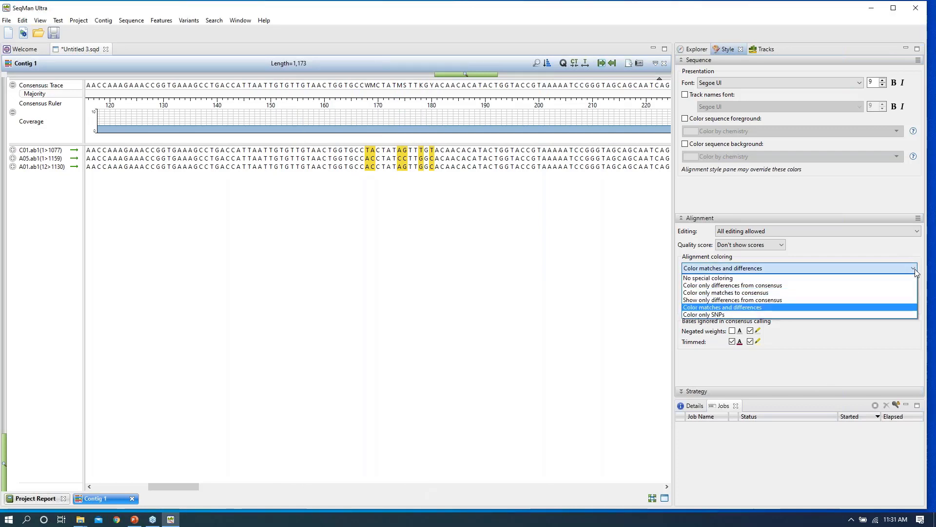
left_click(775, 300)
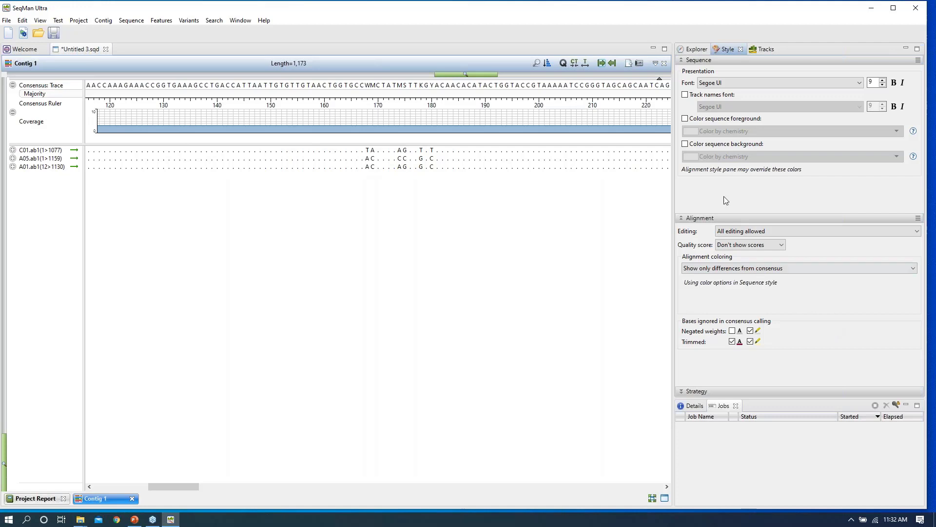
Turn on sequence background coloring, try the Taylor scheme, and set the scheme to Zappo.
left_click(686, 144)
left_click(895, 156)
left_click(715, 181)
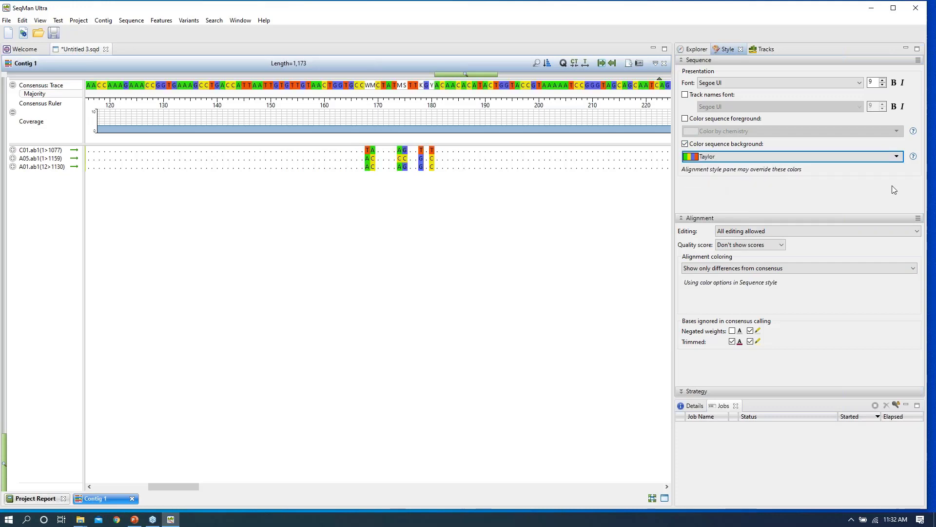
left_click(869, 155)
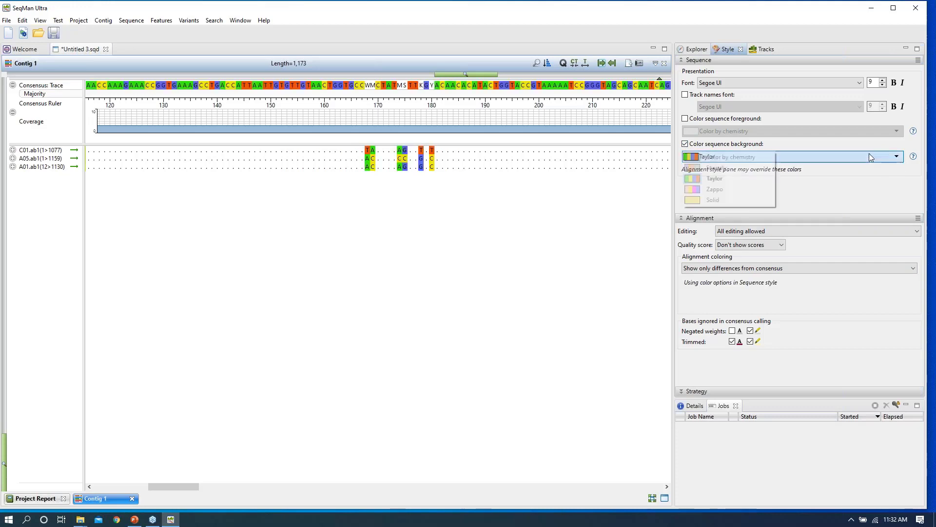
left_click(734, 189)
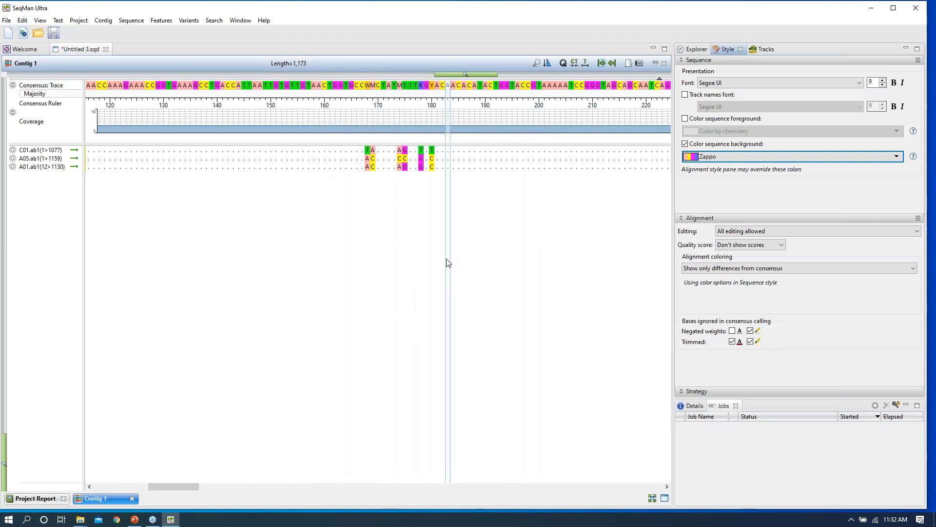
Export the alignment image as the PowerPoint file Antibody97.pptx in the Image export folder, covering residues 116 to 224 with dividing lines.
left_click(641, 64)
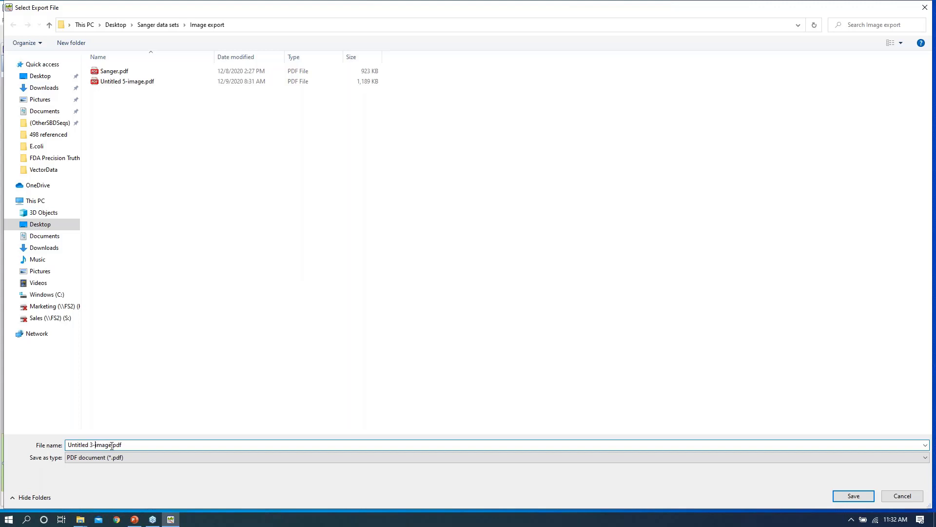
left_click_drag(111, 445, 68, 440)
type("Antibody97")
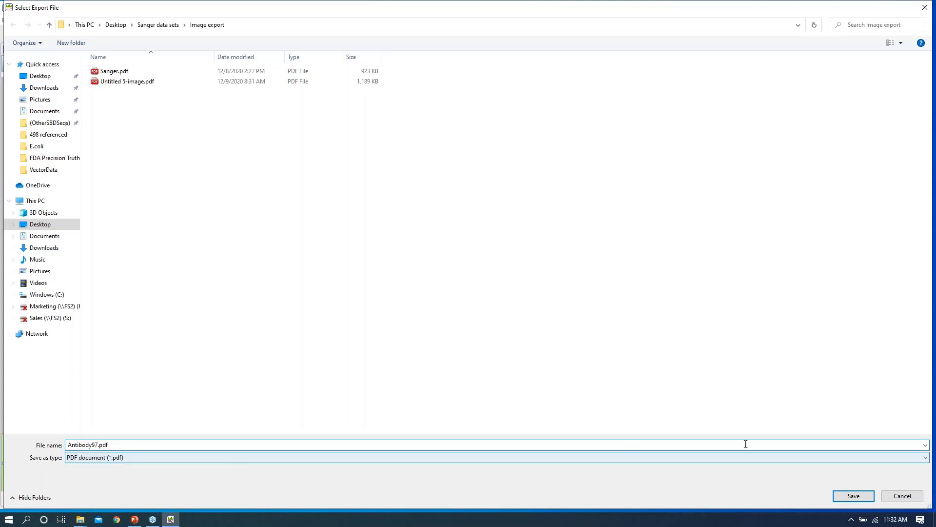
left_click(925, 458)
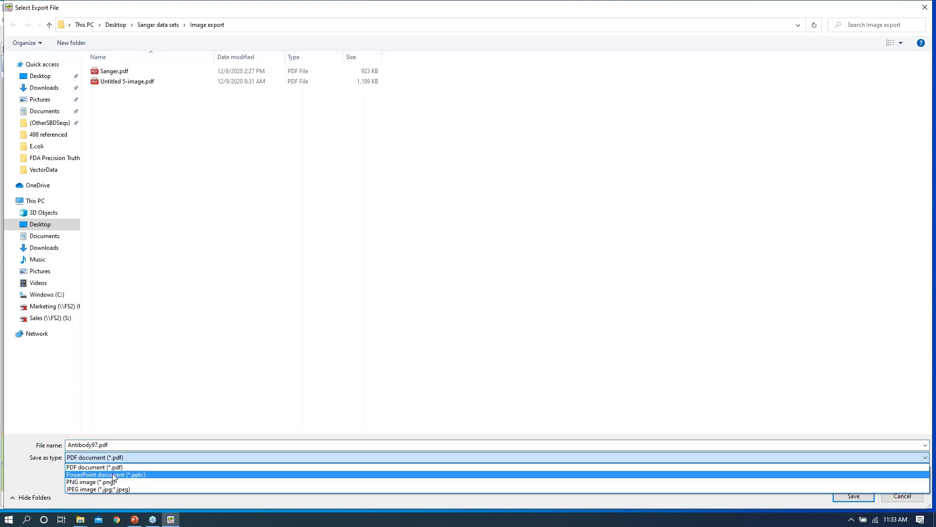
left_click(138, 466)
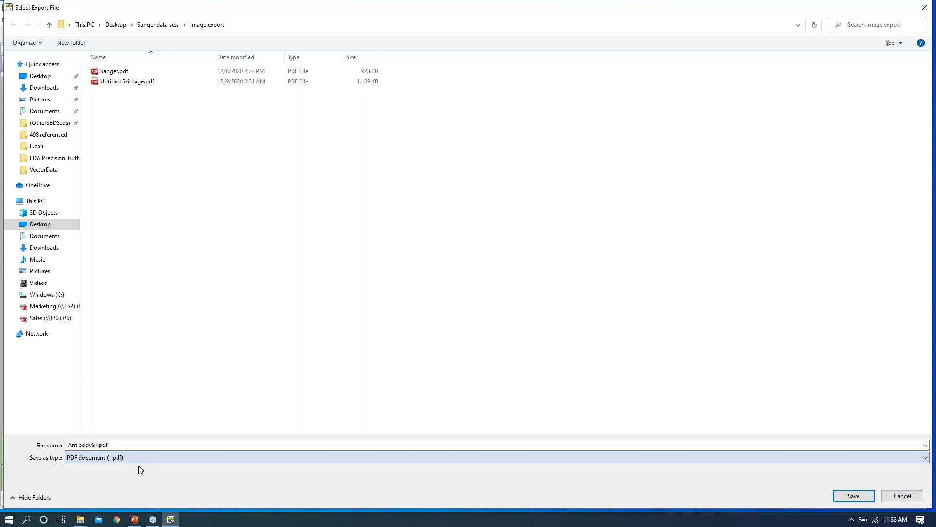
left_click(926, 459)
left_click(102, 473)
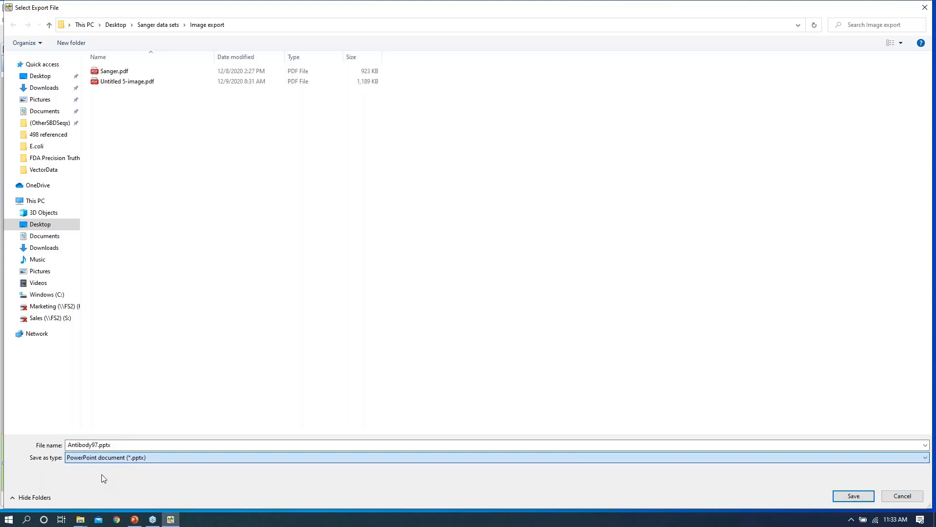
left_click(854, 496)
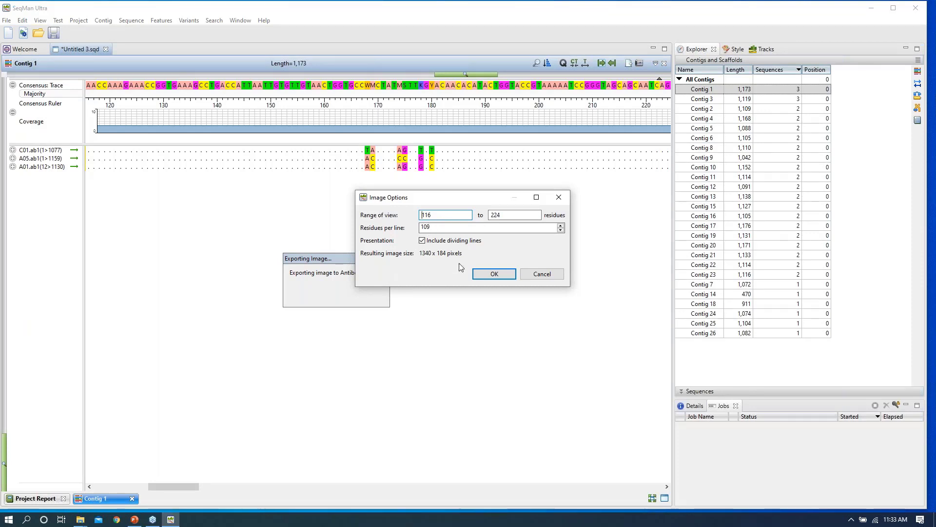
left_click(494, 277)
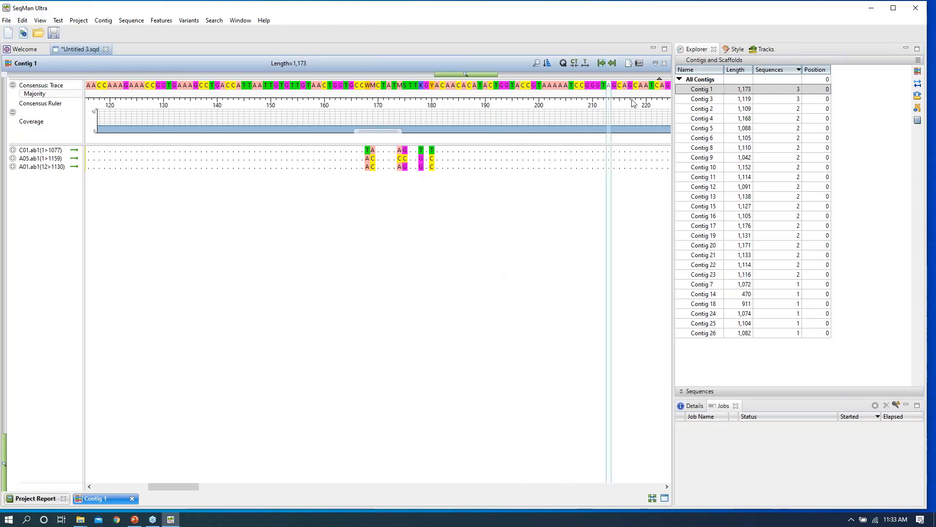
Open Antibody97.pptx in PowerPoint from the Image export folder inside the desktop's Sanger data sets folder.
left_click(871, 9)
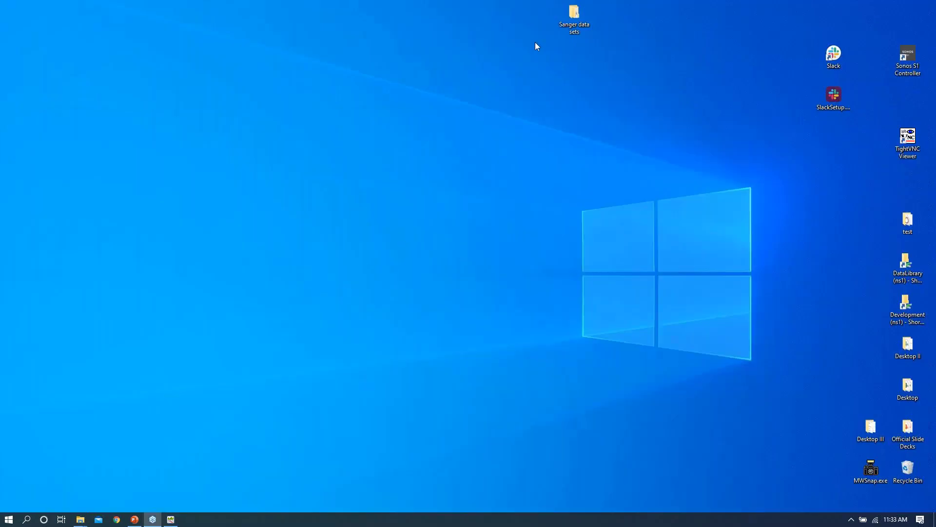
double_click(561, 32)
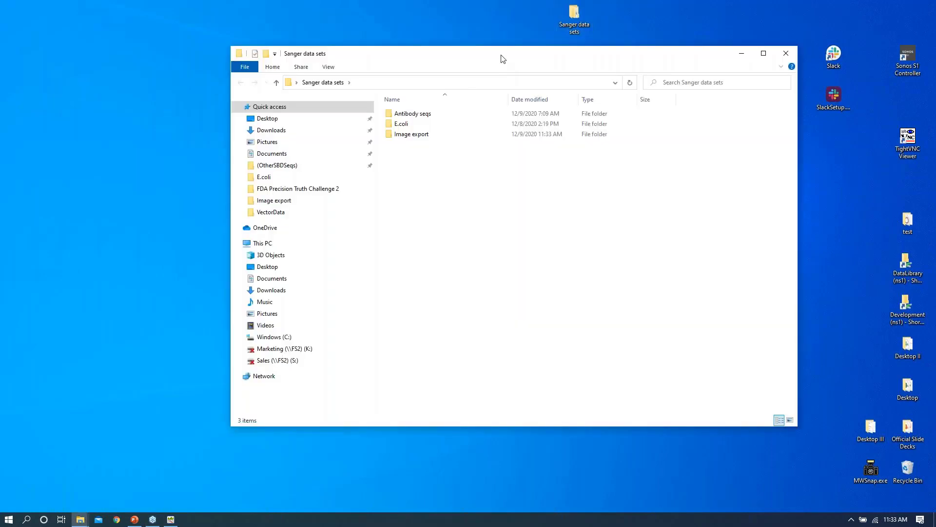
left_click_drag(503, 59, 449, 45)
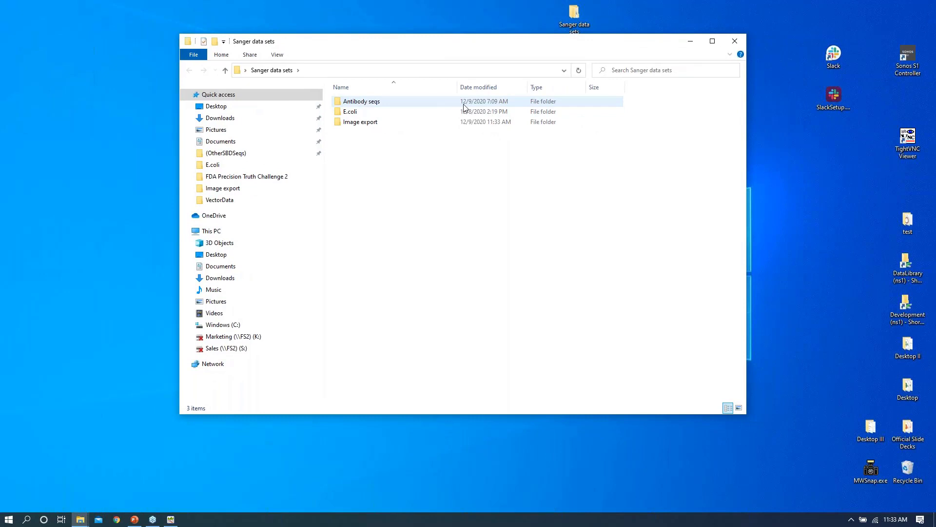
double_click(374, 125)
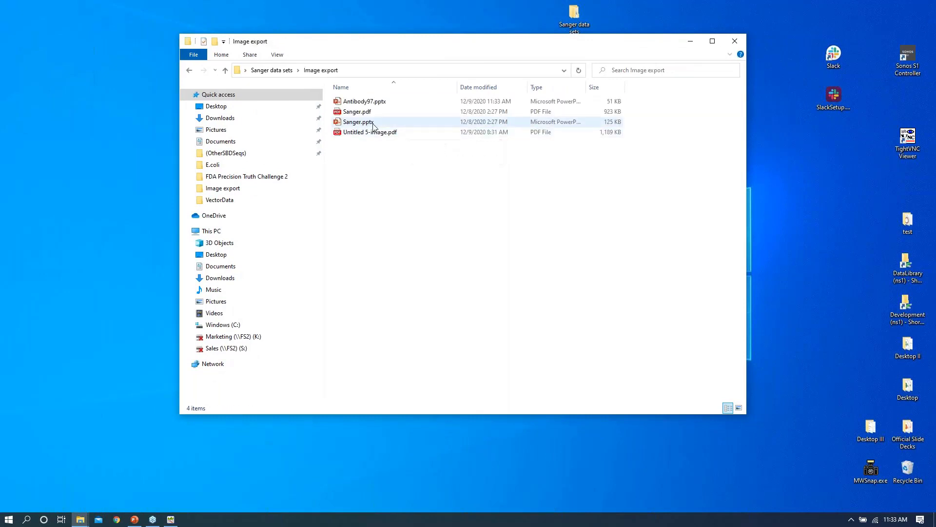
double_click(384, 102)
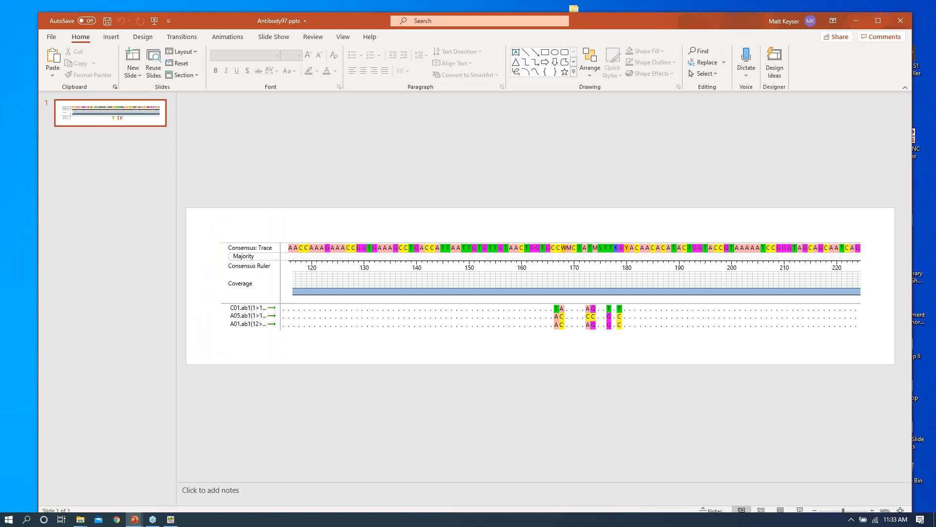
Ungroup the exported alignment picture on the slide into individual objects and clear the selection.
left_click(601, 242)
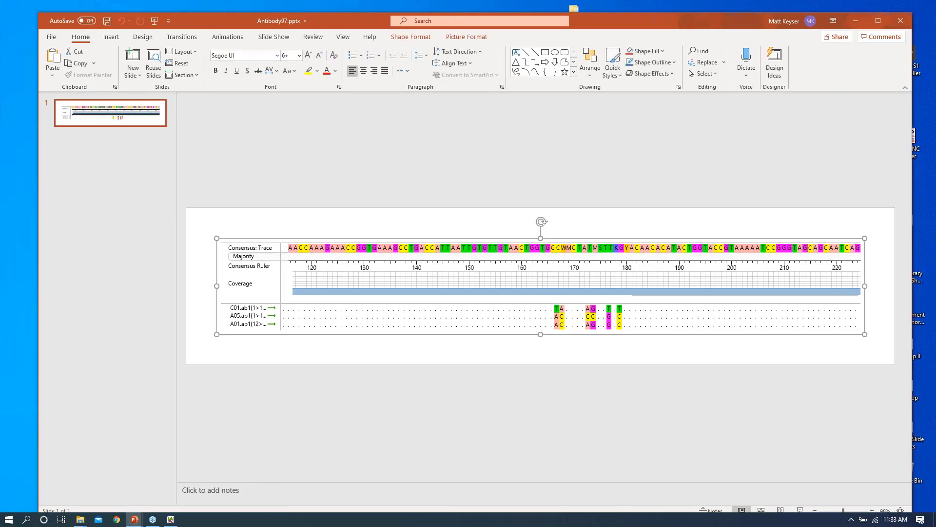
right_click(601, 243)
mouse_move(636, 318)
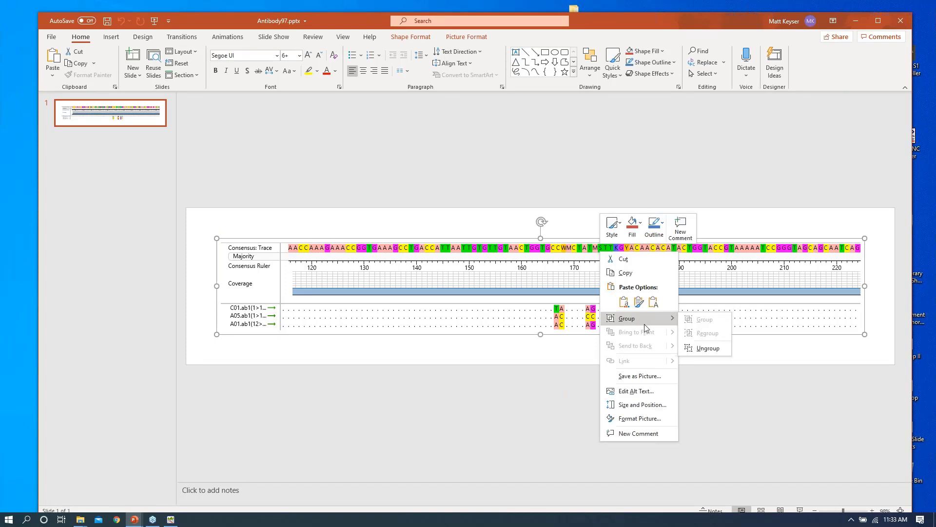
left_click(714, 348)
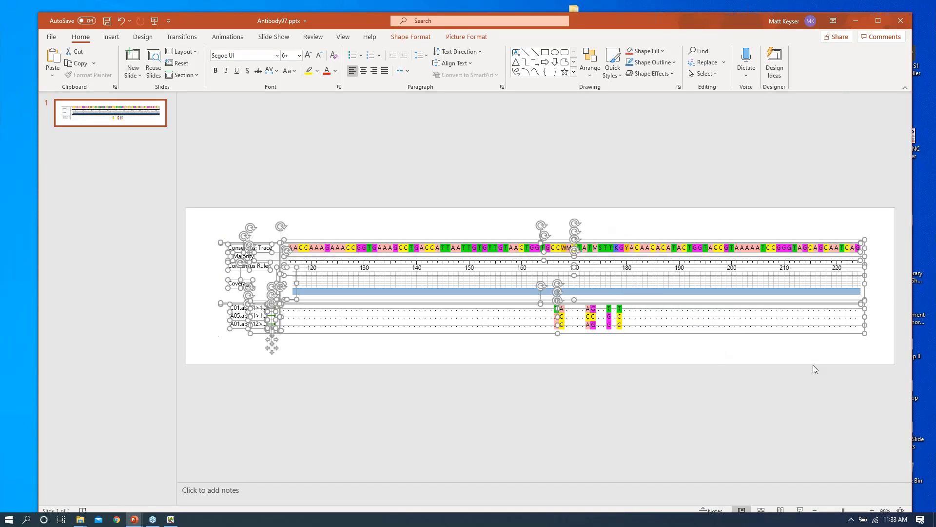
left_click(320, 223)
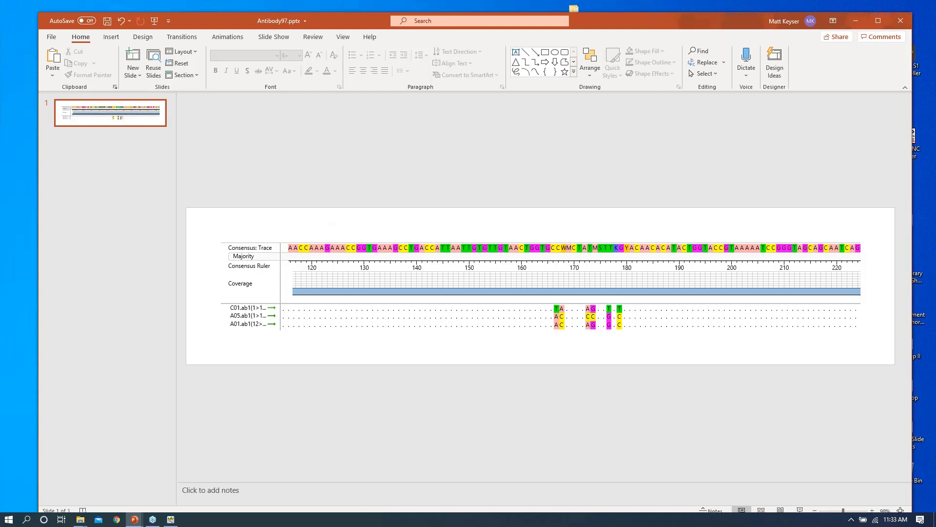
Delete both vertical divider segments beside the track names and the horizontal line above the consensus sequence.
left_click(280, 285)
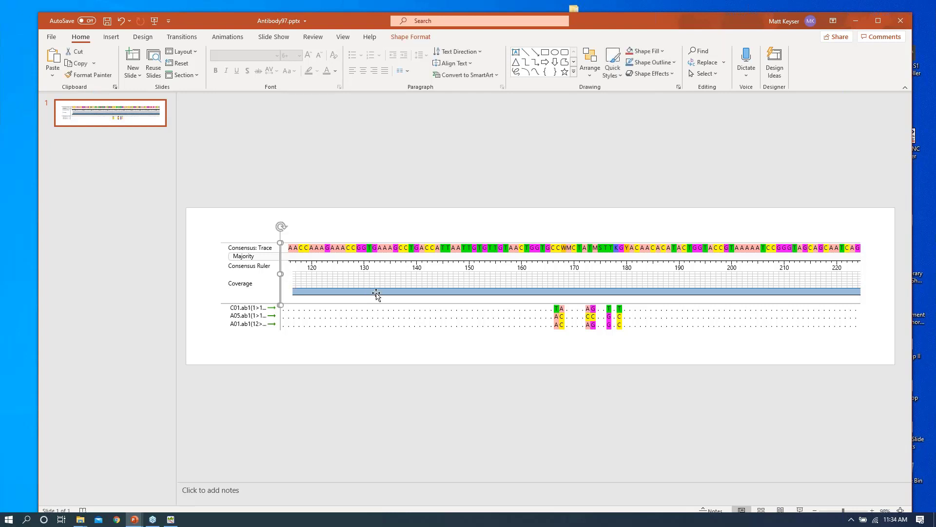
key("Delete")
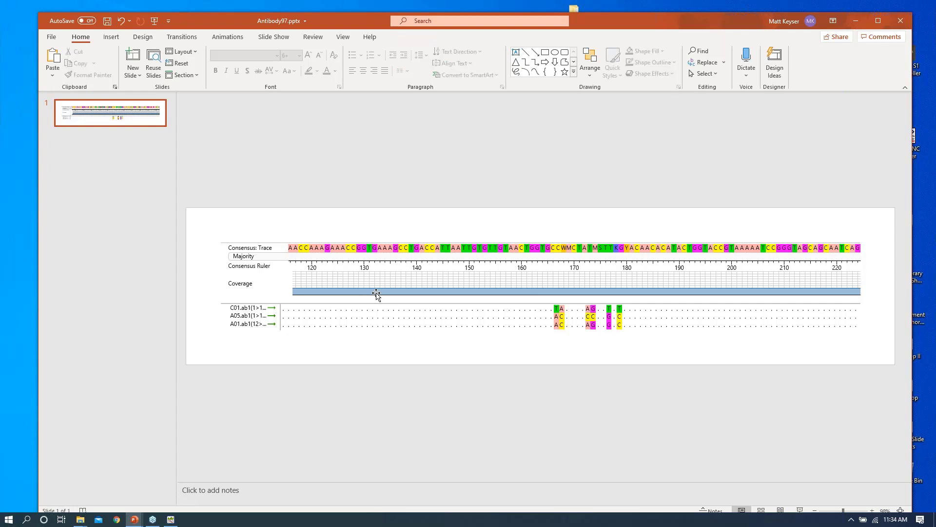
left_click(281, 317)
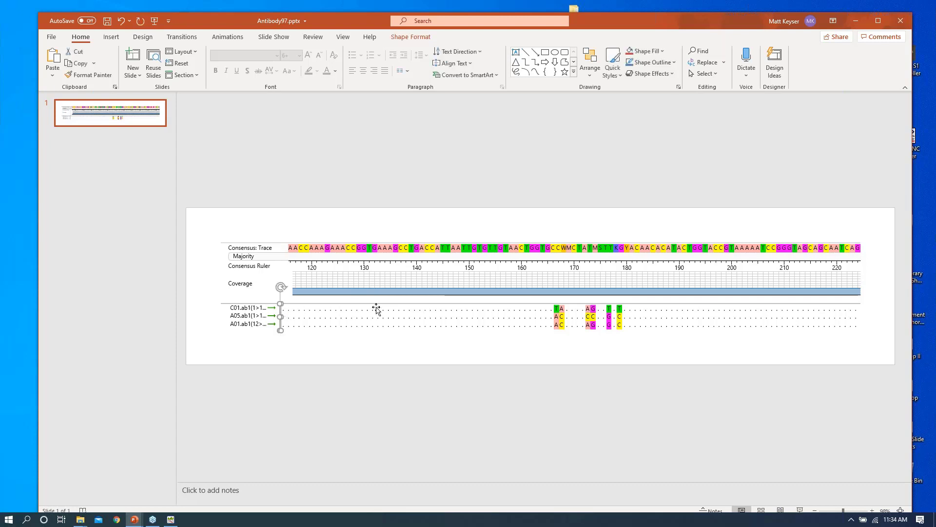
key("Delete")
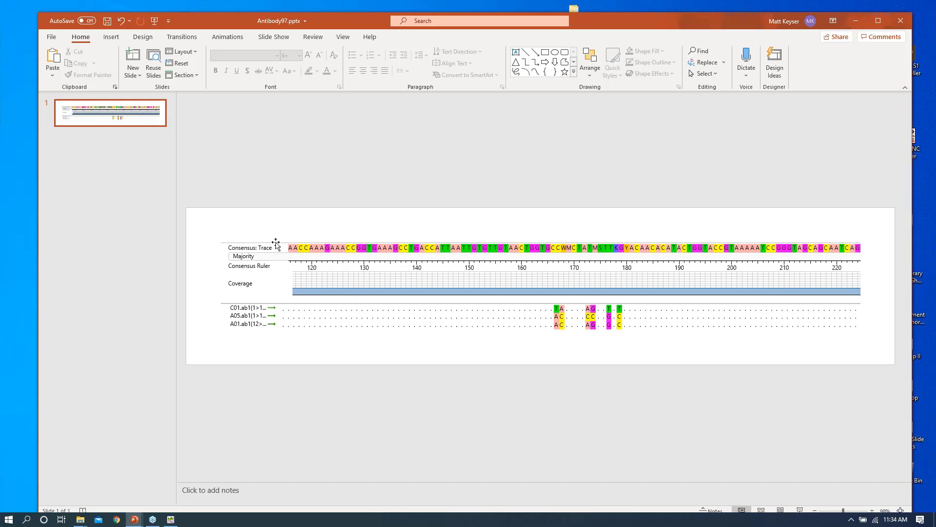
left_click(312, 242)
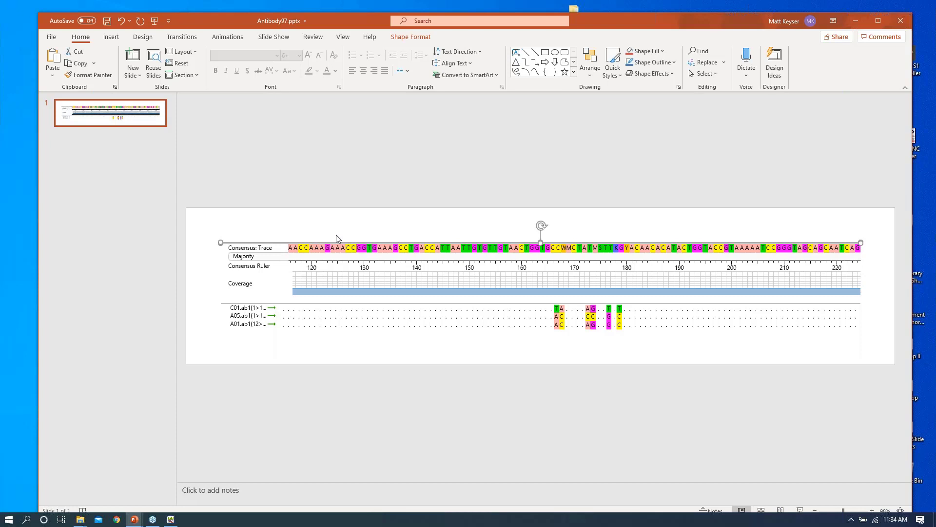
key("Delete")
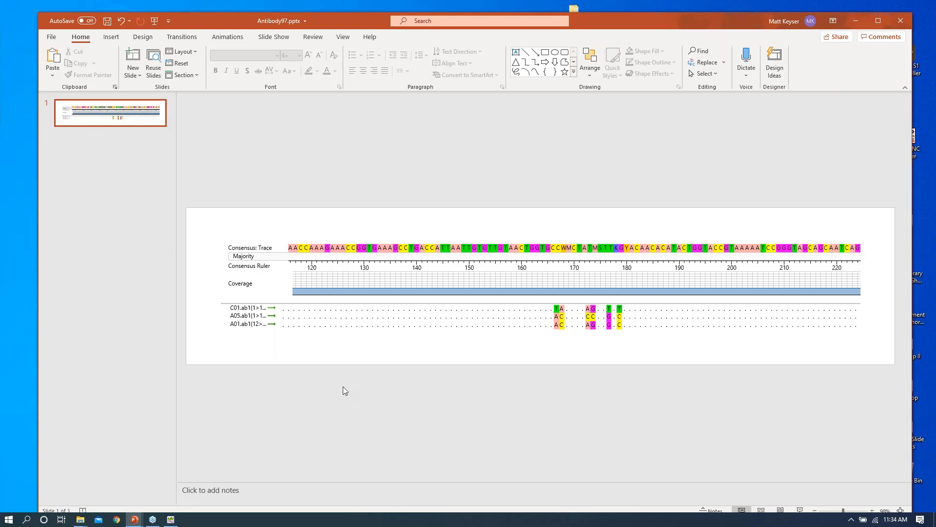
Switch back to SeqMan Ultra, add traces F12.ab1 through H01.ab1 from the antibody data folder, and assemble them into the existing project.
left_click(857, 21)
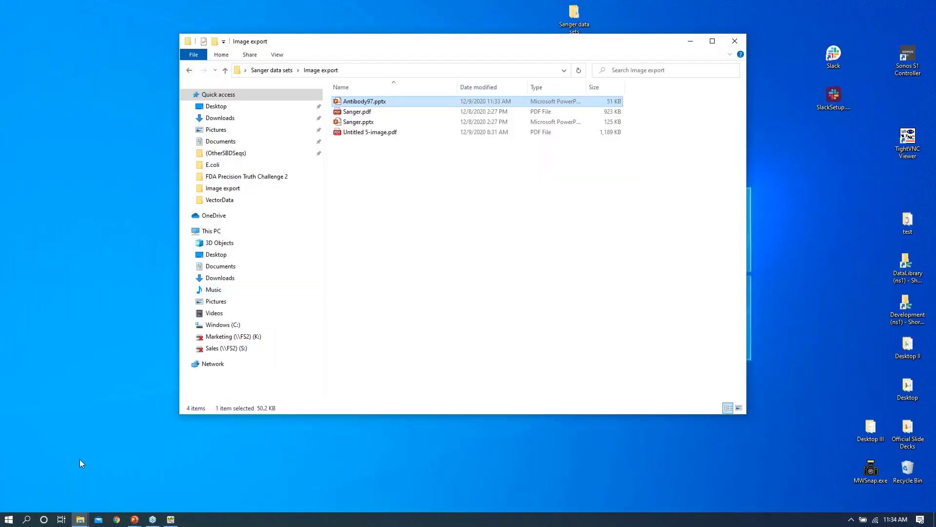
left_click(171, 519)
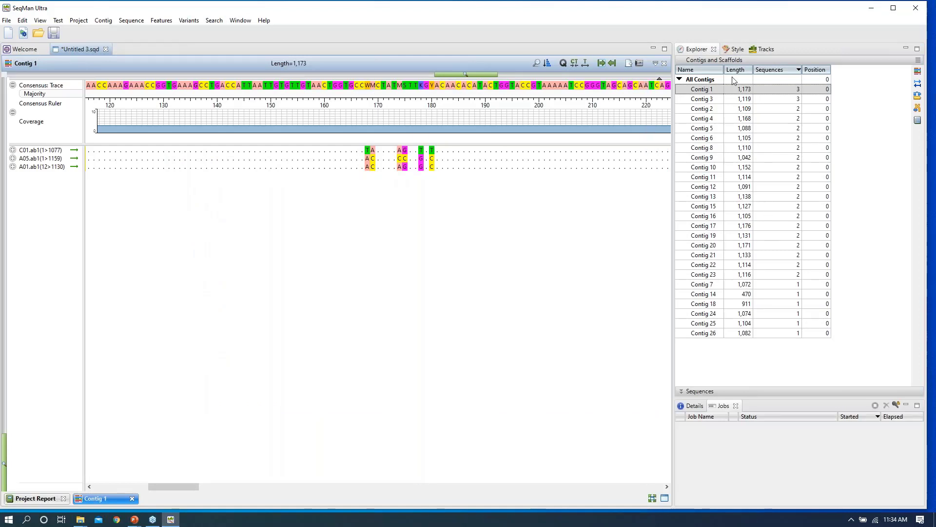
left_click(198, 232)
left_click(131, 21)
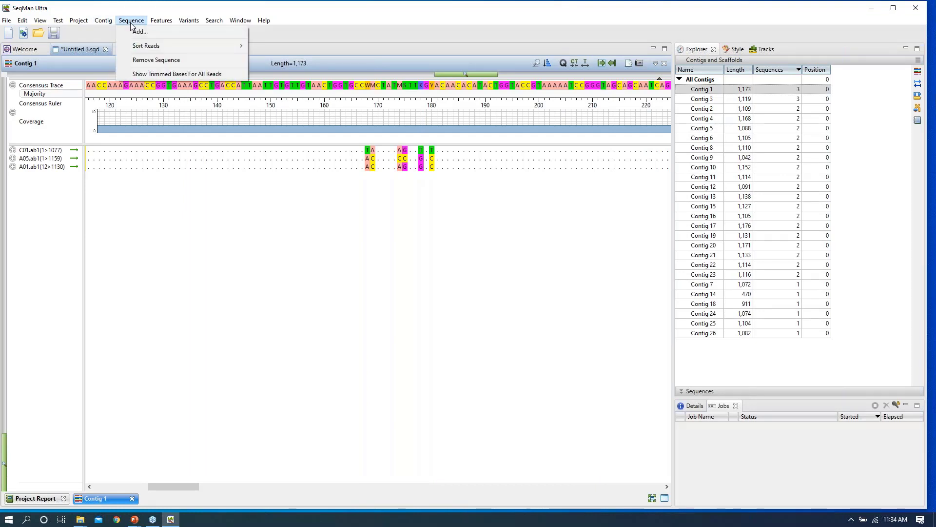
left_click(139, 32)
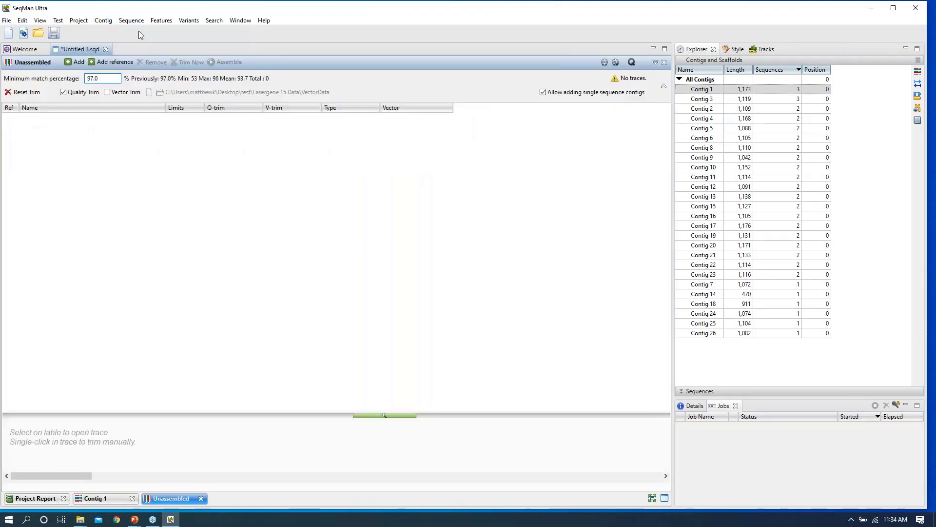
left_click(70, 64)
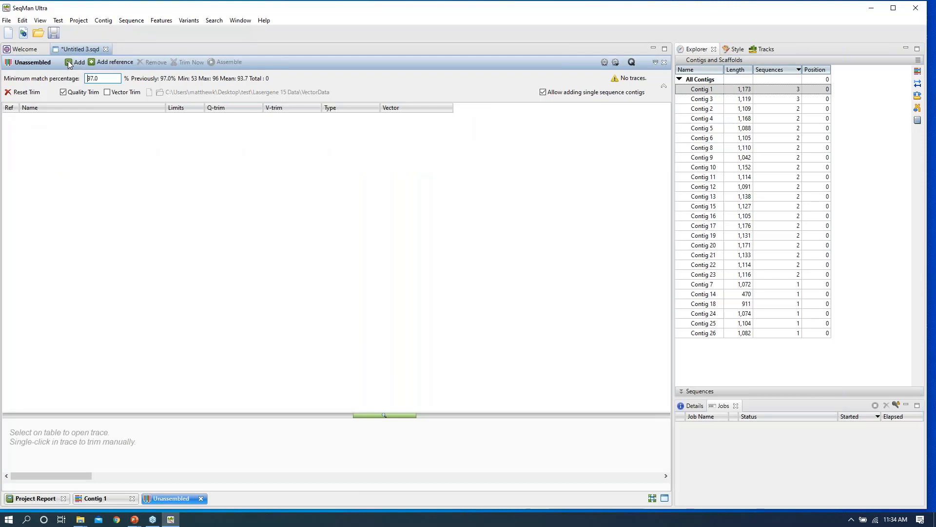
scroll(126, 250, "down", 15)
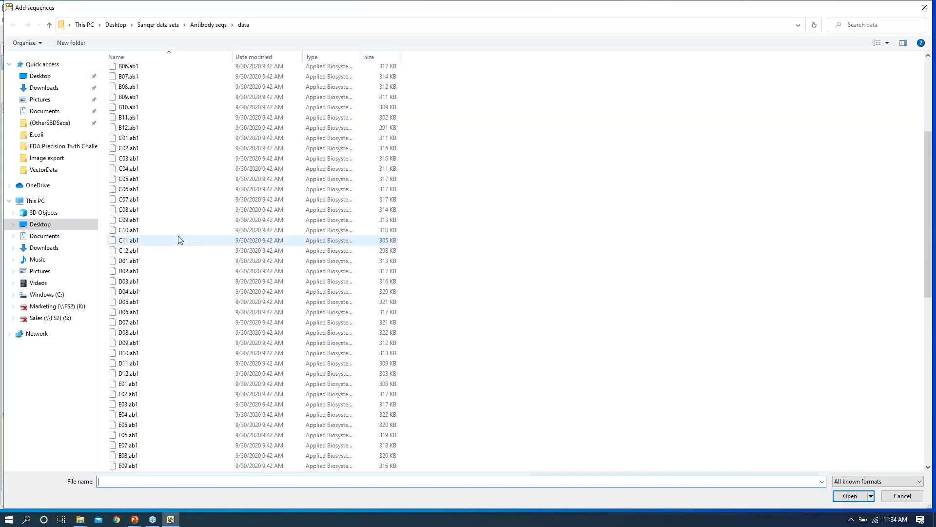
left_click(125, 250)
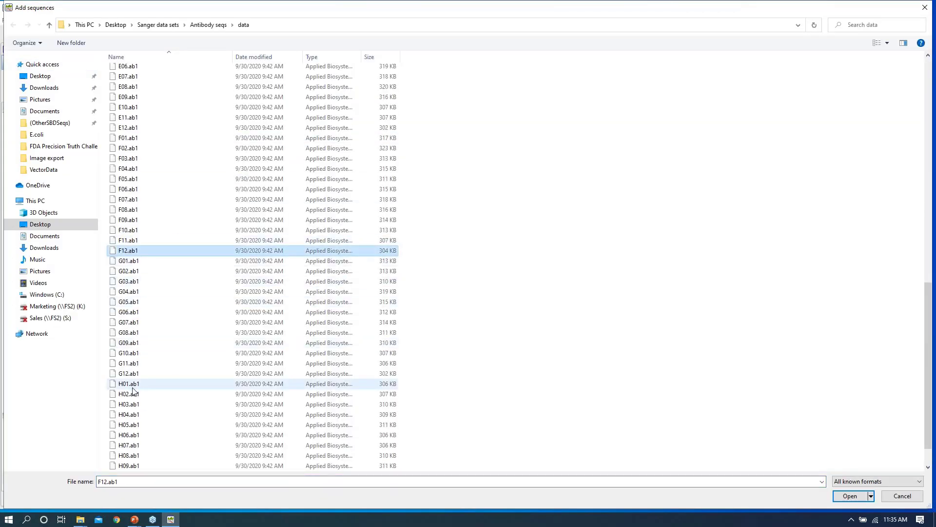
left_click(127, 384, "shift")
left_click(849, 496)
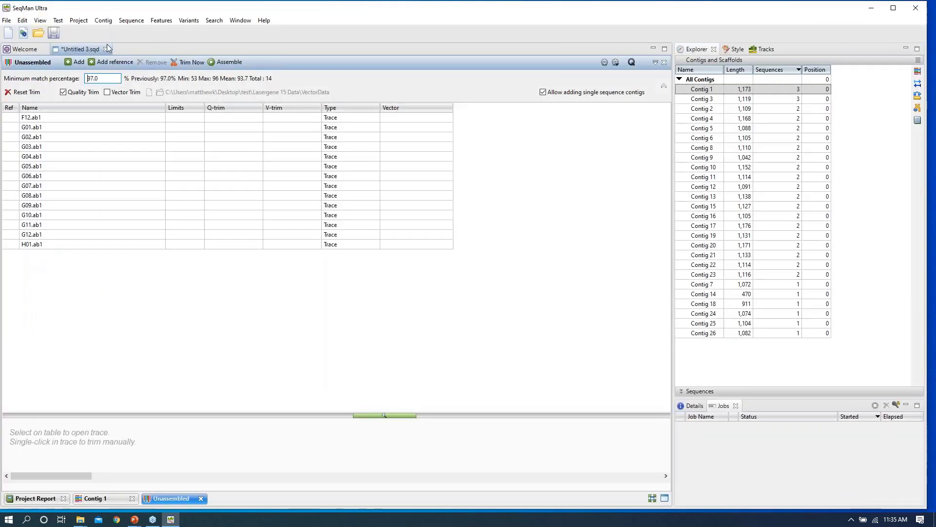
left_click(212, 62)
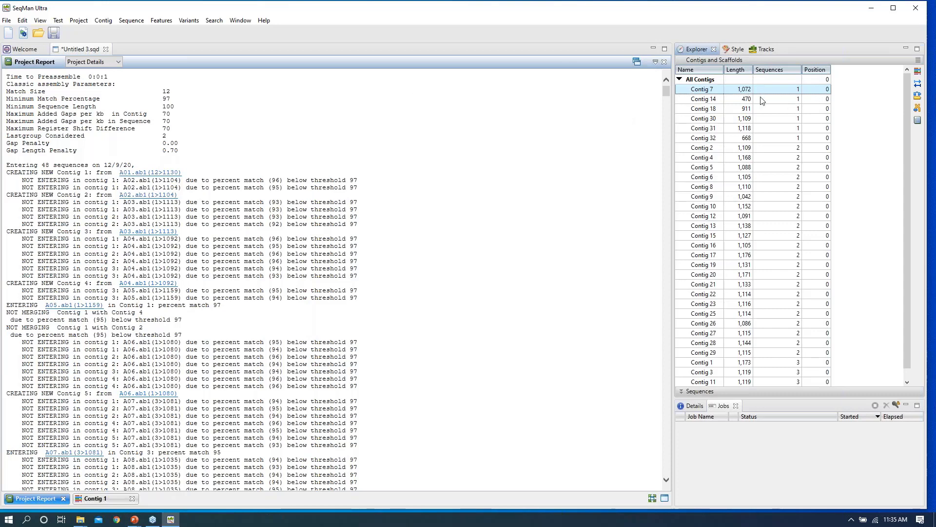
Open the alignment of Contig 7, try No special coloring, and set alignment coloring to Color only matches to consensus.
left_click(918, 73)
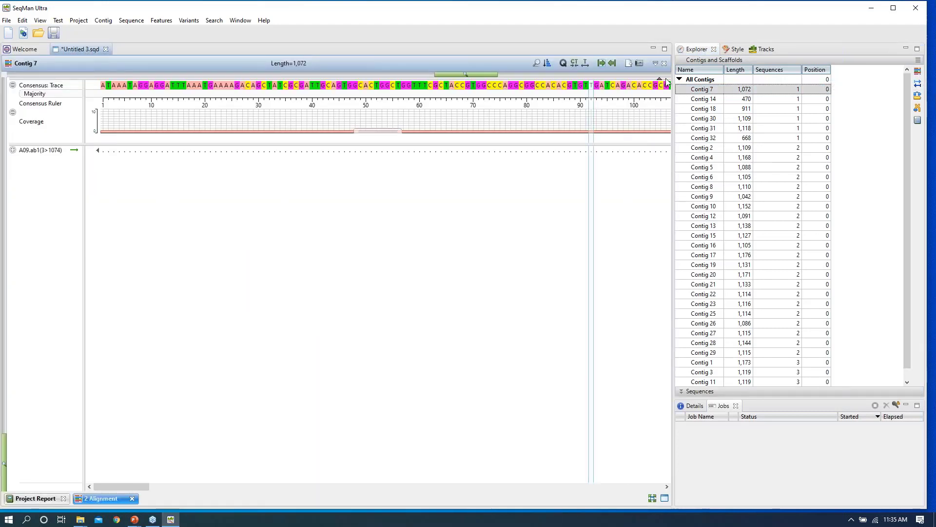
left_click(736, 50)
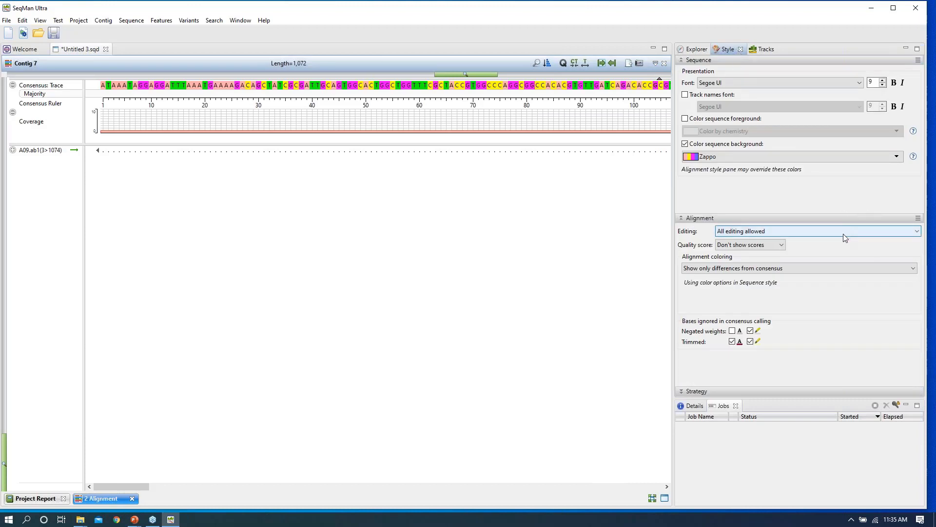
left_click(912, 268)
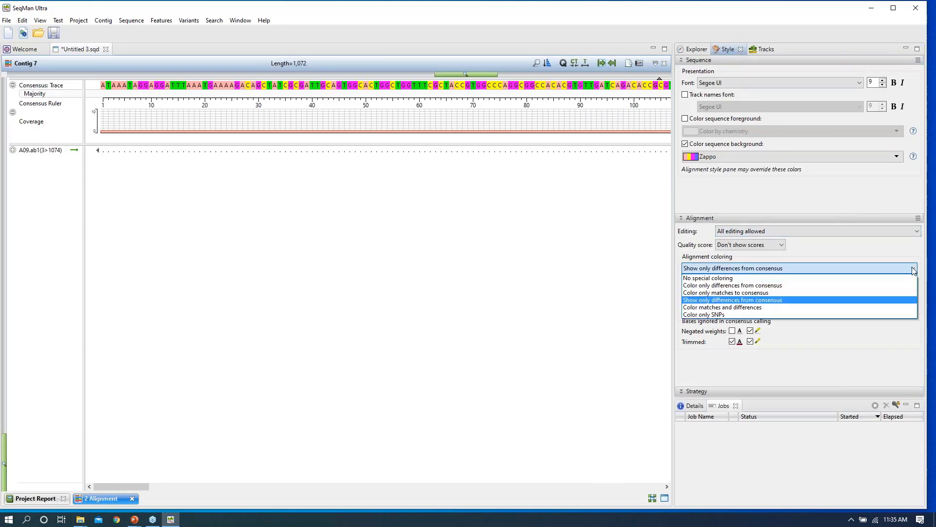
left_click(731, 281)
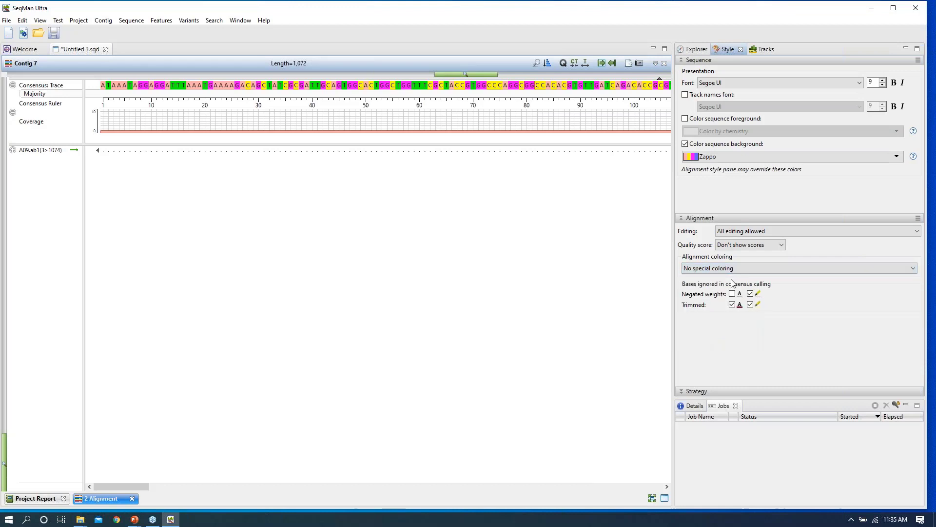
left_click(915, 271)
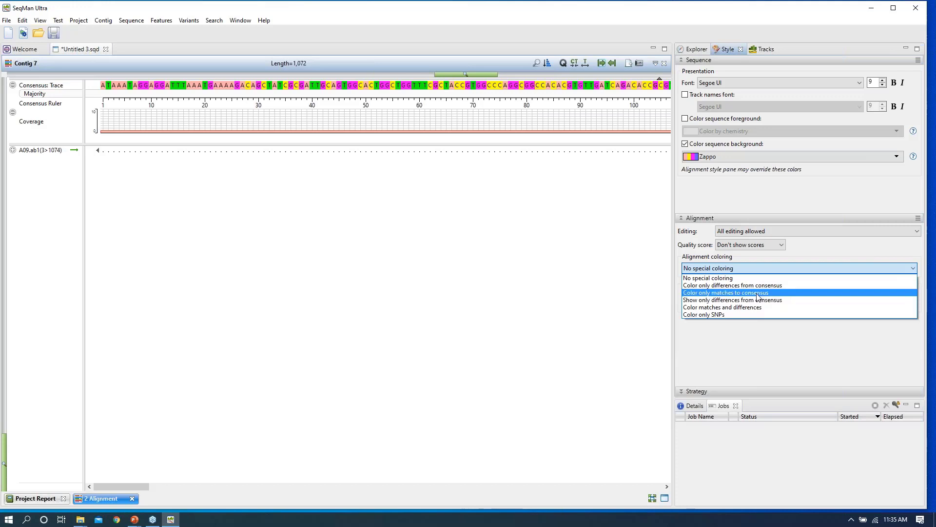
left_click(758, 293)
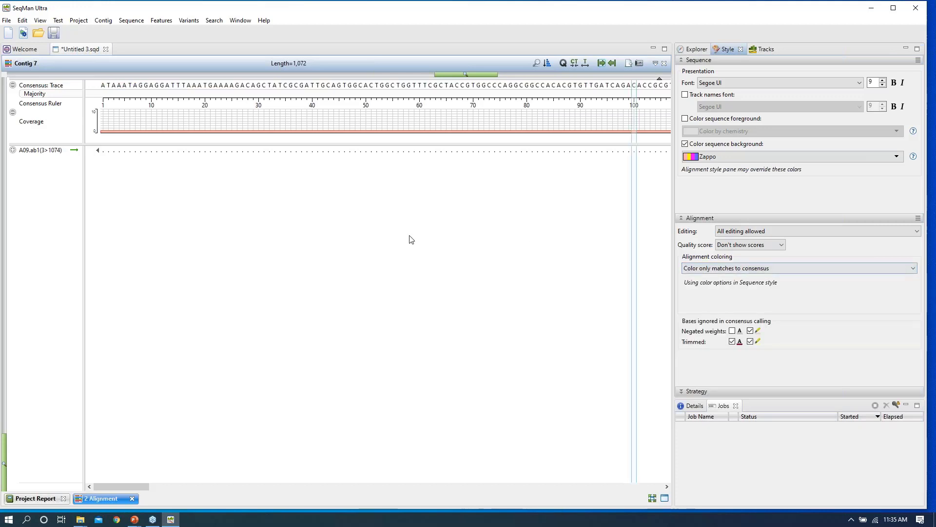
Replace the first C of the CC pair near position 272 in read A09.ab1 with t, and select consensus bases 264 to 281.
left_click_drag(141, 486, 260, 491)
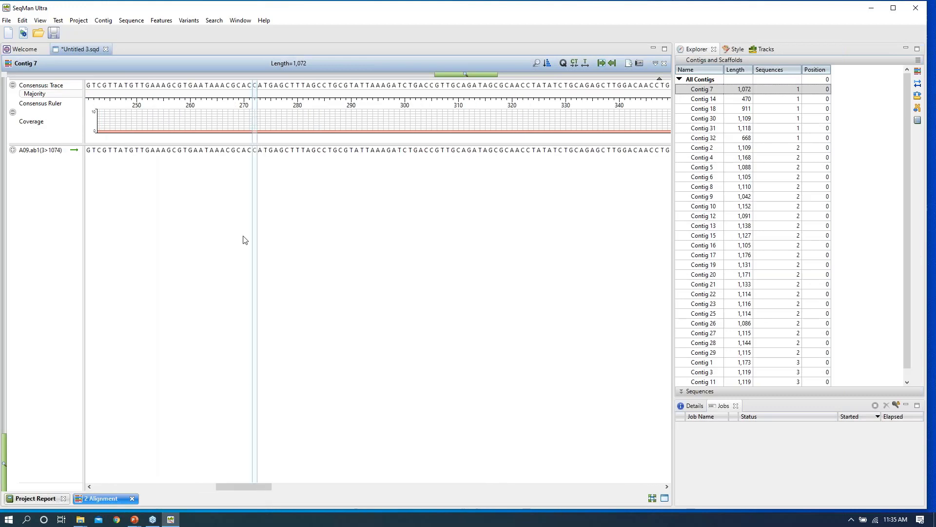
left_click(253, 150)
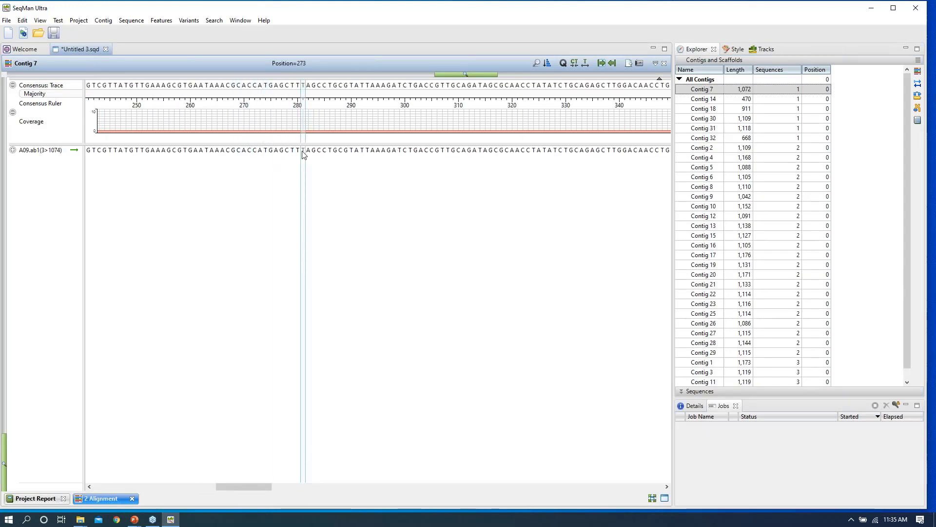
key("BackSpace")
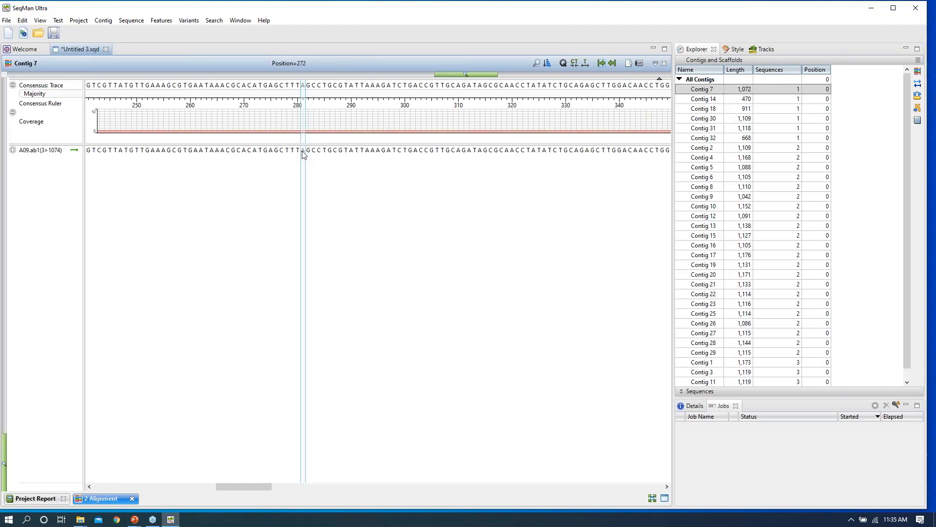
type("t")
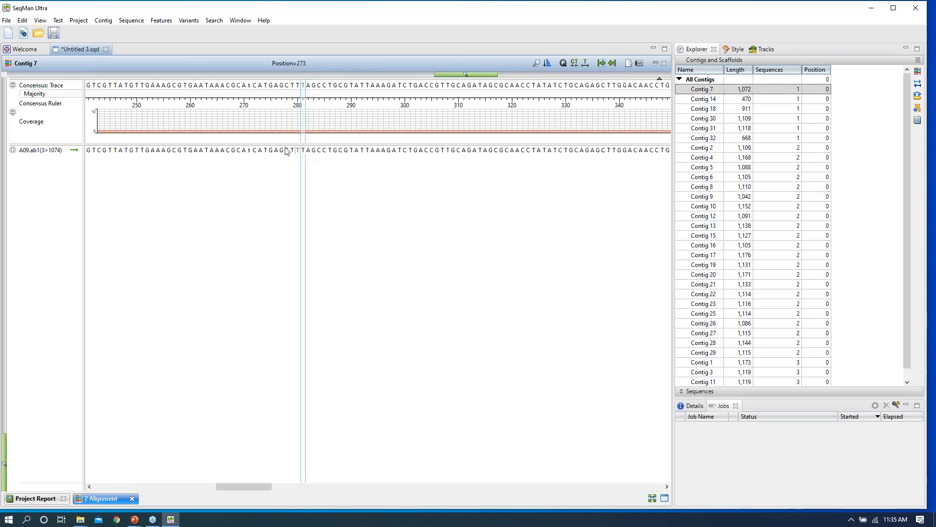
left_click_drag(211, 88, 306, 88)
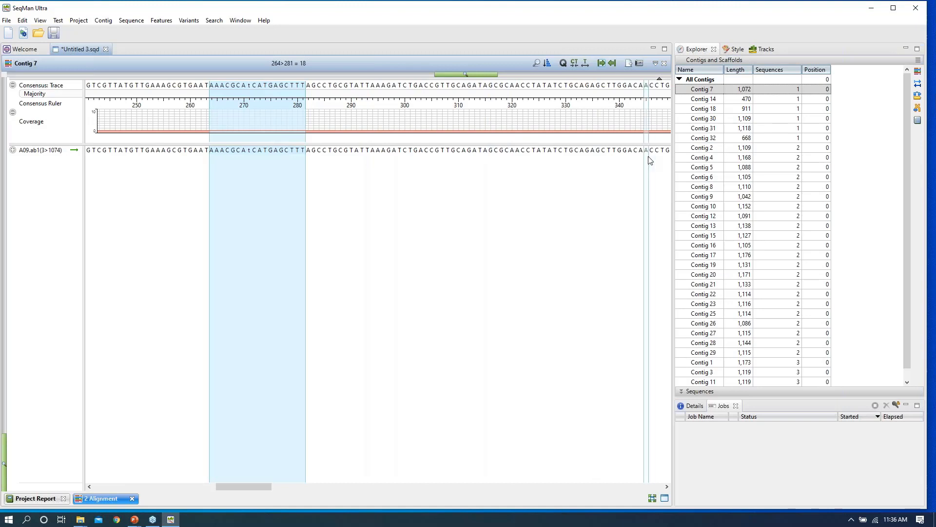
Delete the selected consensus bases 264 to 281 from Contig 7.
key("Delete")
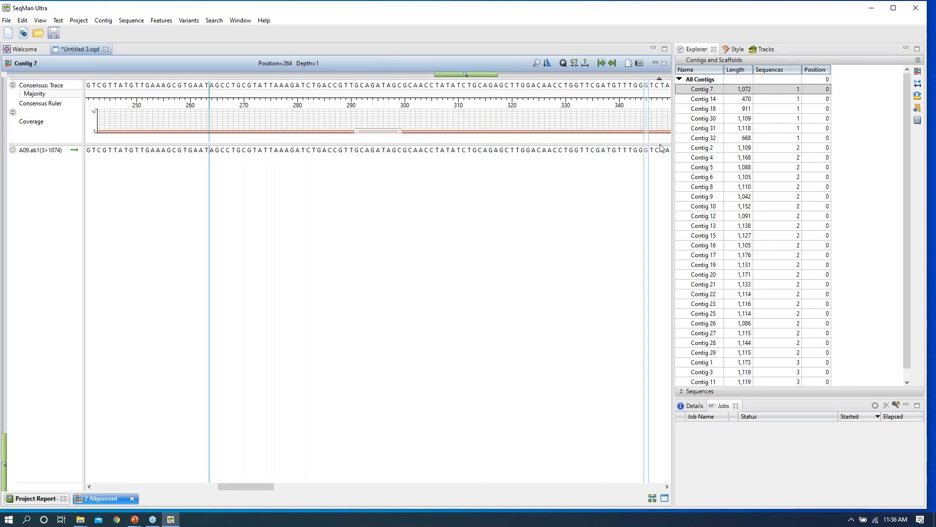
Sort the contig list by number of sequences in descending order and open the alignment of Contig 1.
left_click(788, 70)
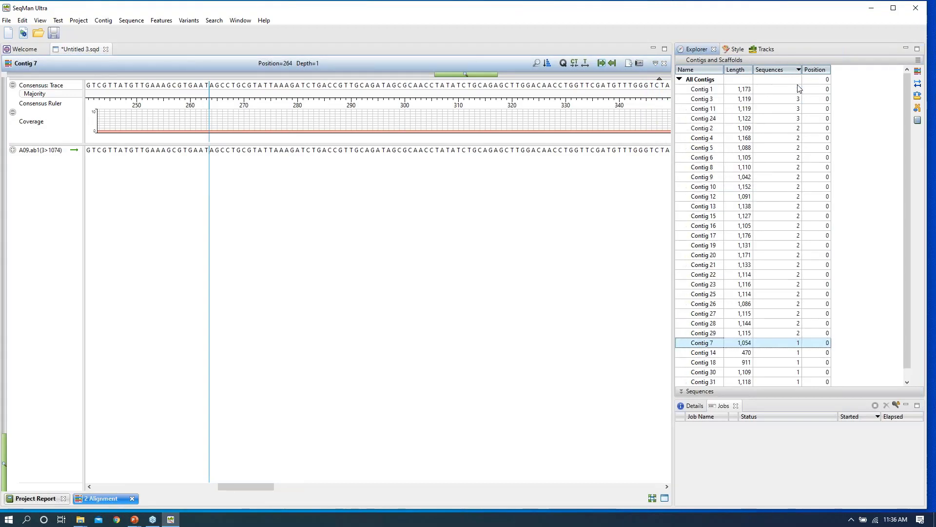
left_click(787, 91)
double_click(787, 91)
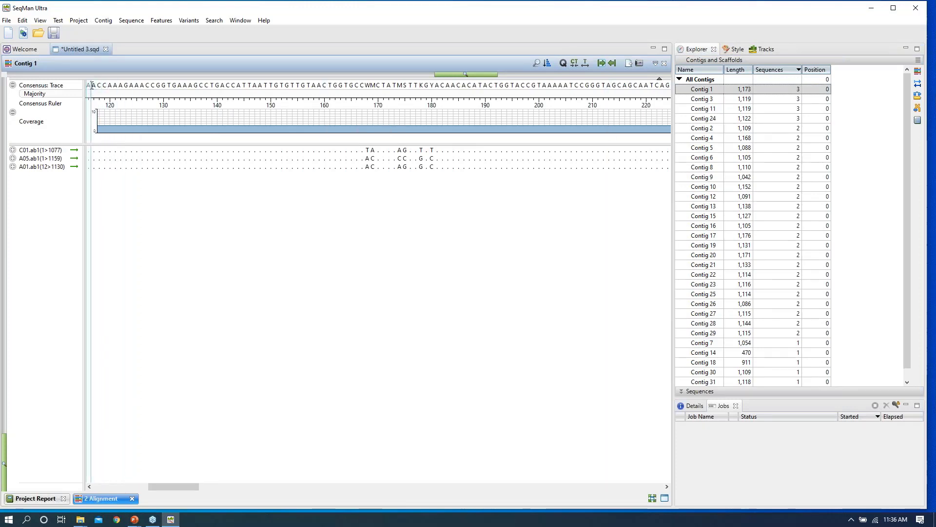
Select consensus bases 116 to 172 in the Contig 1 alignment and clear the selection.
left_click_drag(91, 88, 389, 100)
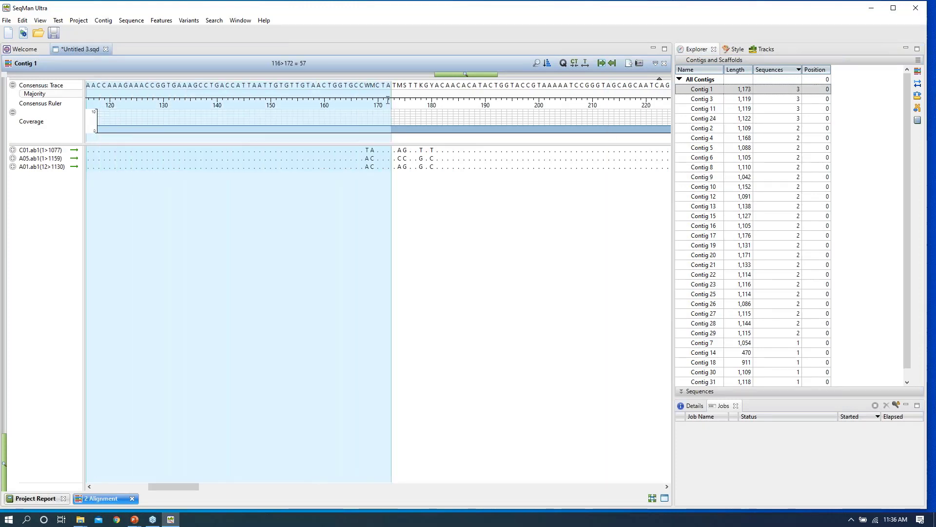
left_click(434, 104)
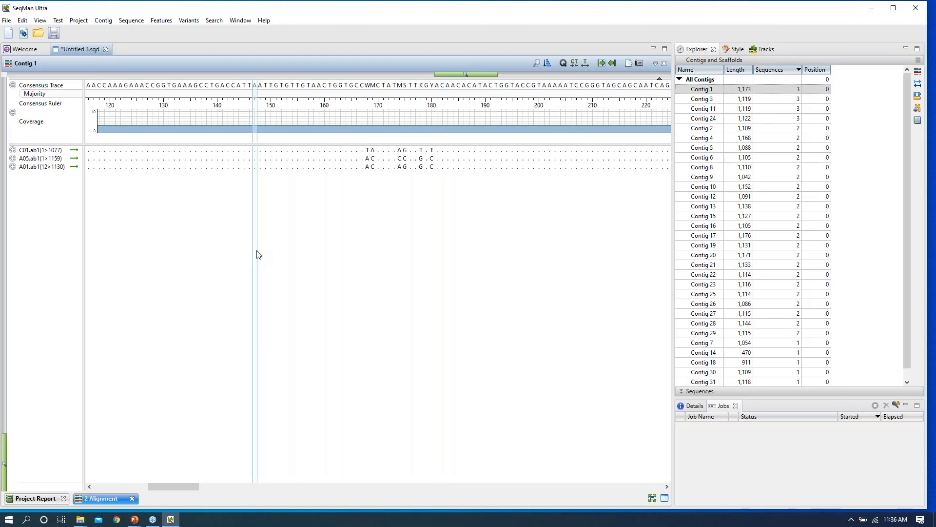
mouse_move(261, 132)
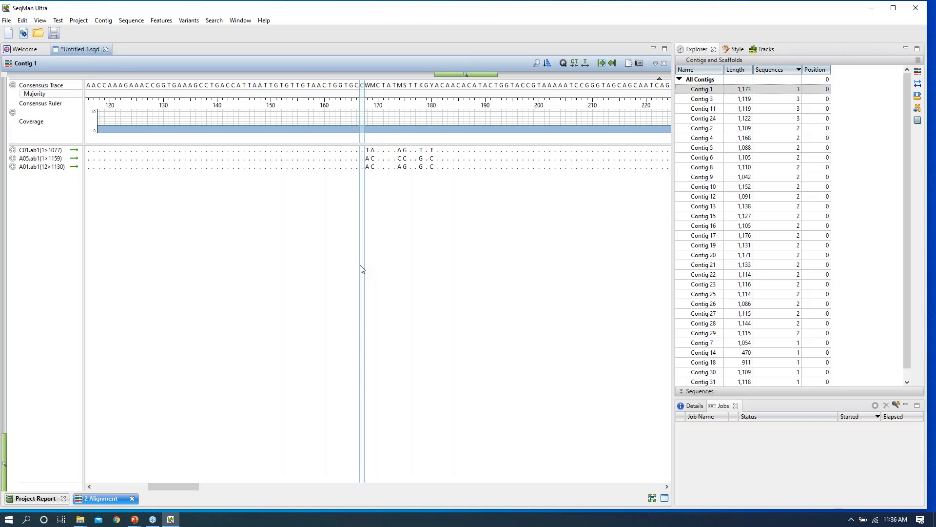
left_click(358, 258)
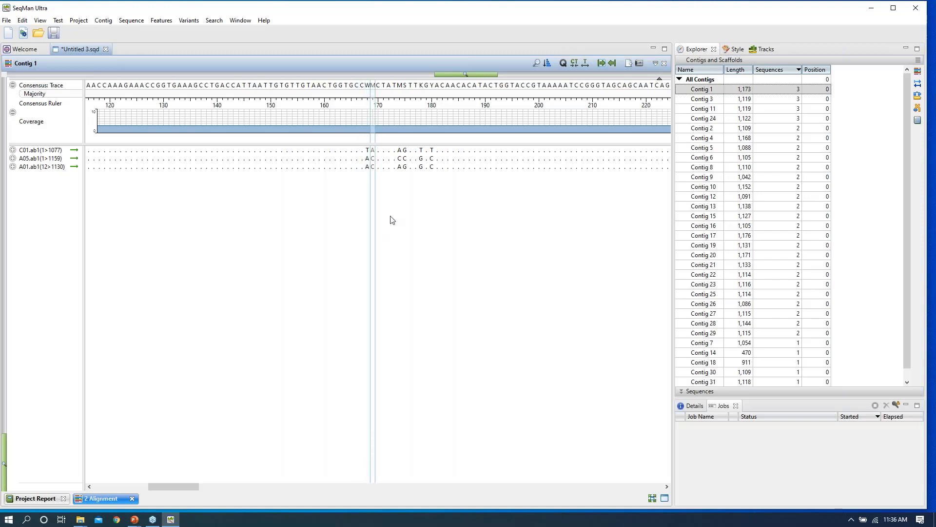
left_click(916, 143)
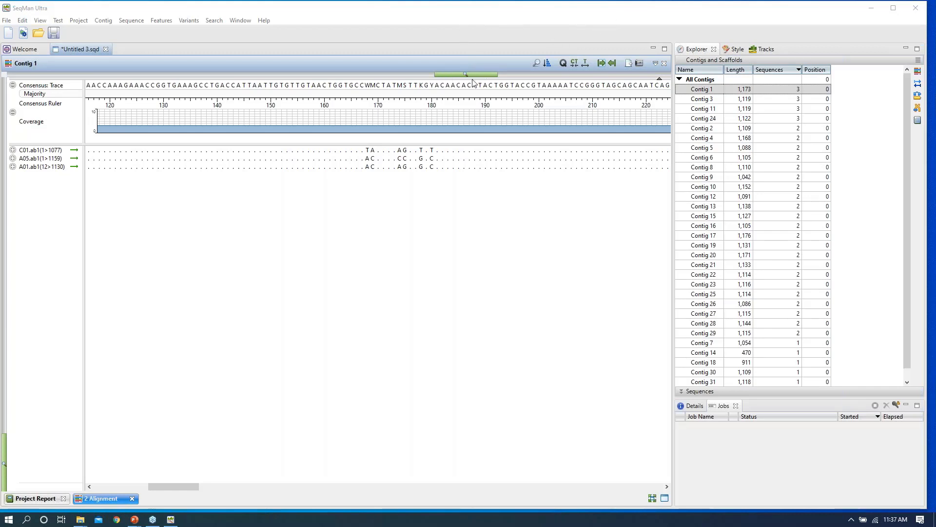
Try sorting the reads of Contig 1 by name, and restore sorting by position.
left_click(548, 64)
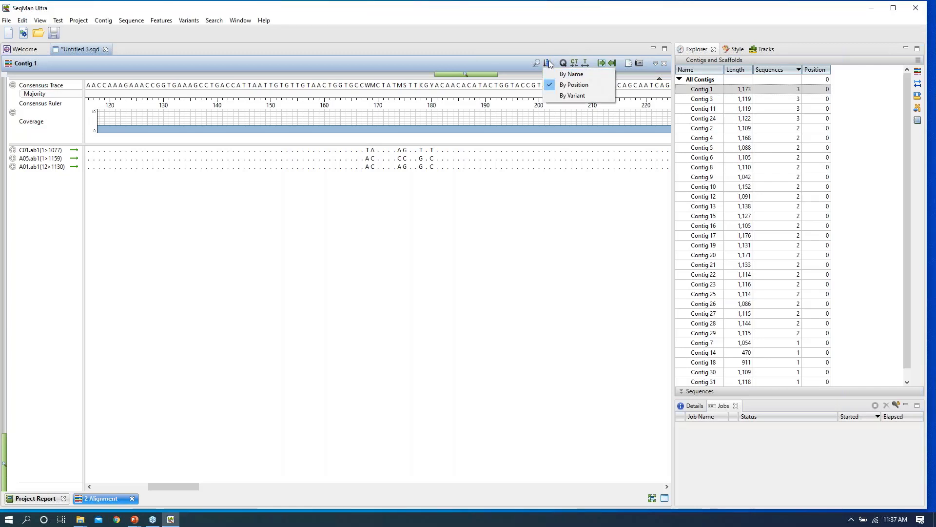
left_click(574, 75)
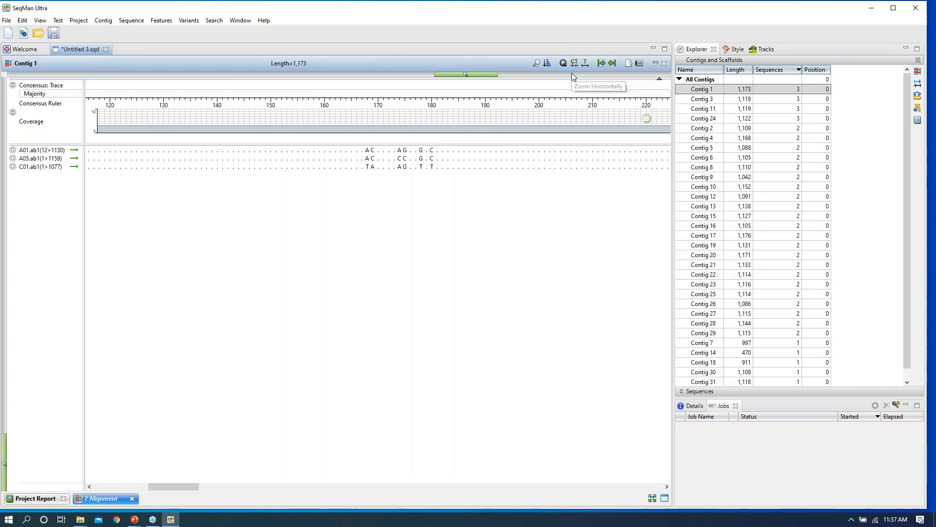
left_click(547, 63)
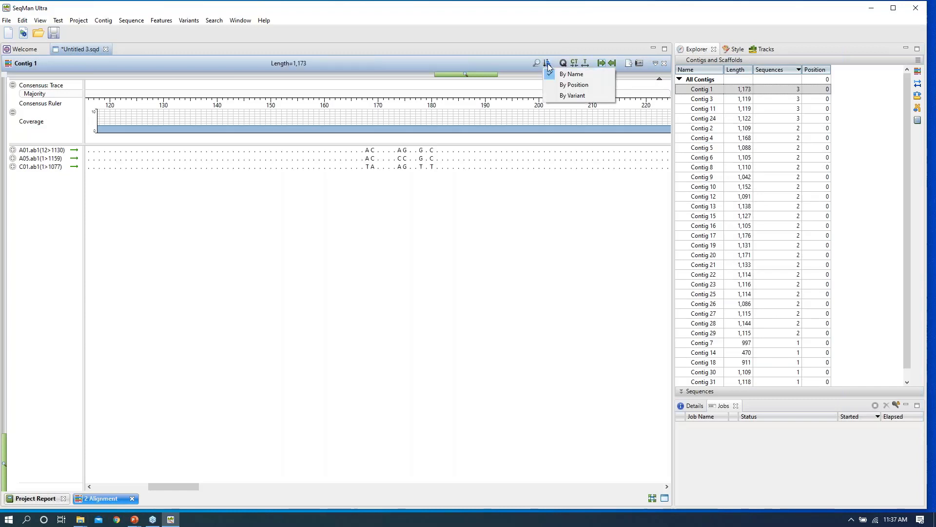
left_click(571, 86)
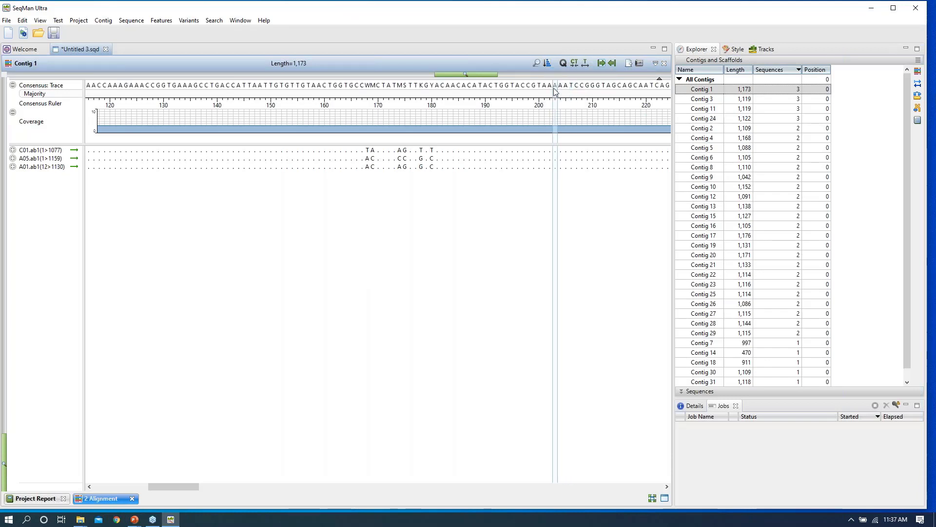
Select read C01.ab1 in Contig 1 and review the read sorting options without changing them.
left_click(36, 151)
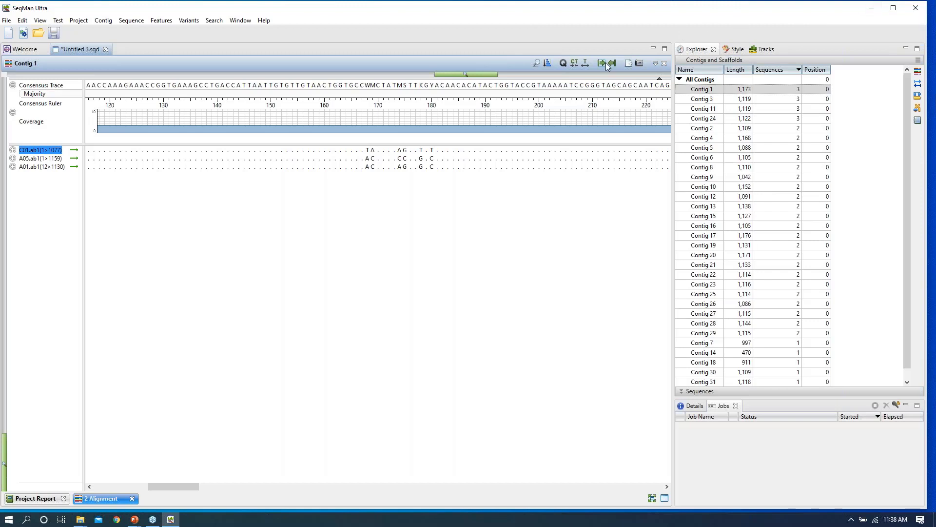
left_click(548, 64)
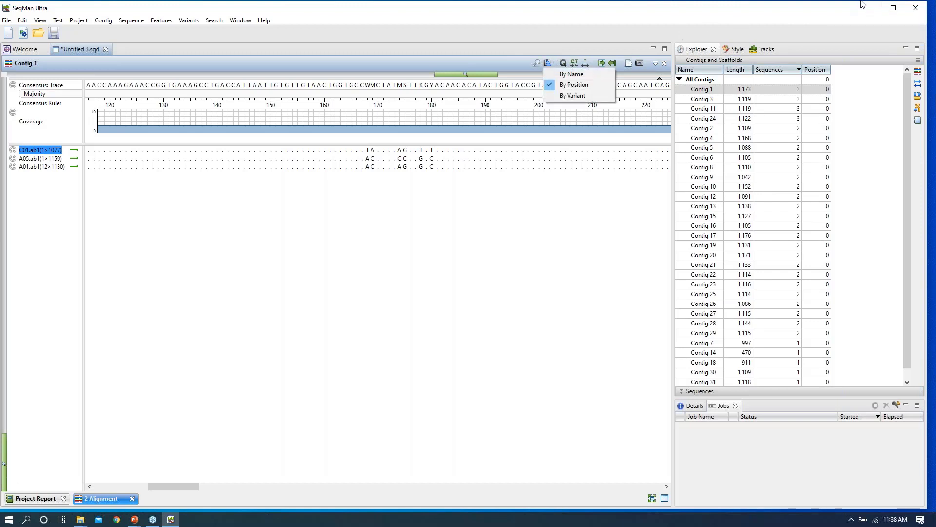
left_click(818, 16)
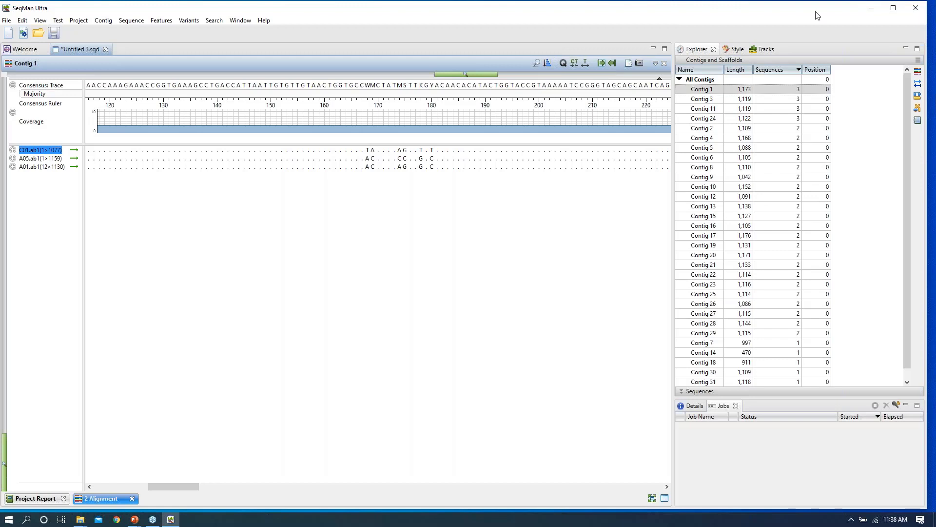
left_click(872, 10)
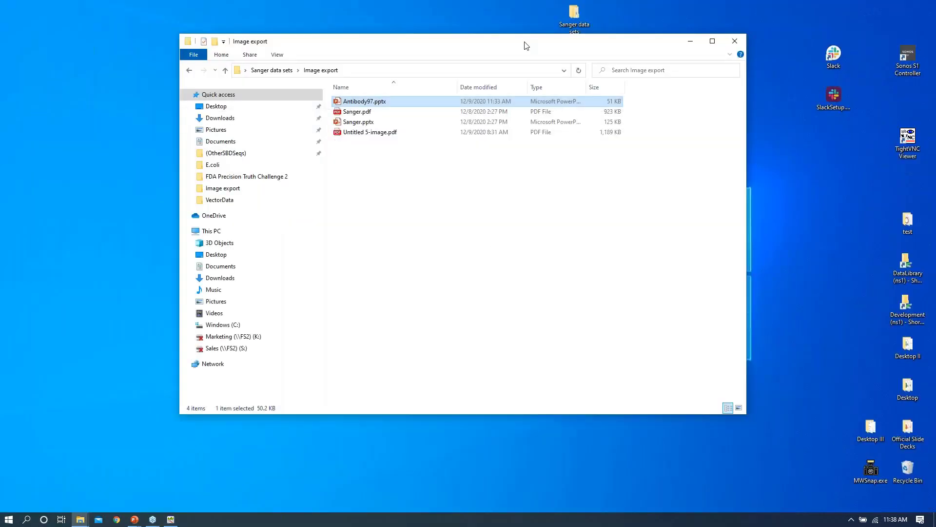
left_click_drag(526, 45, 691, 30)
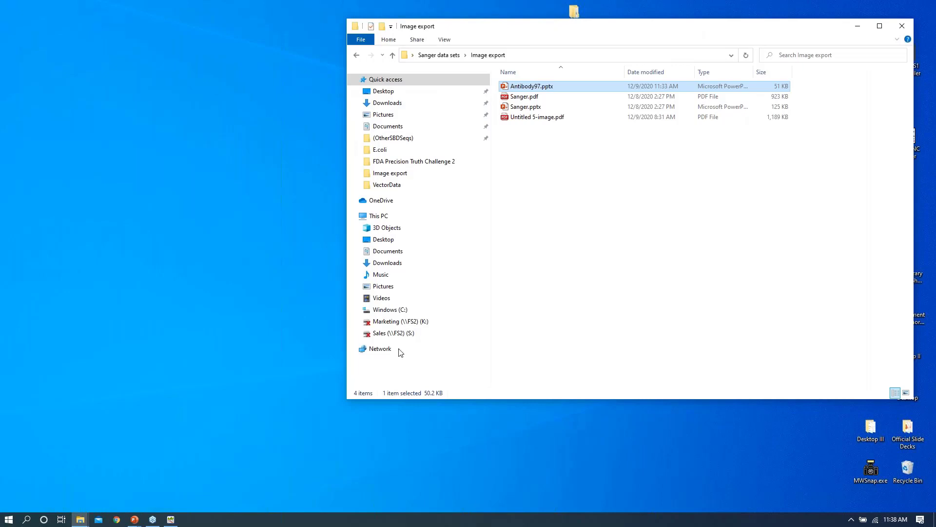
left_click(856, 27)
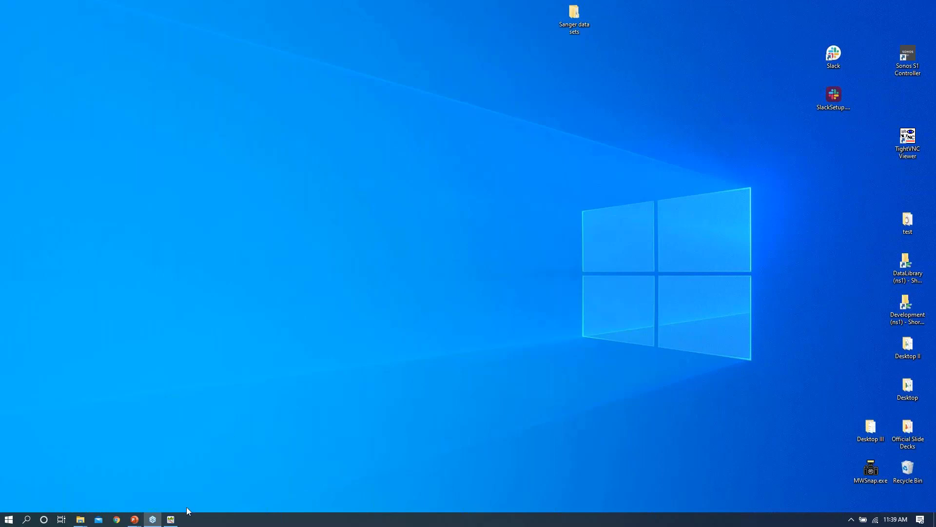
Switch back to SeqMan Ultra, examine the assembly workflows offered for De novo genome assembly and editing, and close the wizard.
left_click(171, 520)
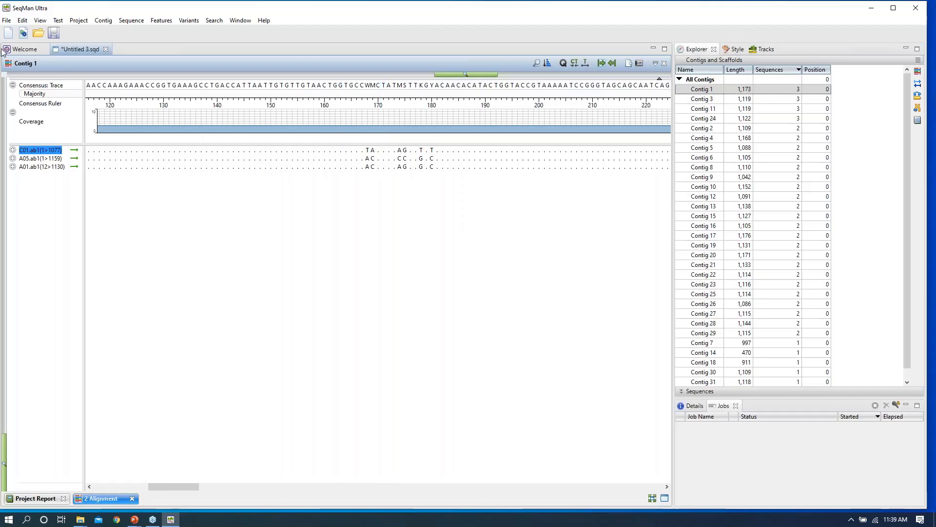
left_click(27, 50)
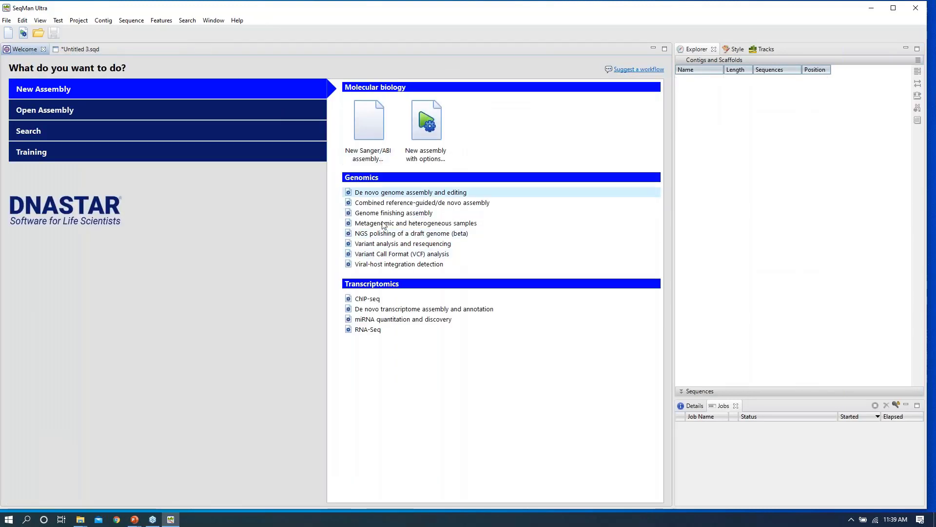
left_click(383, 194)
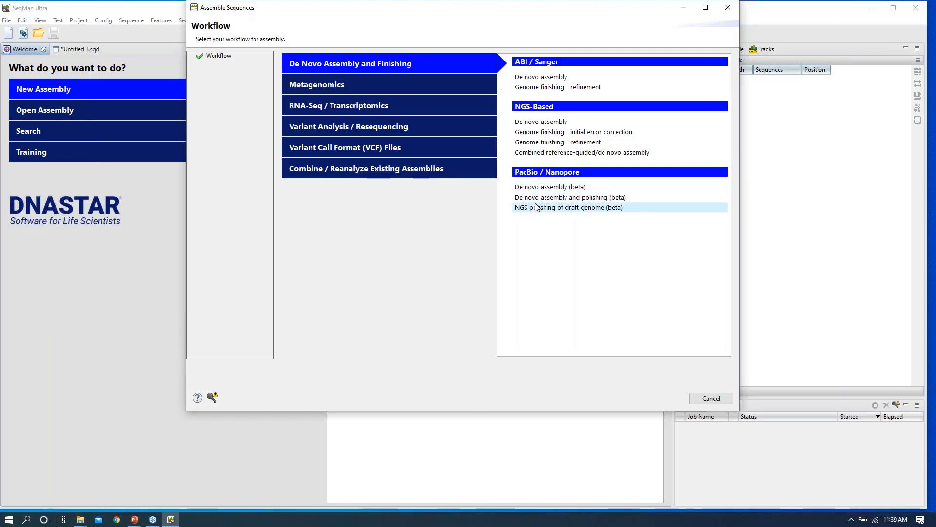
left_click_drag(677, 11, 669, 33)
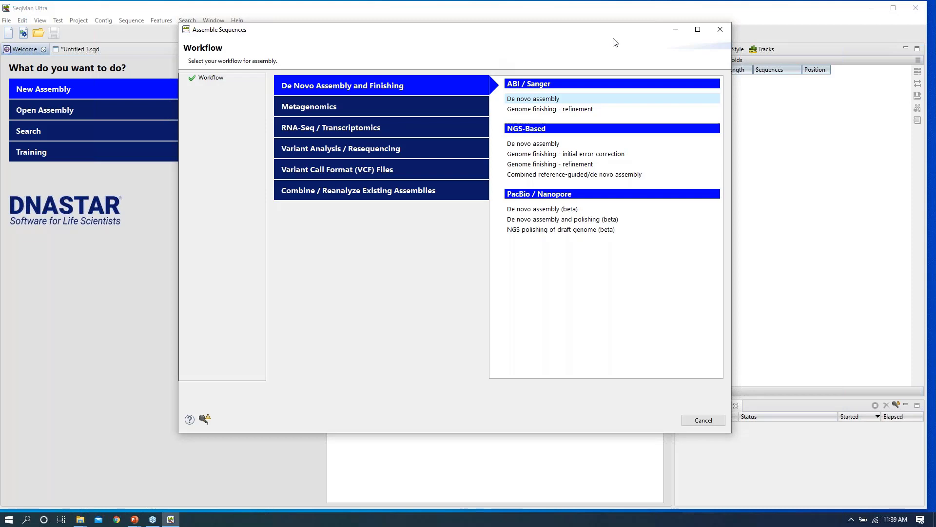
left_click_drag(660, 31, 653, 39)
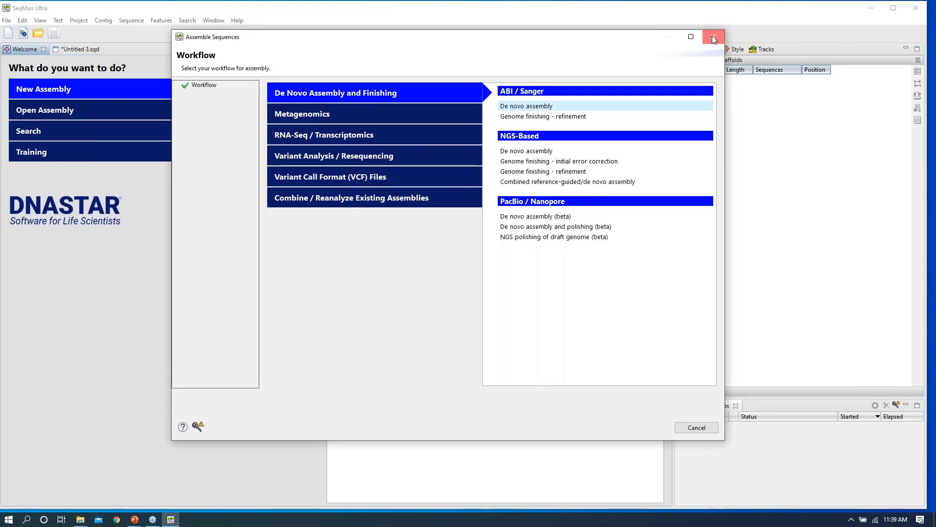
left_click(713, 38)
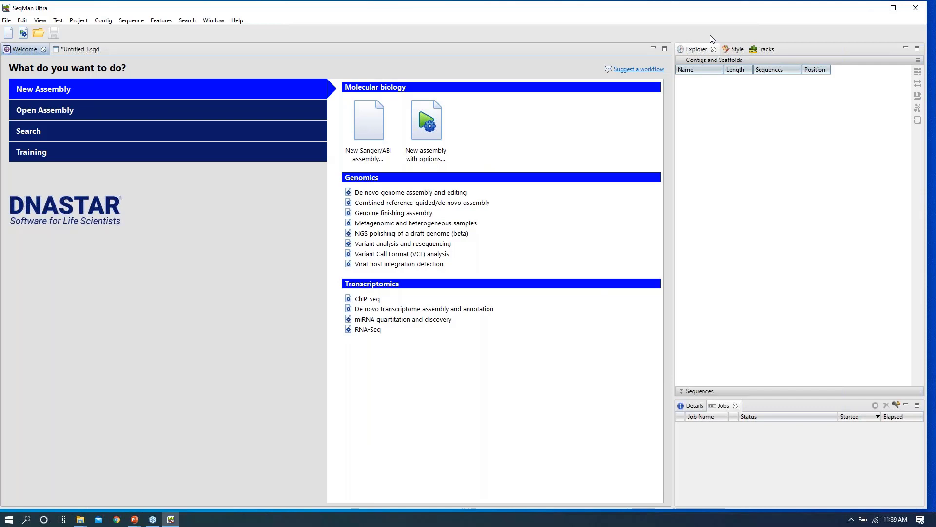
left_click(871, 8)
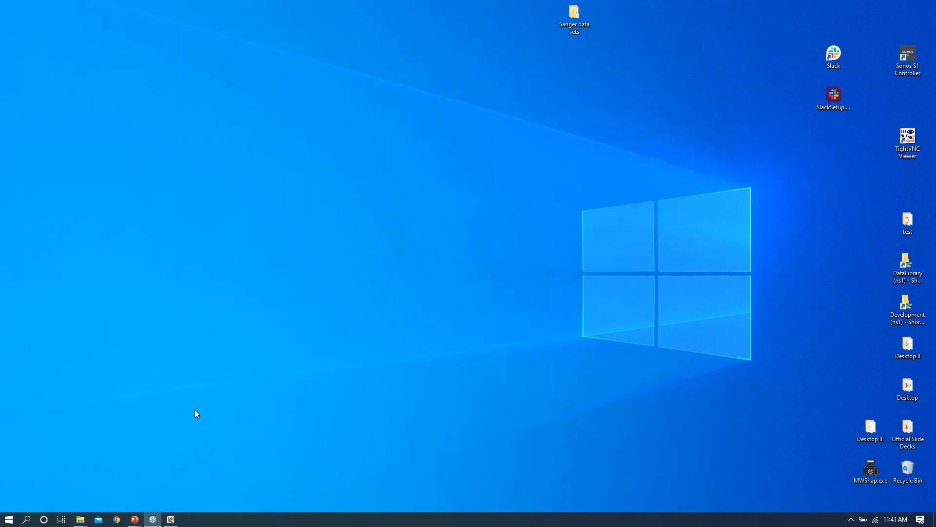
left_click(172, 519)
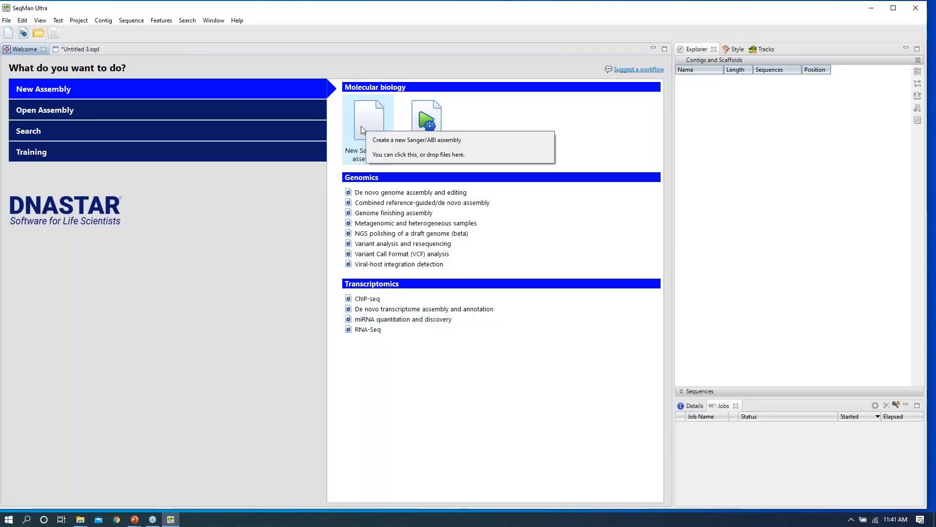
left_click_drag(525, 13, 541, 368)
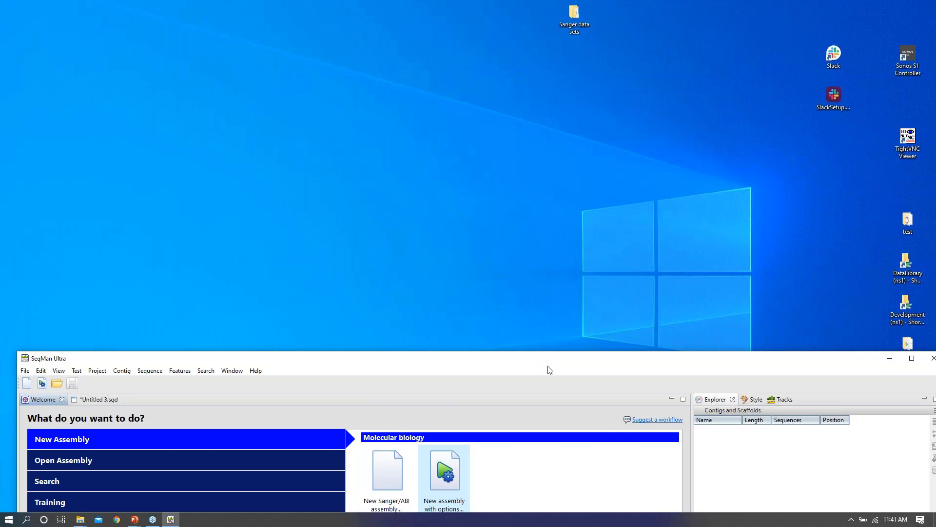
left_click_drag(709, 361, 676, 274)
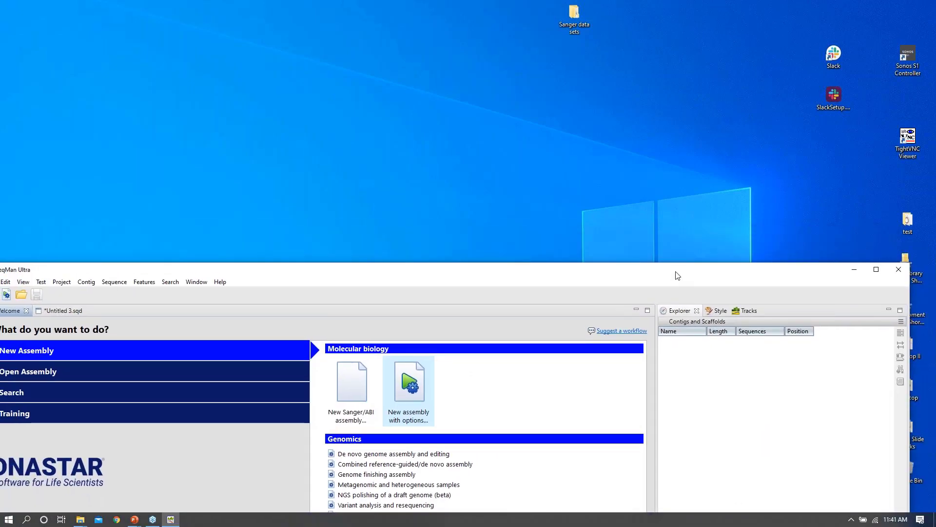
left_click_drag(456, 275, 501, 286)
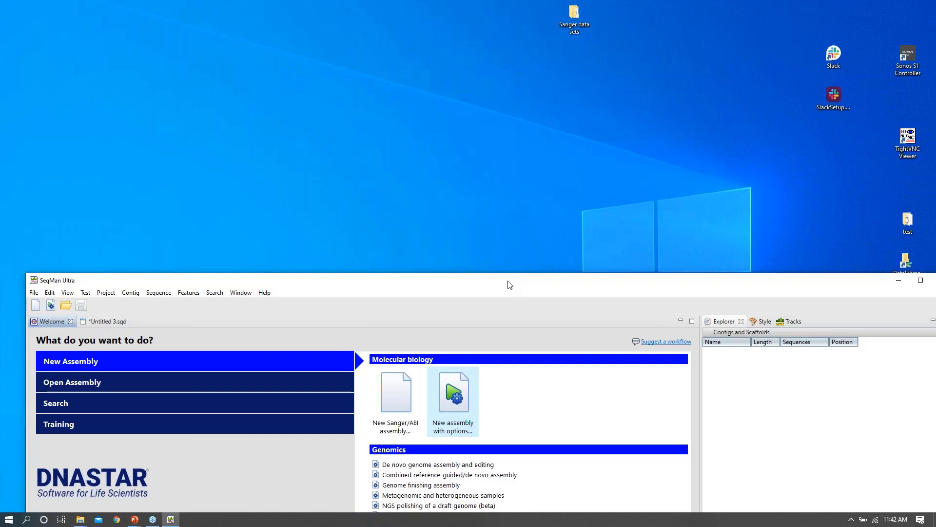
left_click_drag(510, 284, 468, 11)
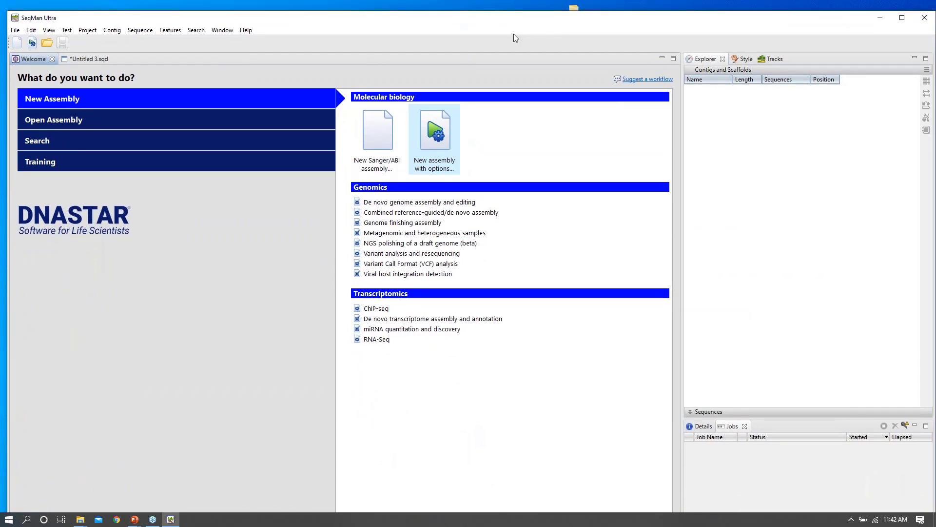
left_click_drag(516, 27, 492, 24)
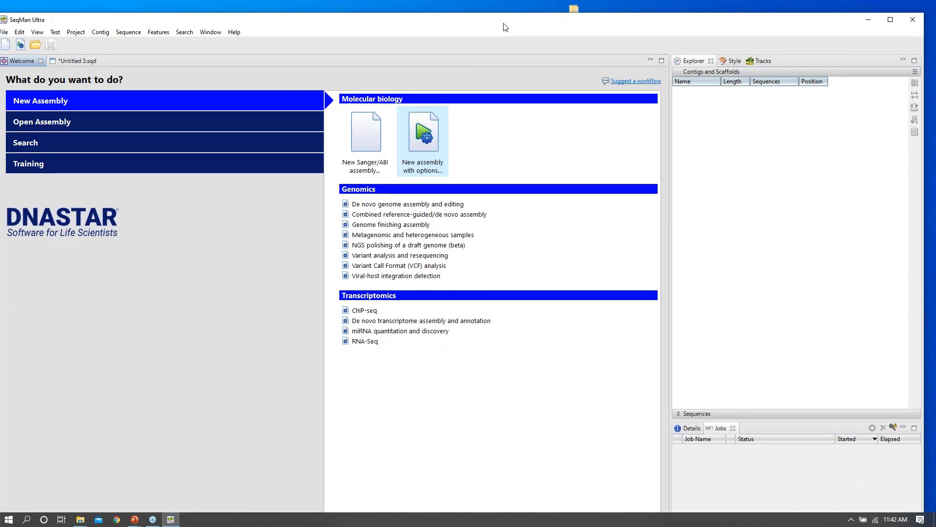
mouse_move(505, 25)
left_mouse_down()
mouse_move(527, 25)
mouse_move(511, 24)
left_mouse_up()
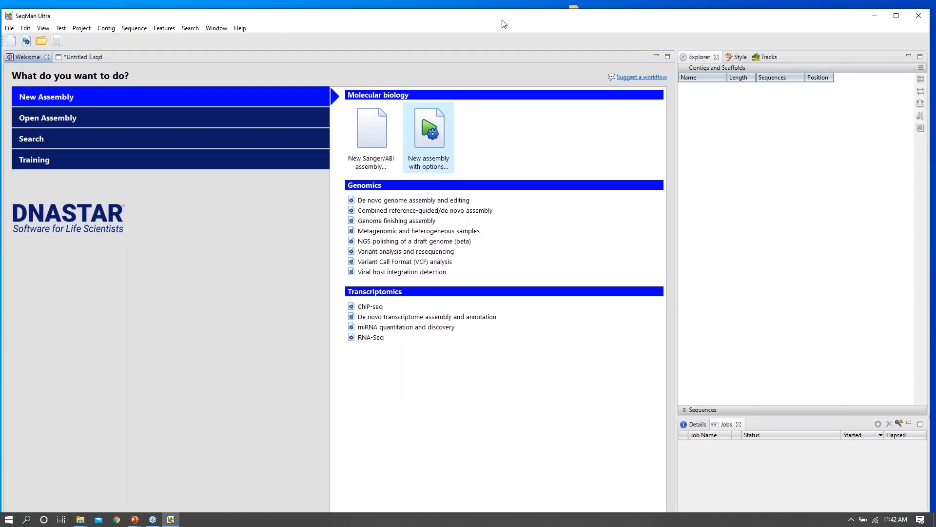
left_click_drag(503, 24, 511, 376)
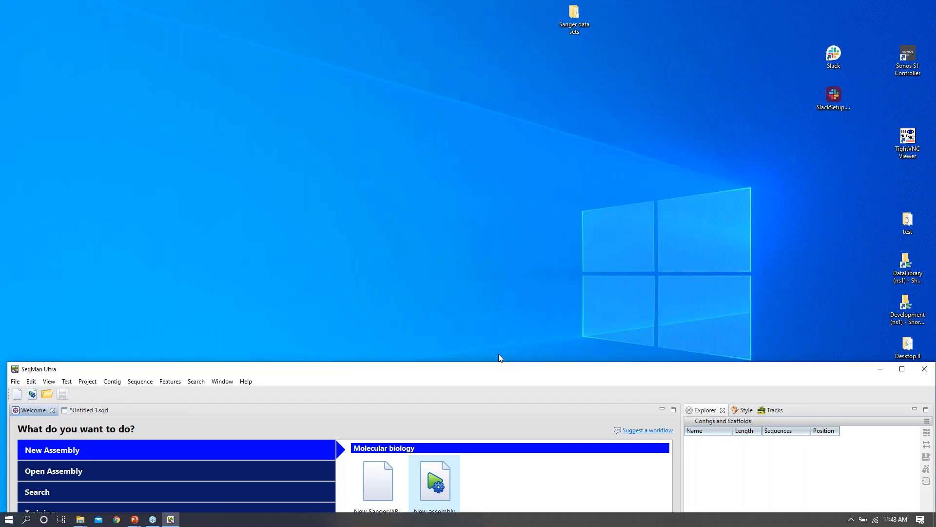
mouse_move(500, 359)
left_mouse_down()
mouse_move(503, 292)
mouse_move(504, 353)
left_mouse_up()
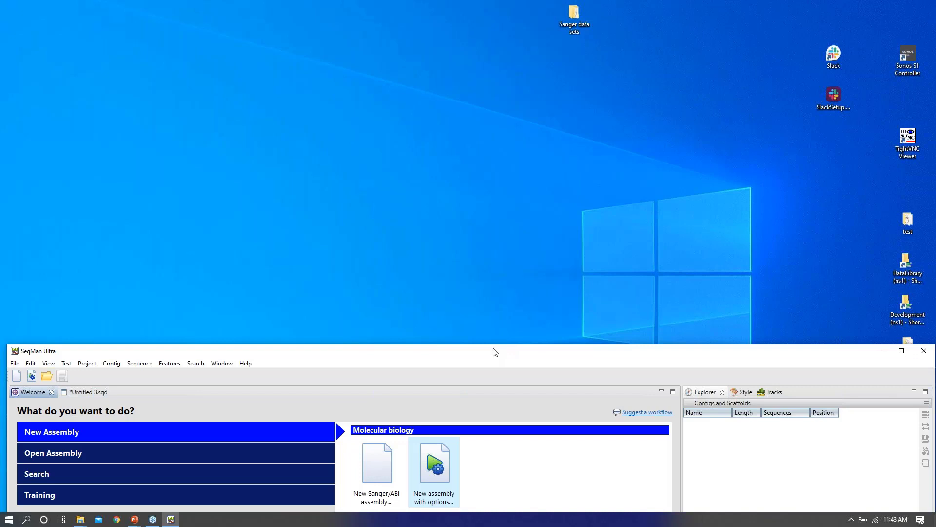
left_click_drag(493, 359, 506, 393)
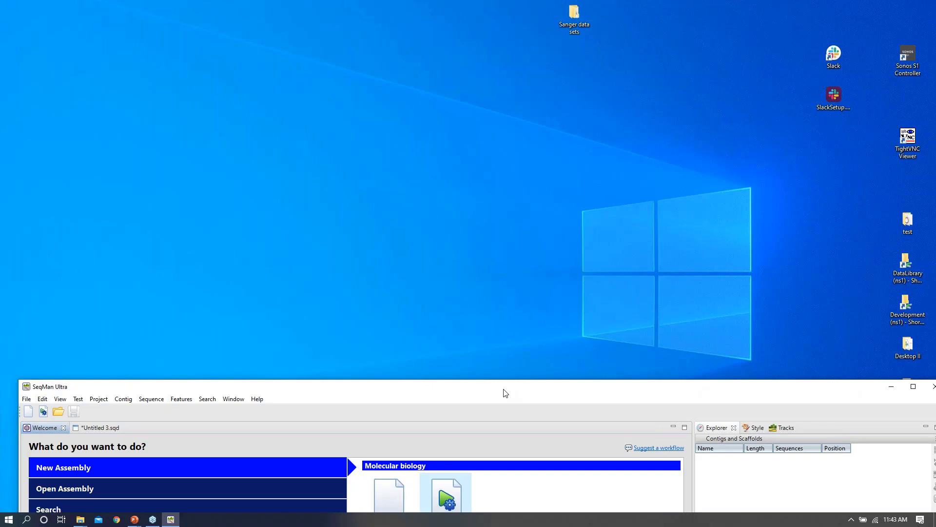
left_click(539, 70)
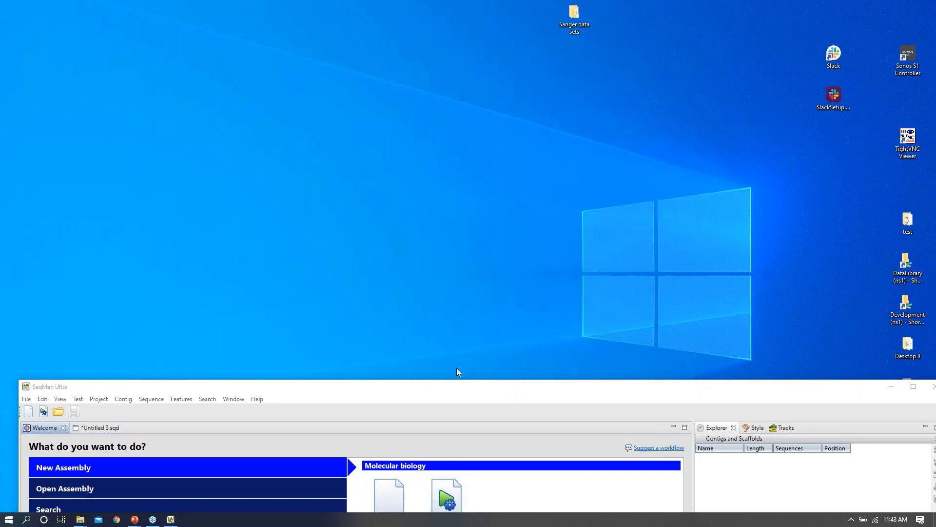
left_click_drag(457, 373, 441, 323)
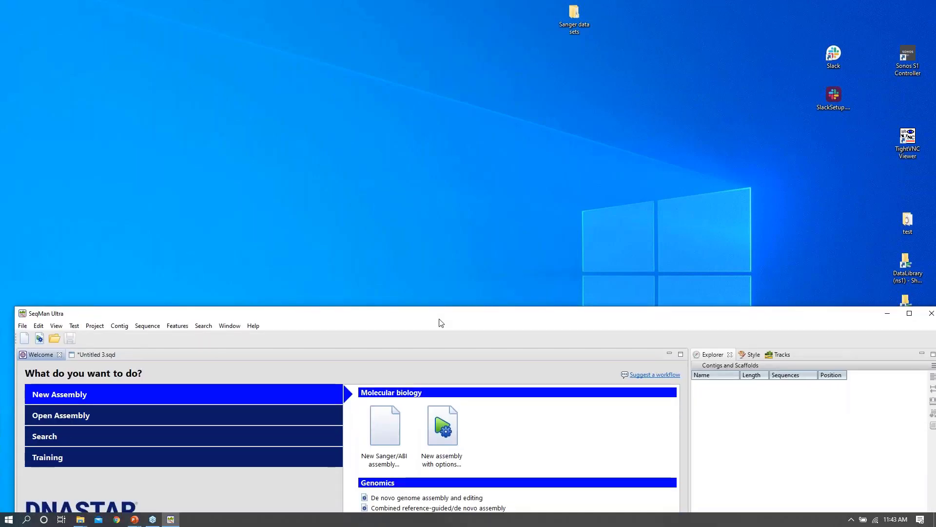